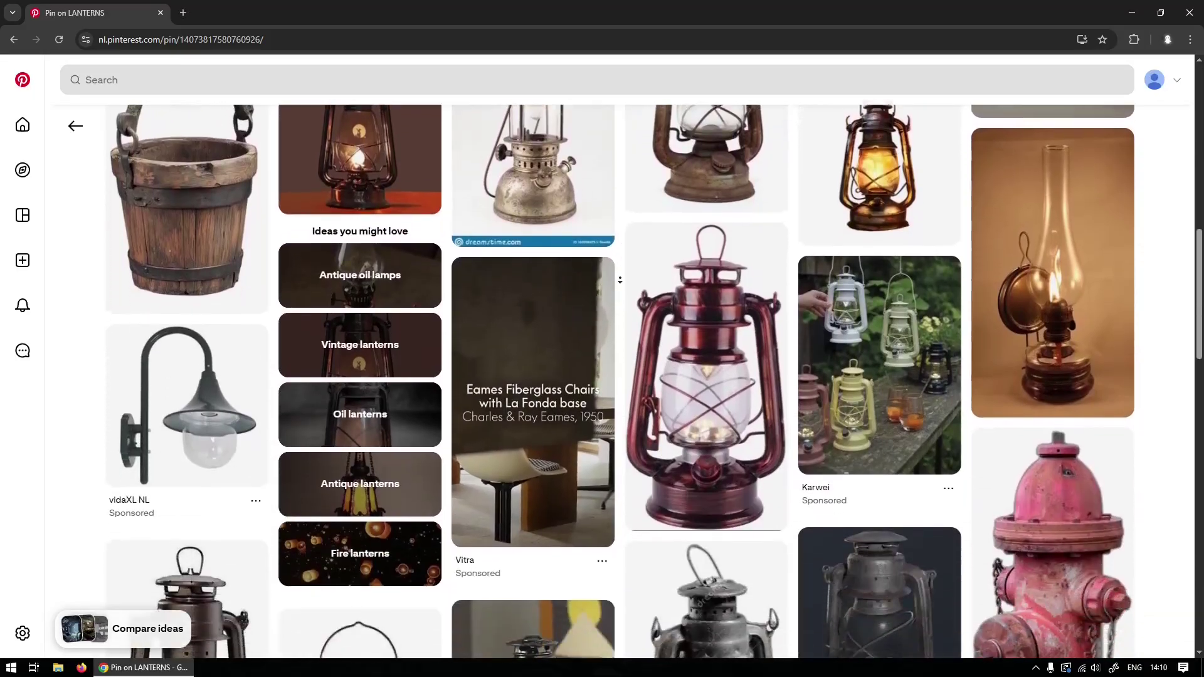
- Go back to the 'vintage oil lamp' search results and scroll through the lantern pins
scroll(623, 242, up, 10)
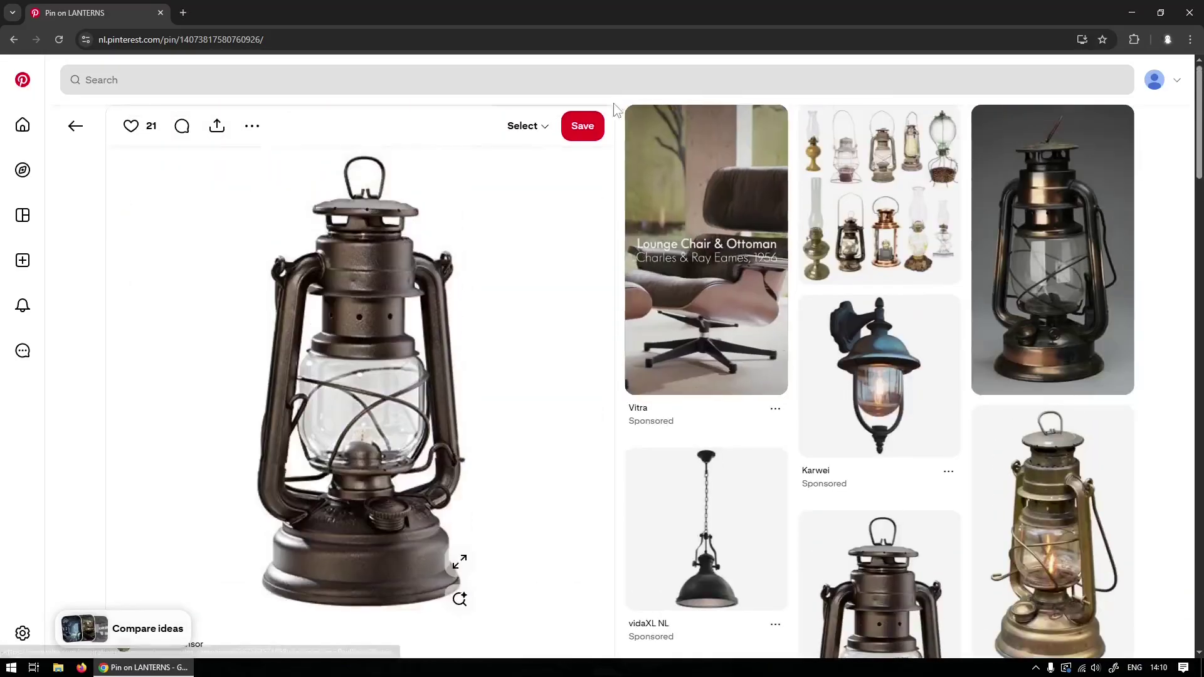
click(7, 41)
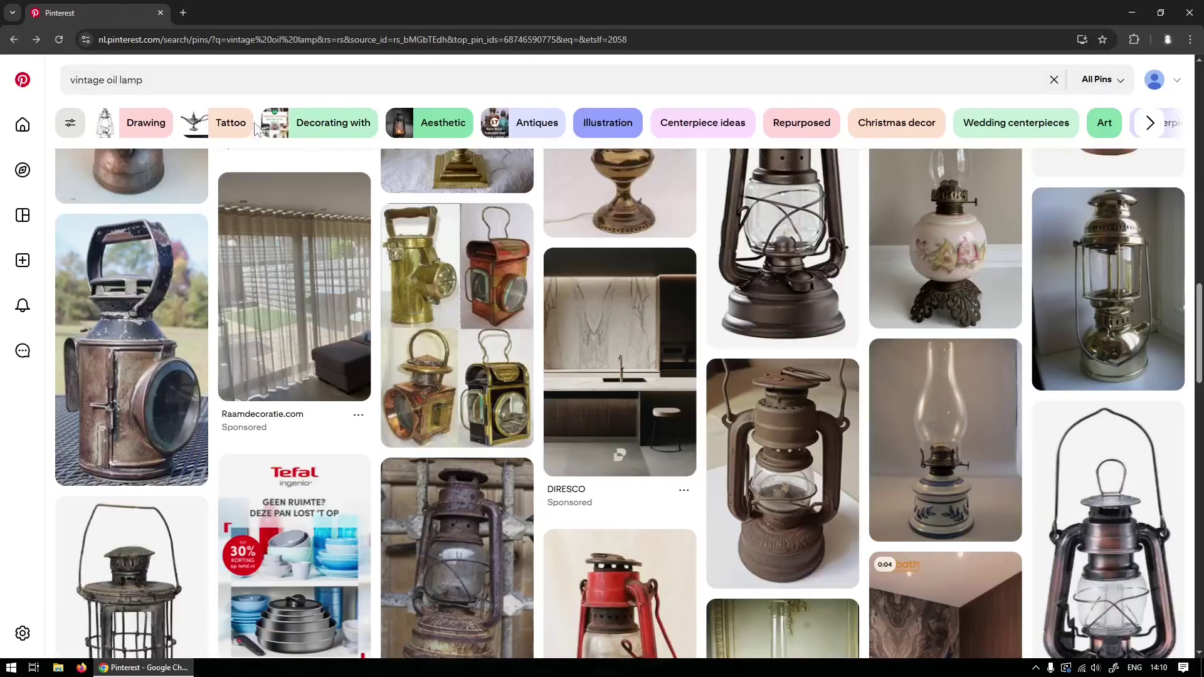
scroll(354, 240, down, 5)
scroll(355, 240, down, 2)
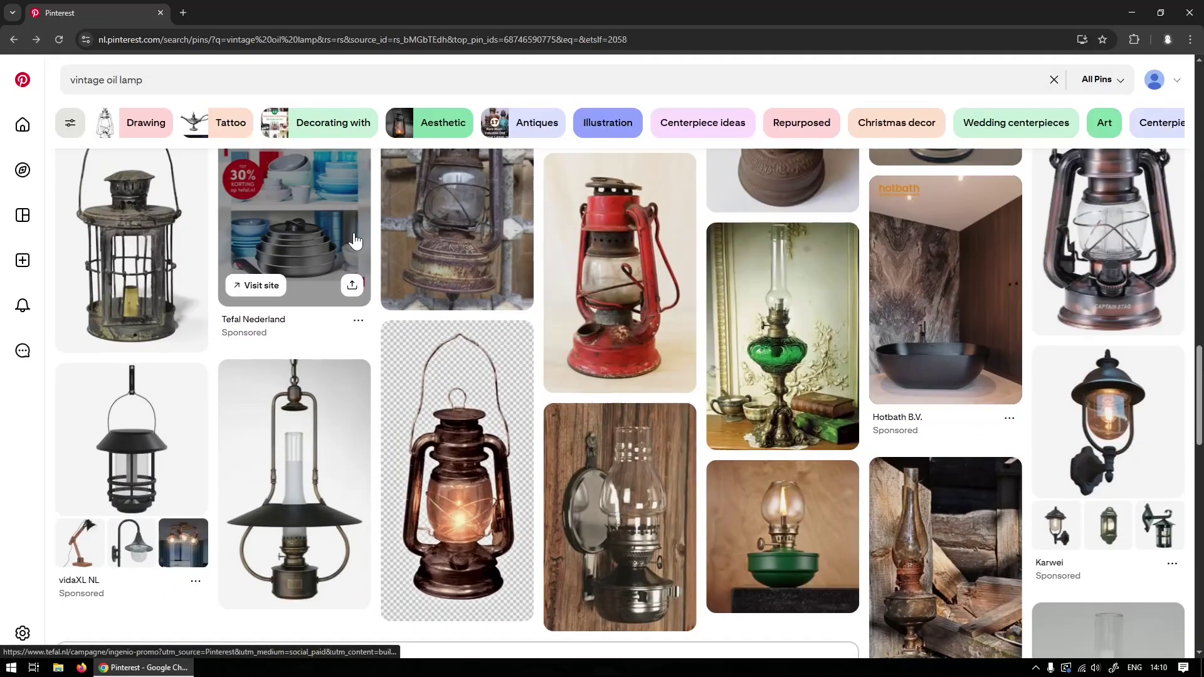
scroll(355, 239, down, 6)
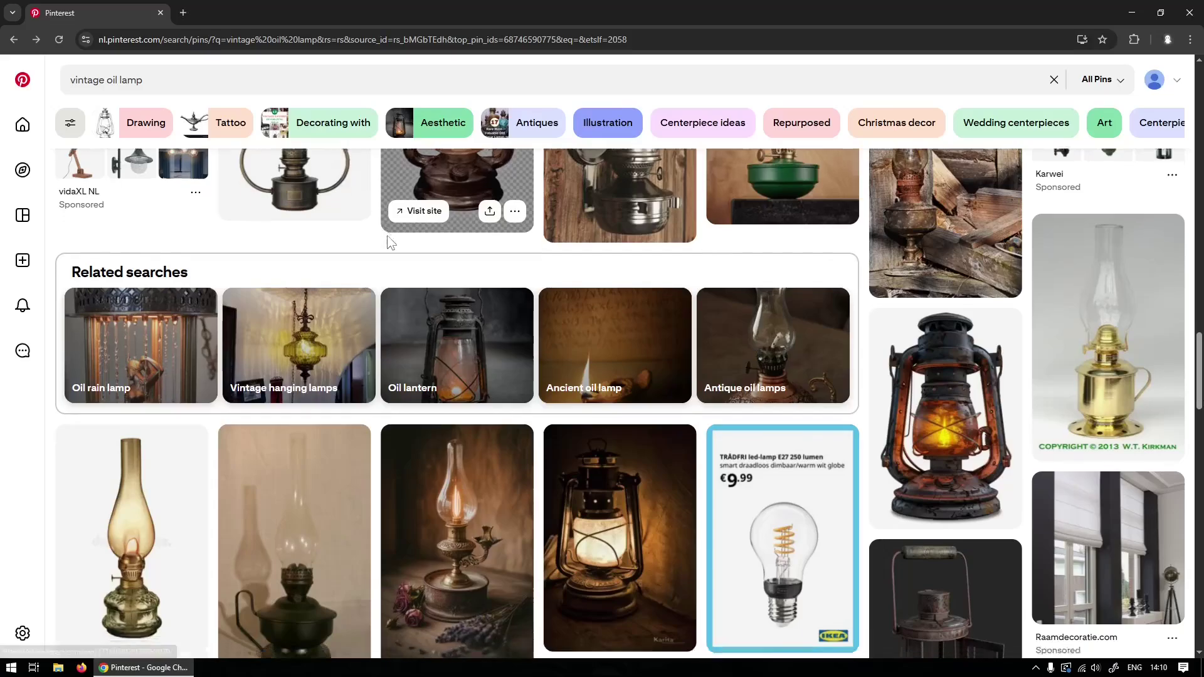
scroll(389, 241, down, 7)
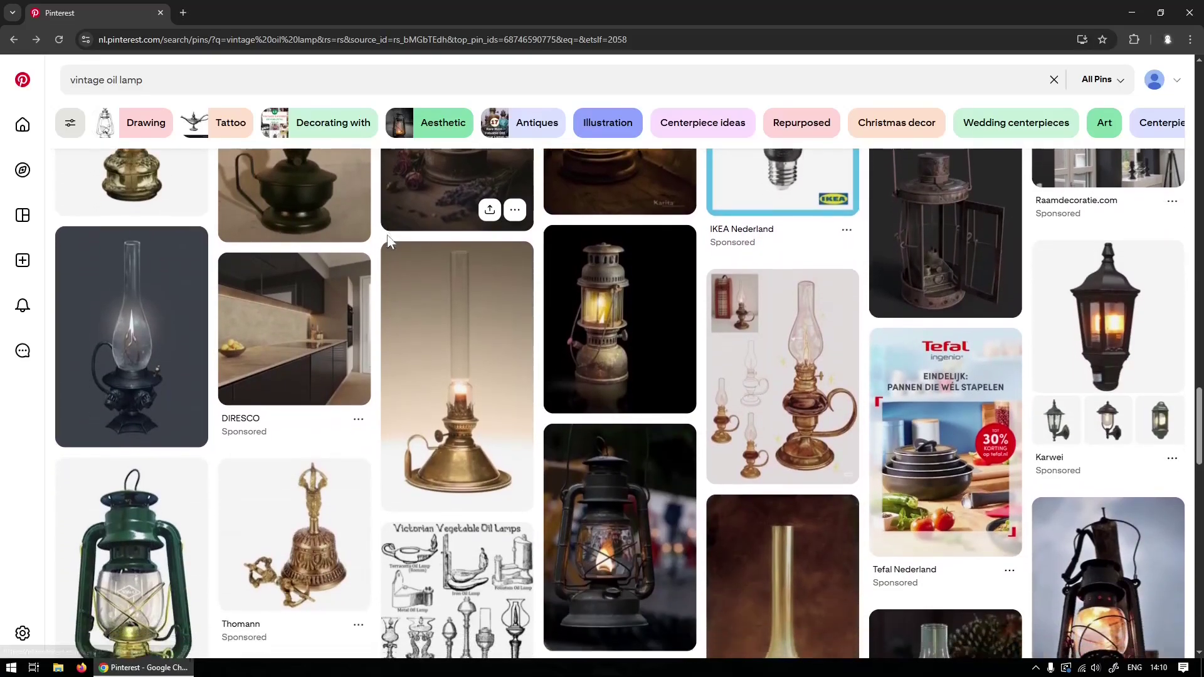
scroll(389, 241, down, 3)
scroll(389, 241, down, 2)
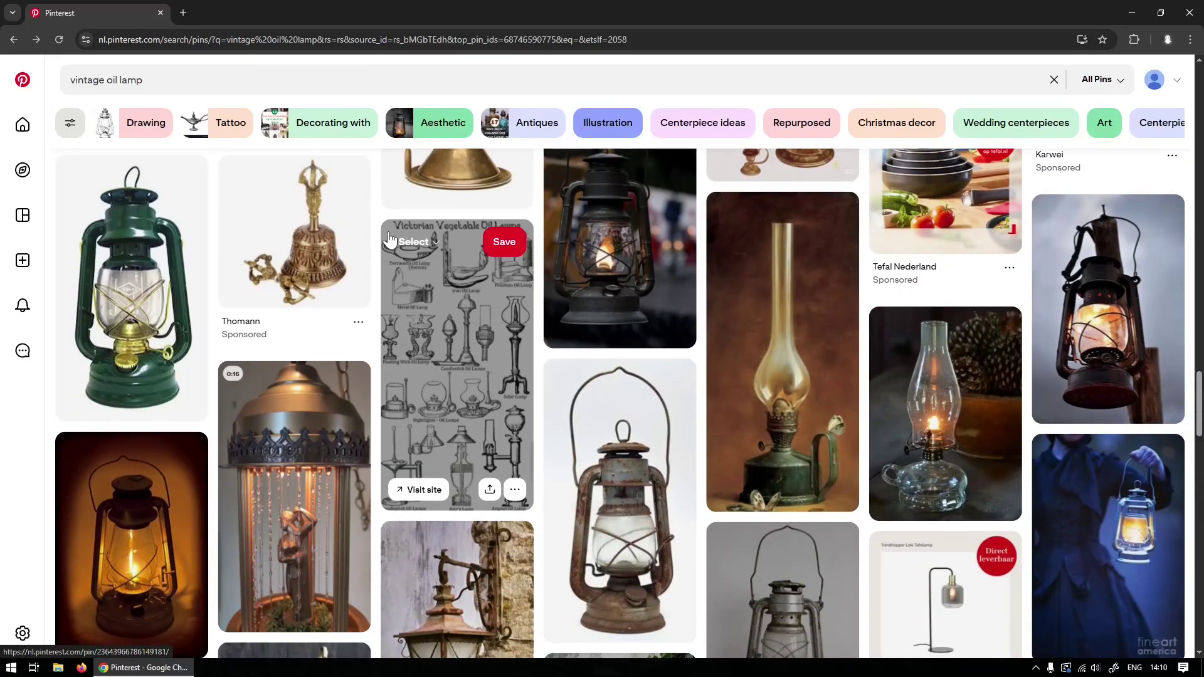
scroll(389, 239, down, 2)
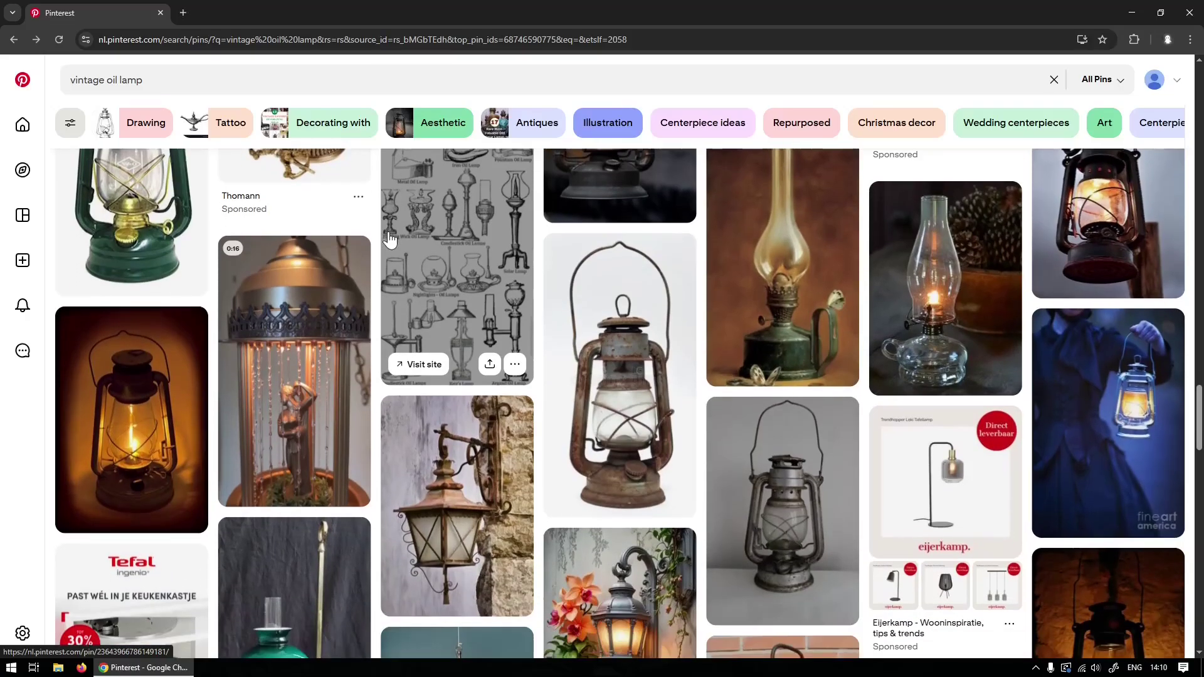
scroll(389, 238, up, 6)
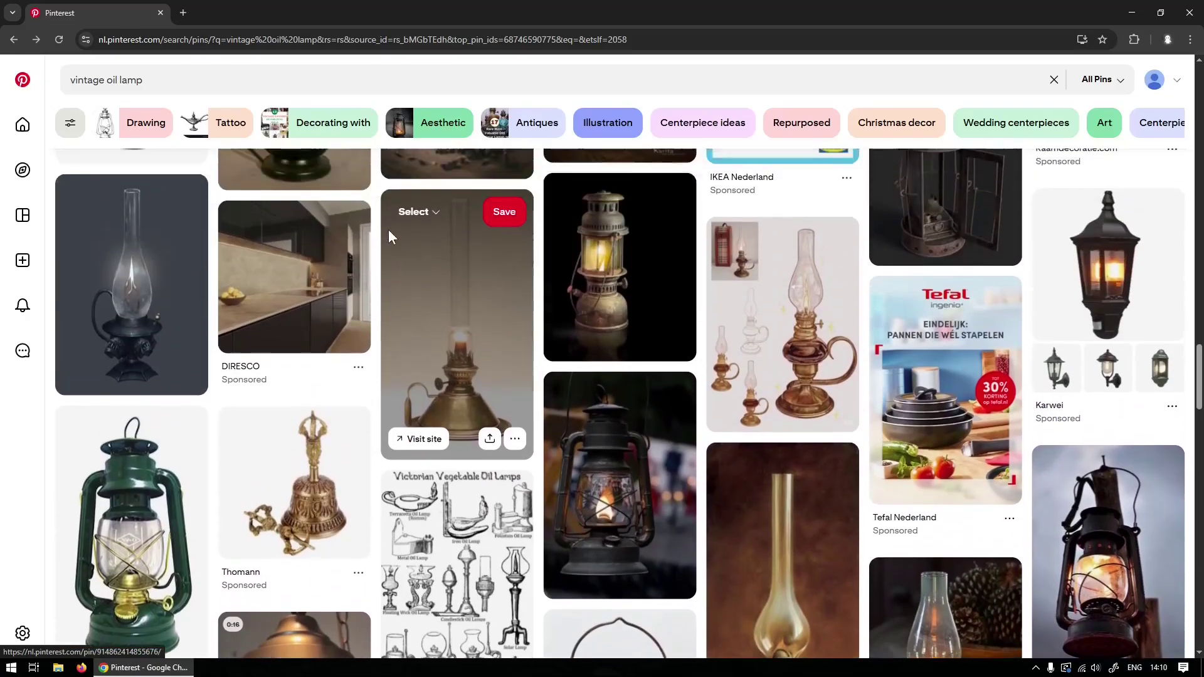
scroll(389, 234, up, 7)
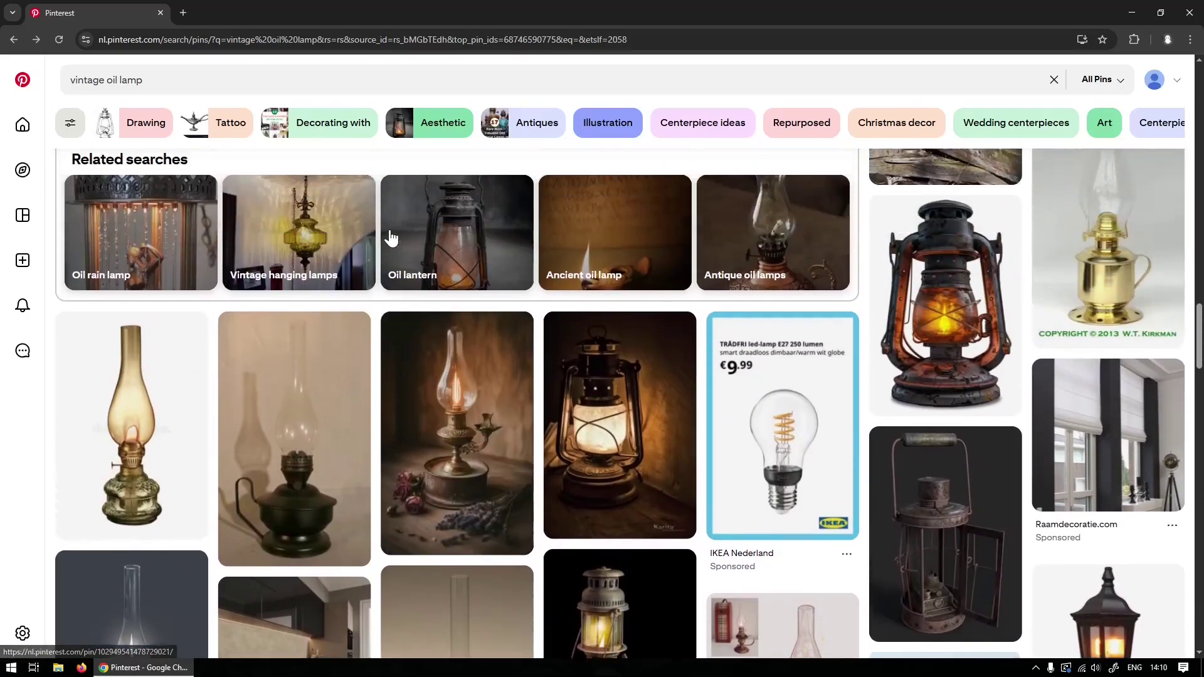
scroll(389, 234, up, 10)
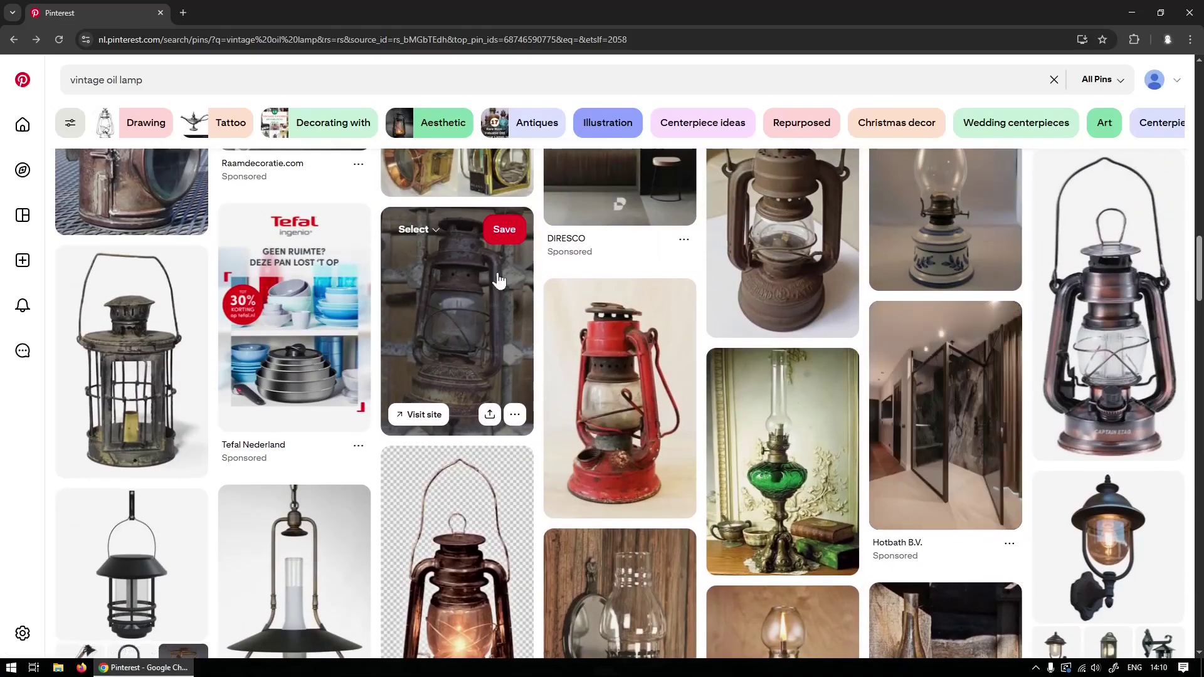
click(616, 307)
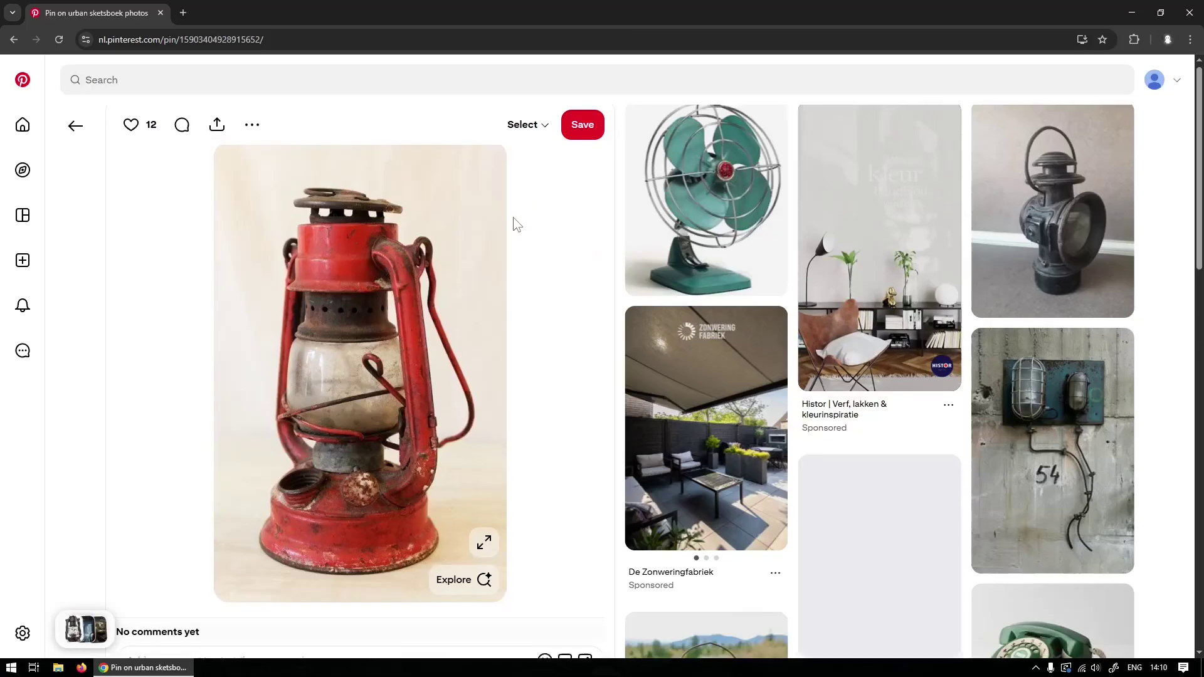
scroll(514, 225, down, 7)
scroll(517, 269, down, 2)
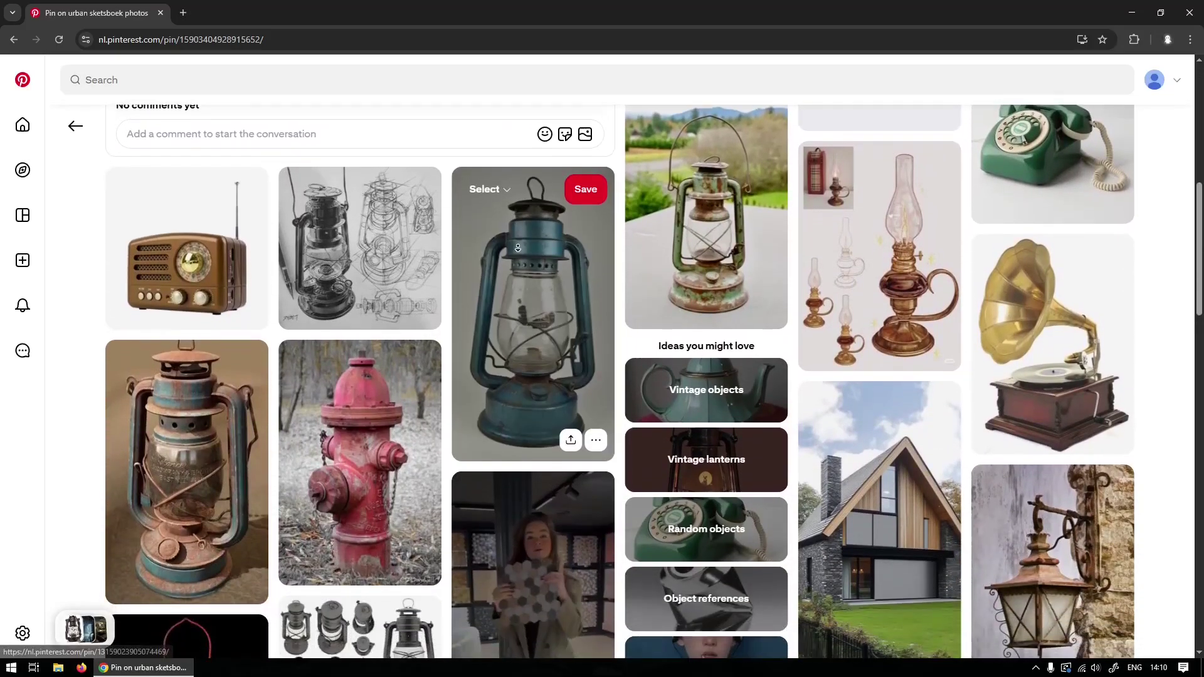
scroll(545, 172, up, 5)
scroll(545, 172, up, 3)
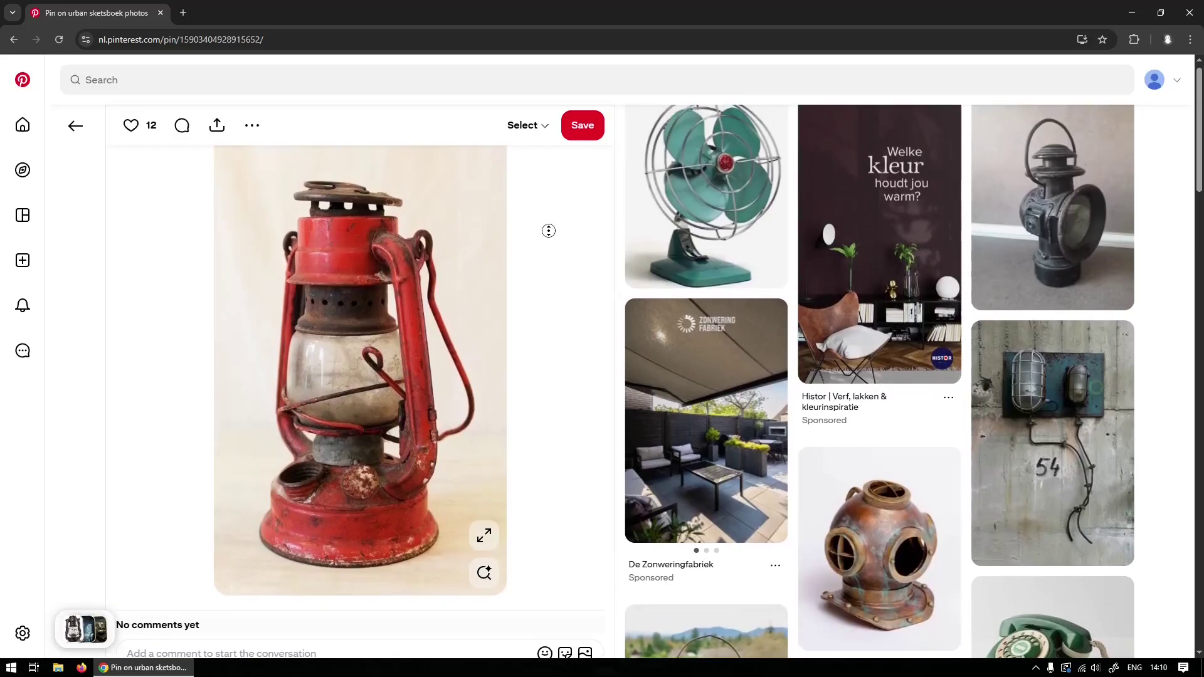
middle_drag(549, 231, 555, 250)
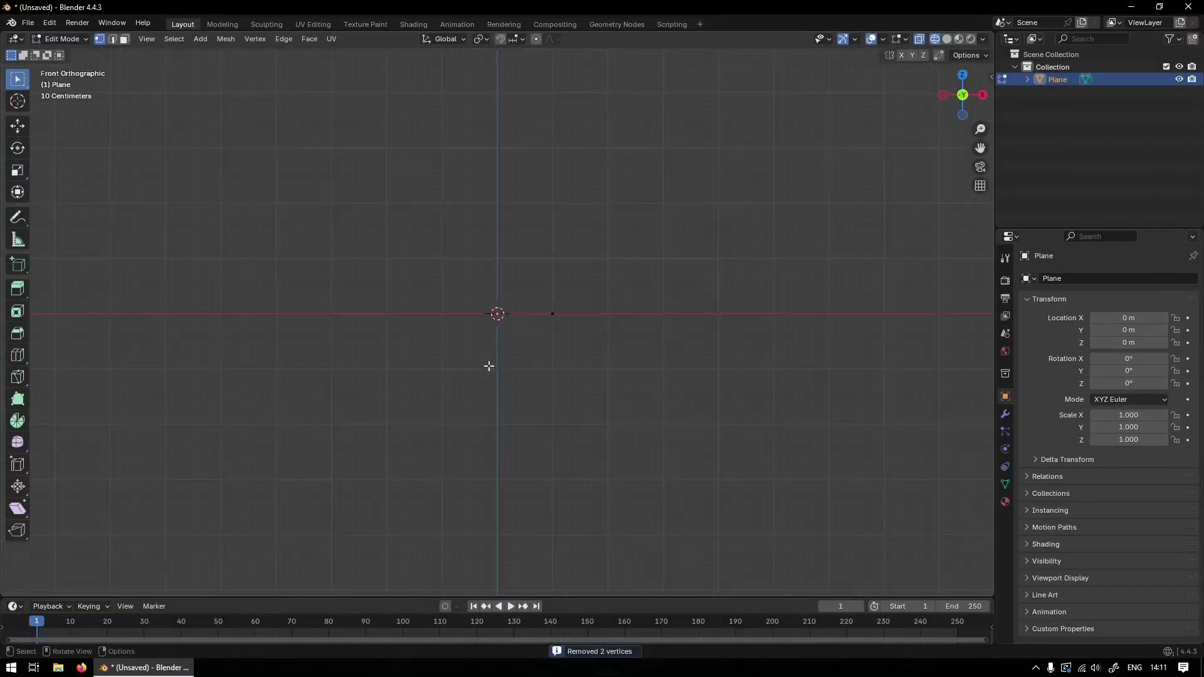
- Extrude a chain of vertices tracing the lamp's base, neck and globe profile
key(e)
scroll(568, 374, up, 4)
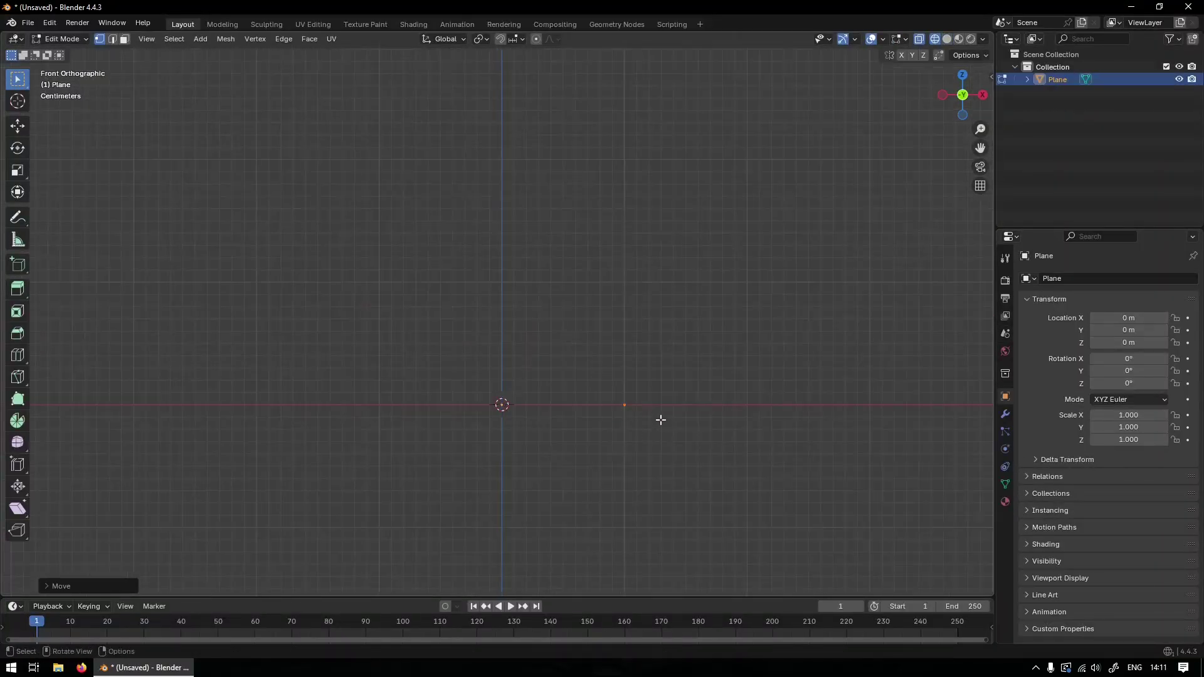
click(659, 417)
key(e)
click(648, 371)
key(e)
click(634, 331)
key(e)
key(z)
click(645, 260)
- Shift the whole profile along X and flatten it with an X-axis scale
key(a)
key(g)
key(x)
click(708, 355)
key(s)
key(x)
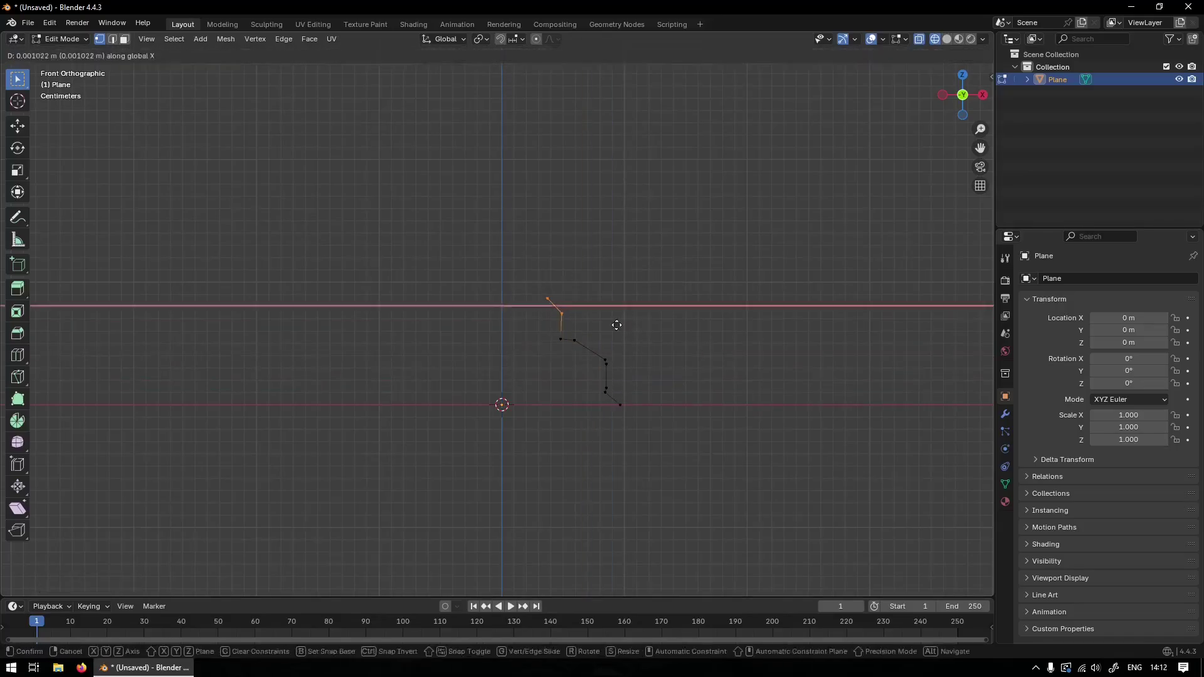
click(617, 322)
- Set the profile's Y position to 0, then Spin it into a round lamp body
key(F3)
key(KP_7)
key(n)
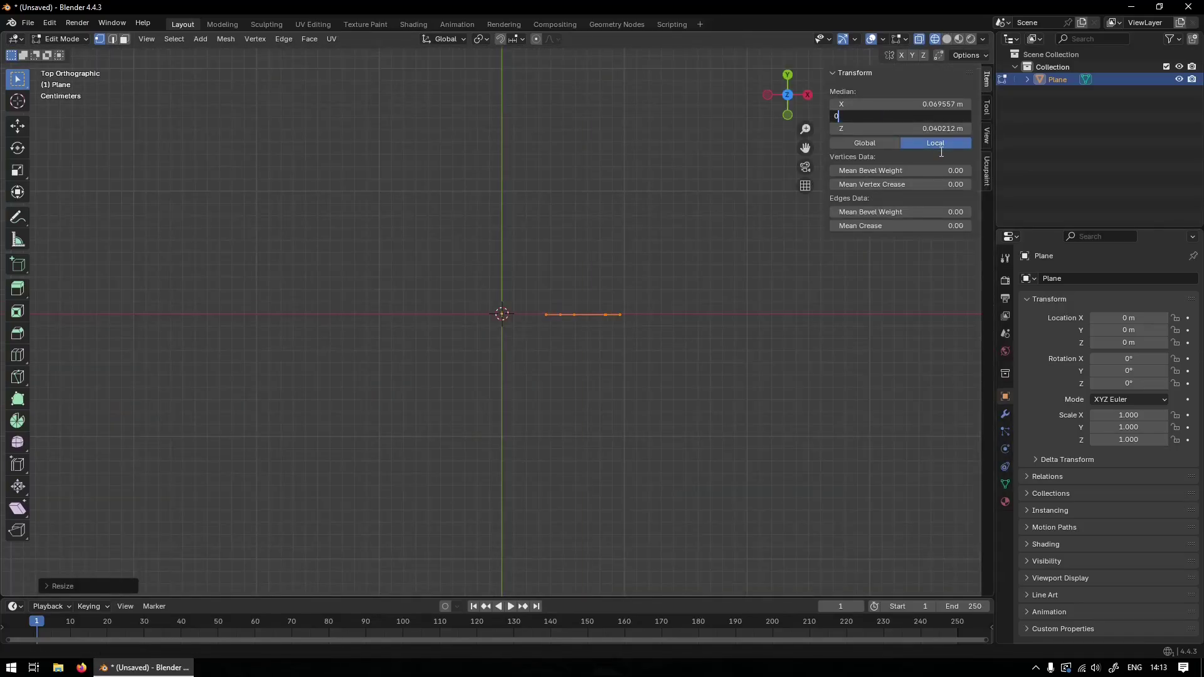
key(Return)
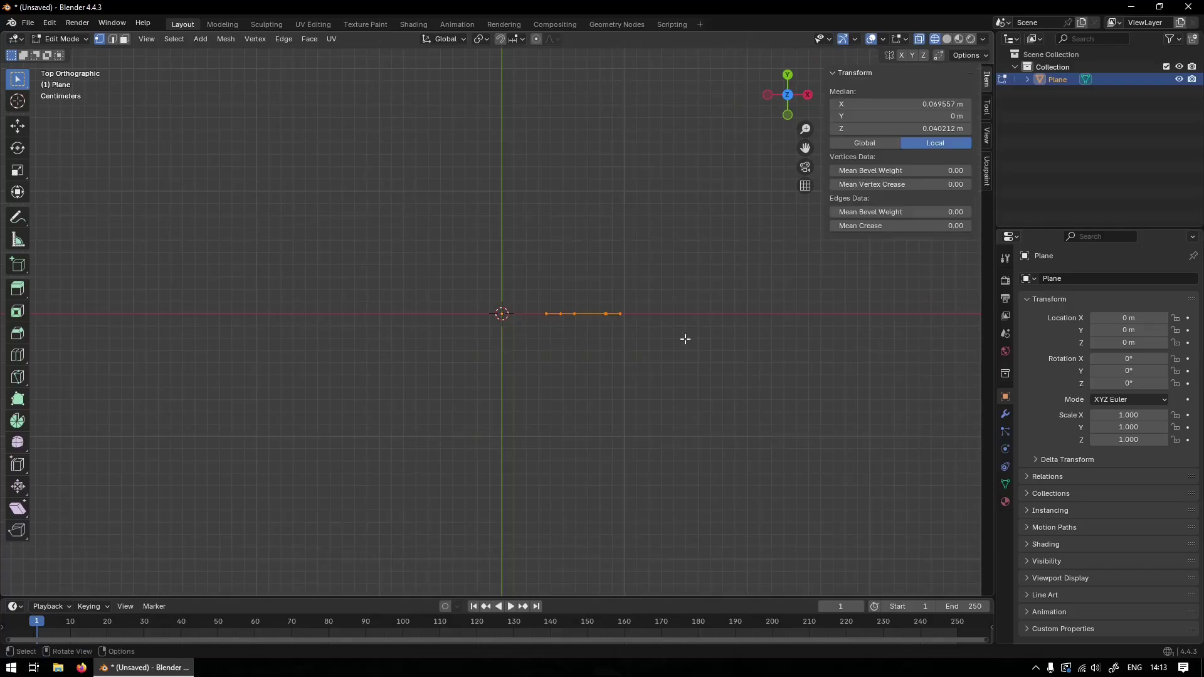
key(F3)
text(spin)
key(Return)
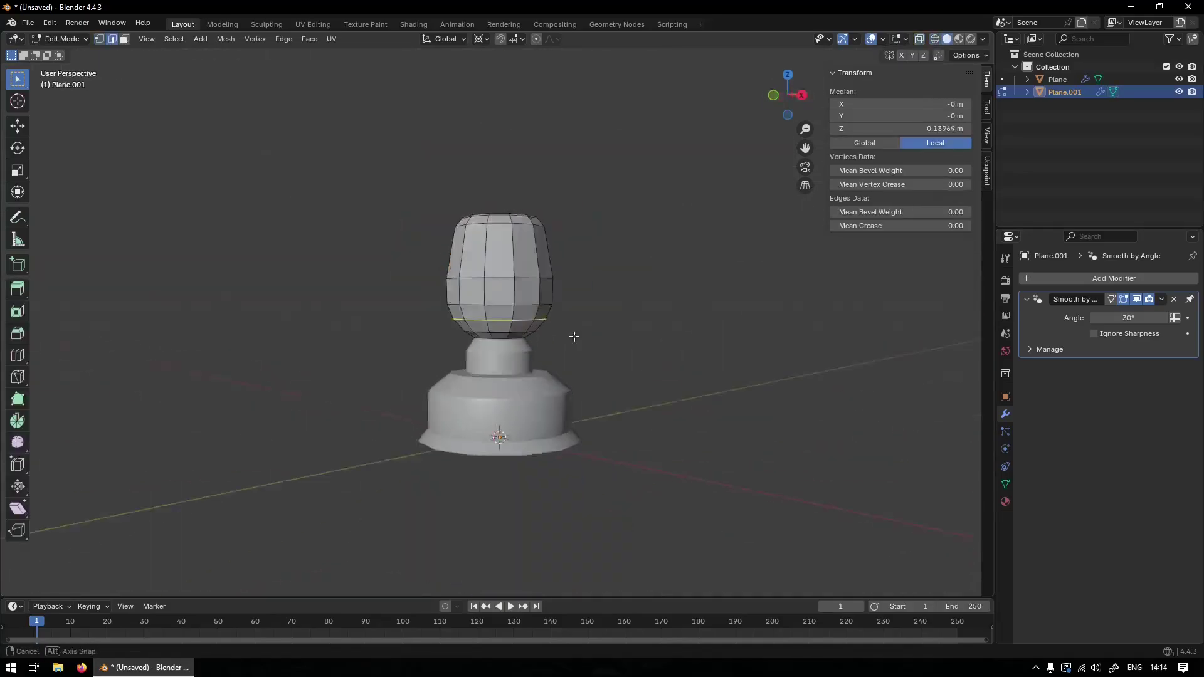
- Extrude a collar profile vertex above the globe and select a middle vertex for editing
middle_drag(574, 336, 641, 310)
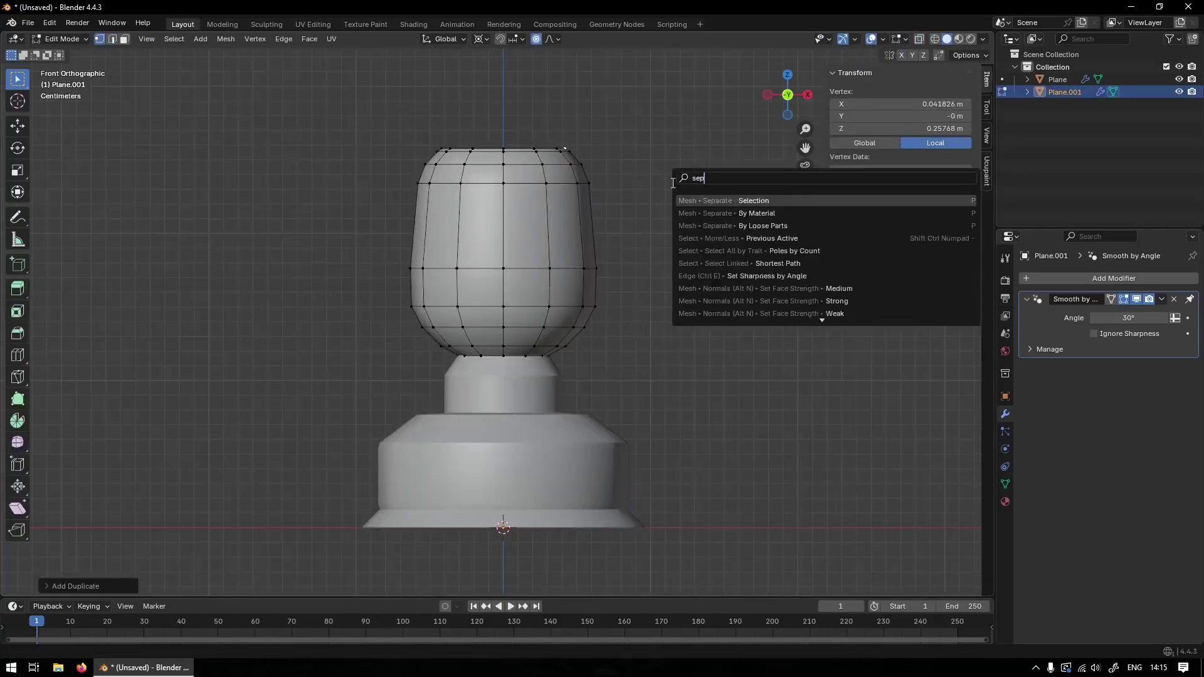
key(Return)
key(e)
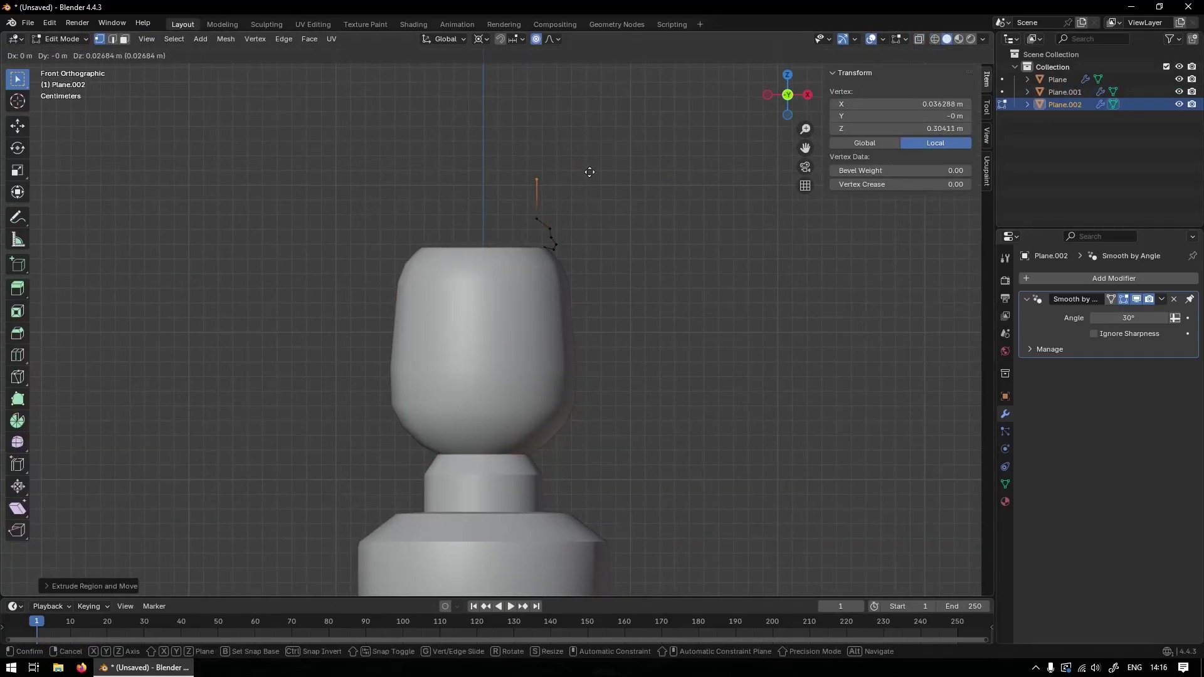
click(590, 172)
scroll(593, 207, up, 5)
click(501, 269)
right_click(526, 313)
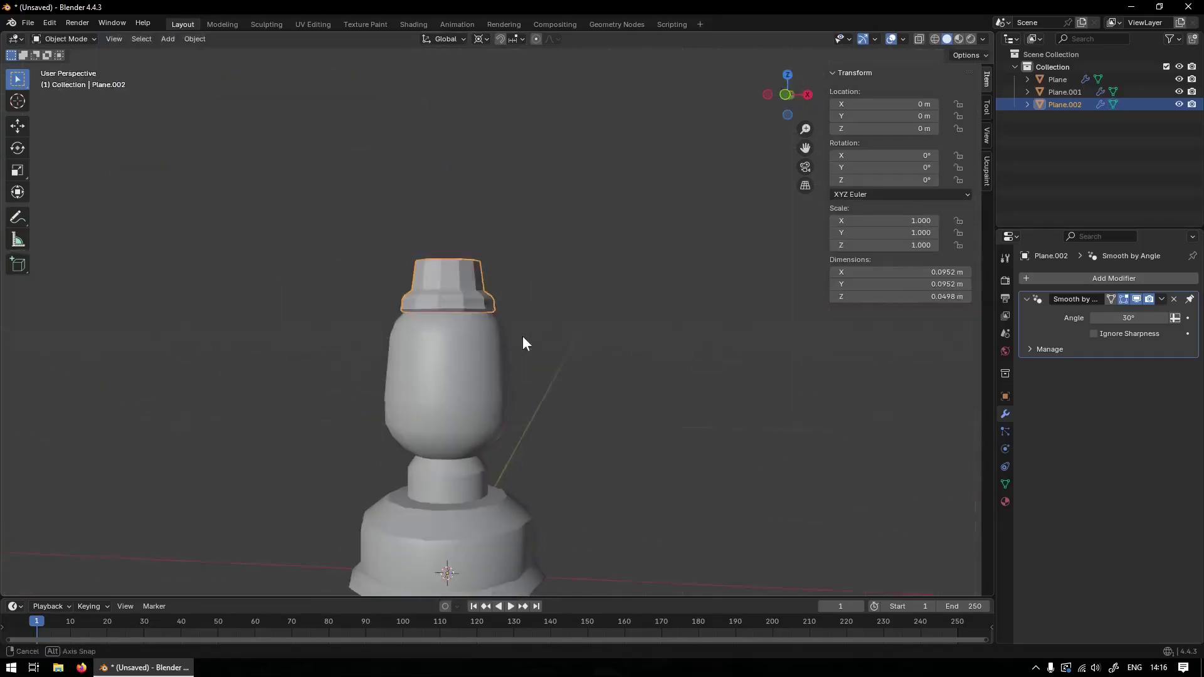
scroll(520, 351, down, 3)
scroll(564, 326, up, 5)
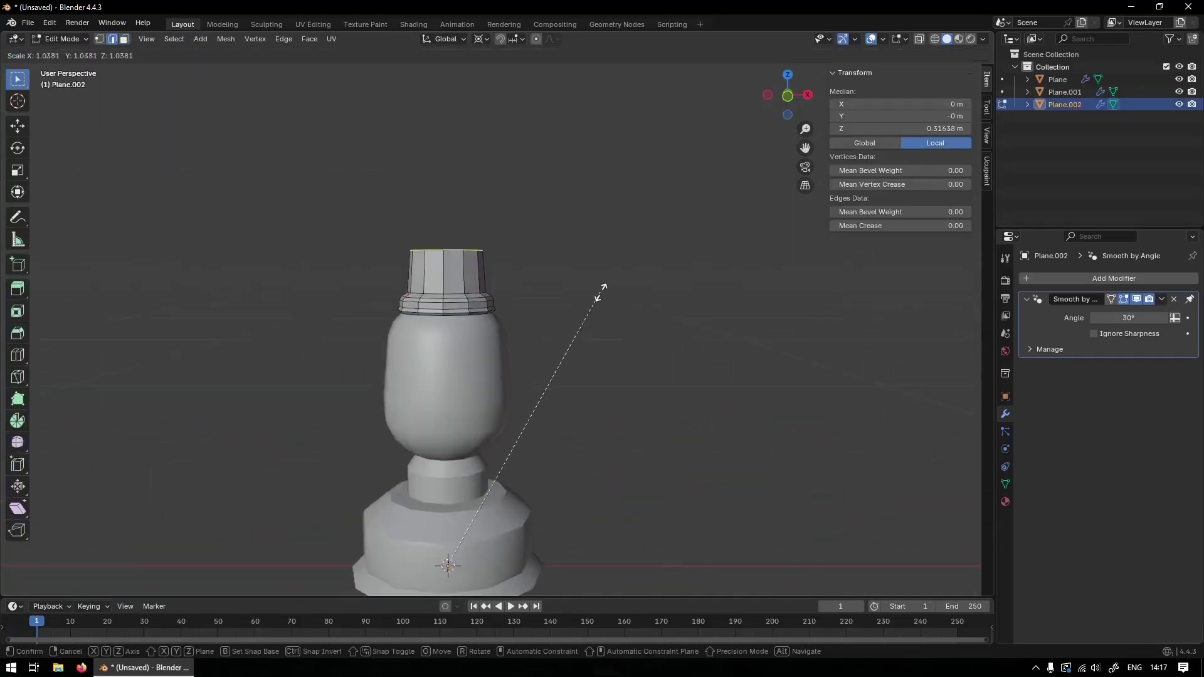
- Confirm the bevel on the collar's rim
click(588, 286)
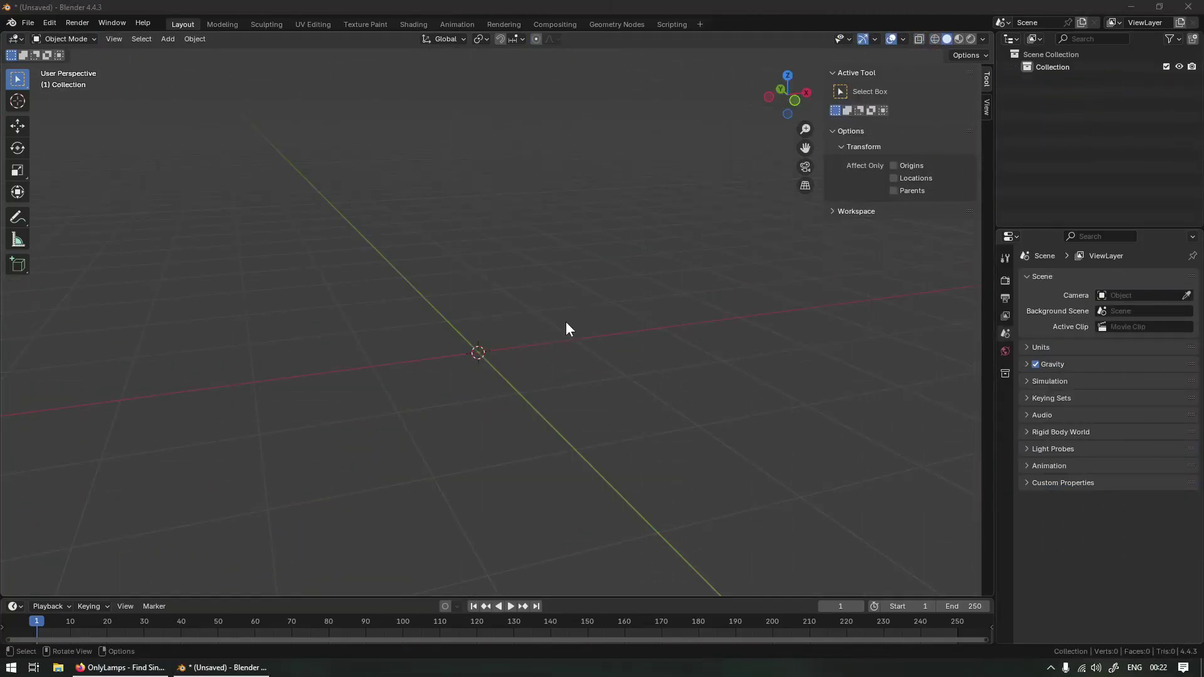
- Add a cube and raise its mesh 1 m along Z in Edit Mode
middle_drag(595, 352, 642, 348)
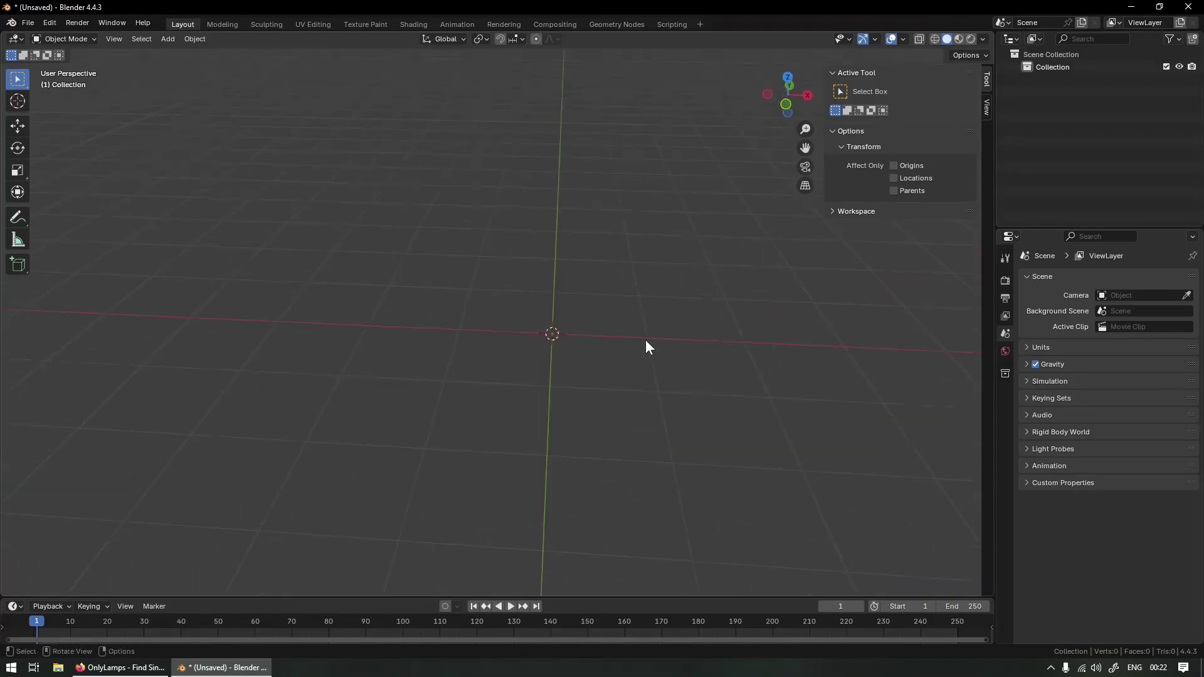
key(F3)
text(add cube)
key(Return)
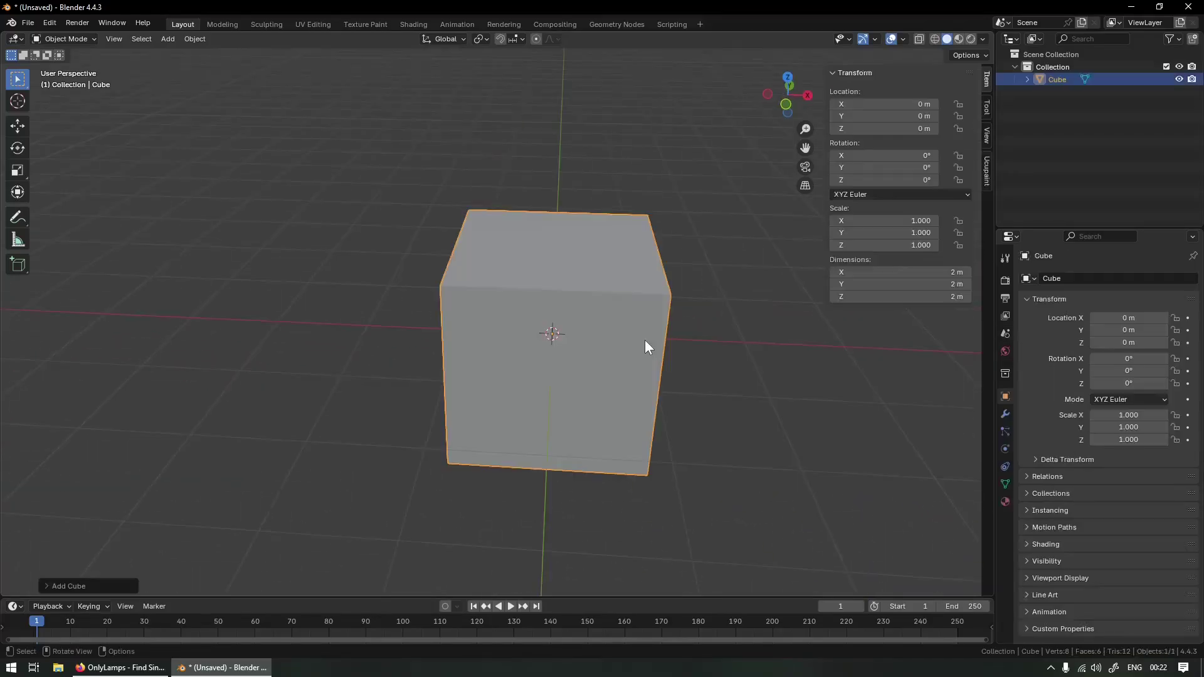
middle_drag(627, 328, 667, 362)
key(Tab)
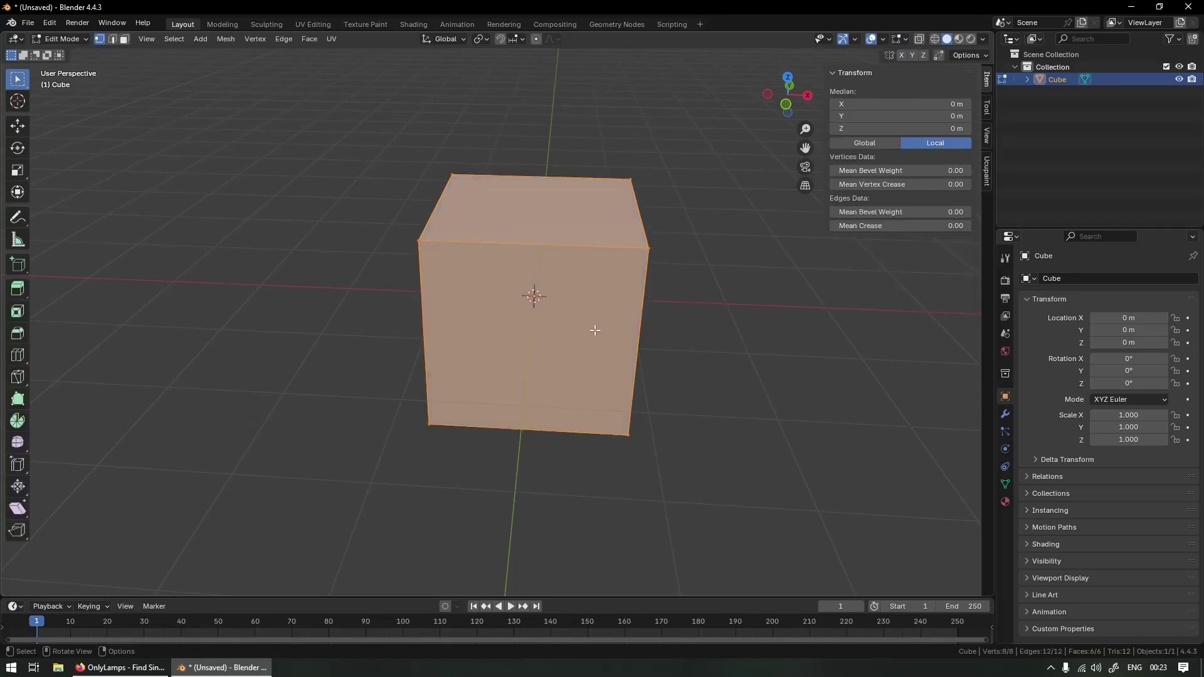
text(gz1)
key(Return)
key(Tab)
- Add a NURBS path to the scene and enter its control point editing
middle_drag(600, 302, 559, 347)
key(F3)
text(add )
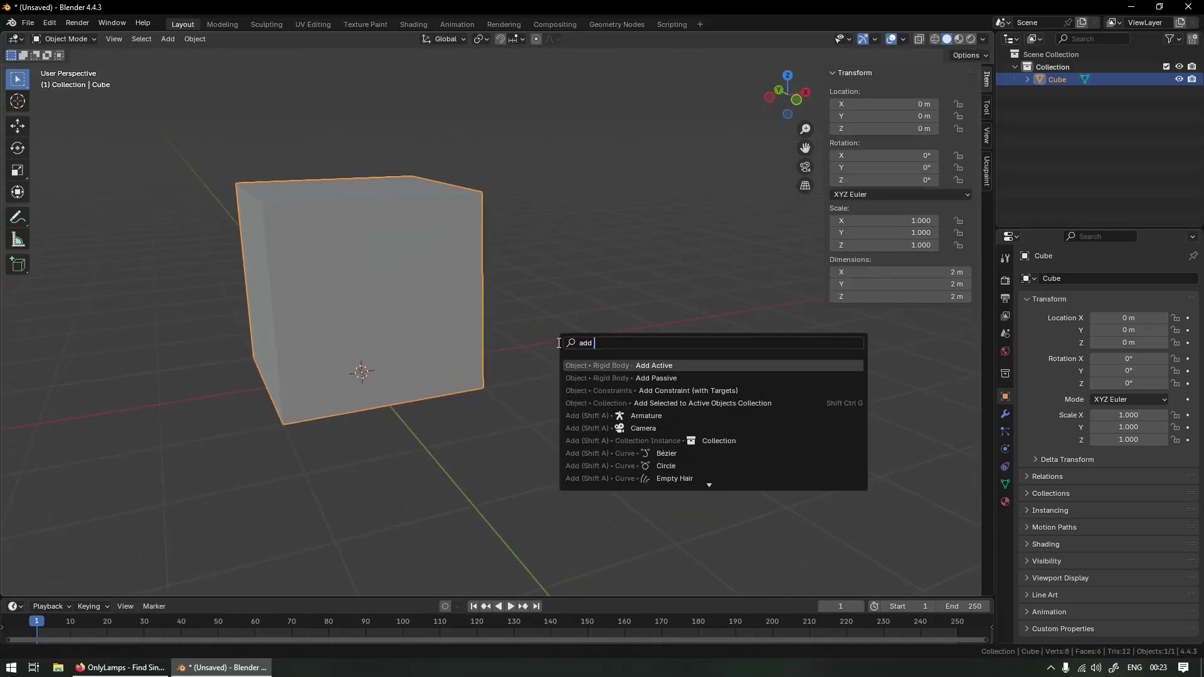
text(path)
key(Return)
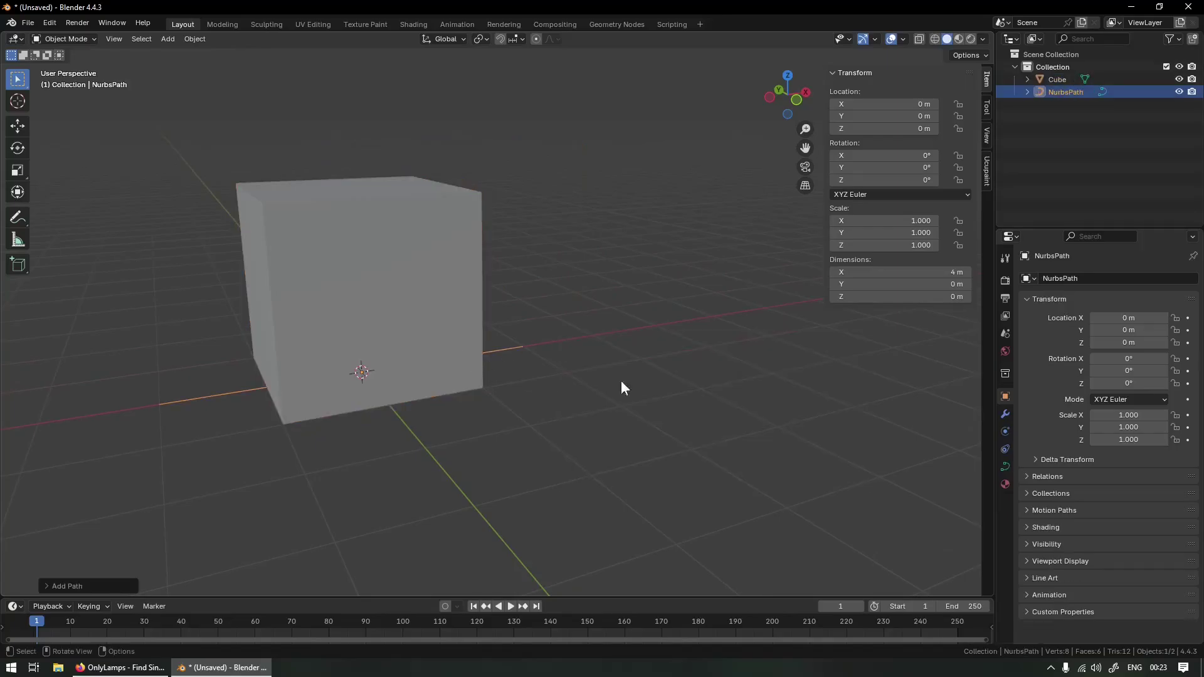
middle_drag(621, 380, 555, 398)
key(Tab)
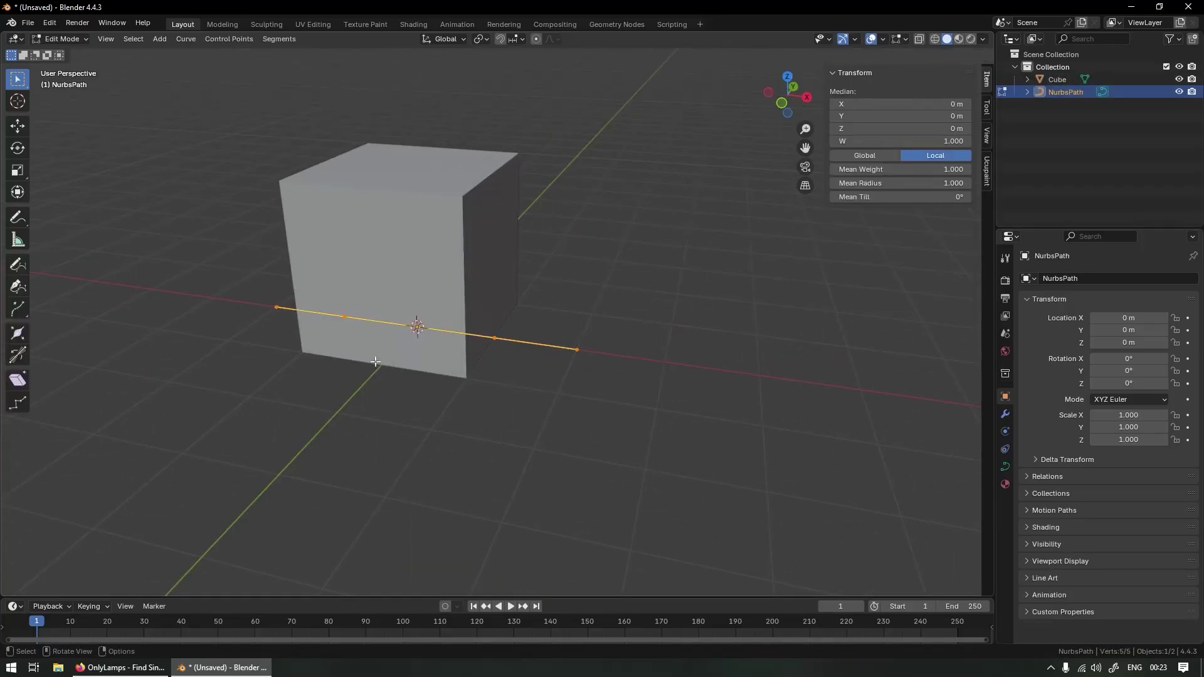
- Pull the path's end control points up high above the cube
middle_drag(315, 355, 344, 359)
key(g)
click(345, 360)
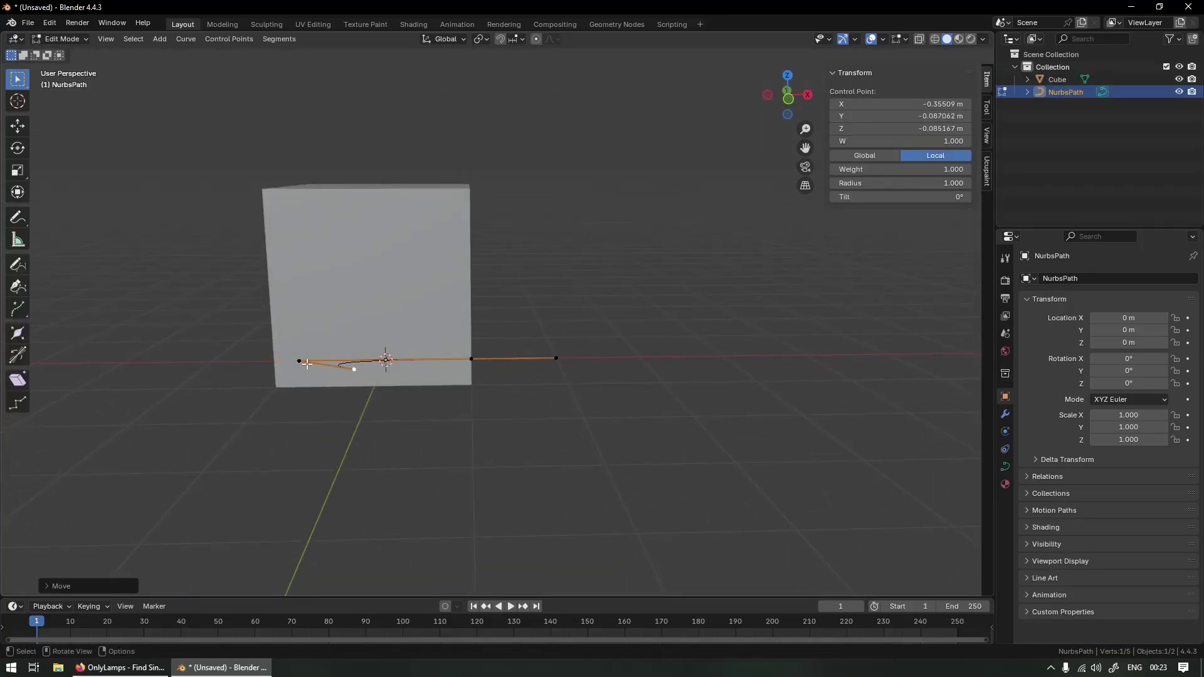
key(g)
click(289, 201)
click(471, 359)
key(g)
click(507, 76)
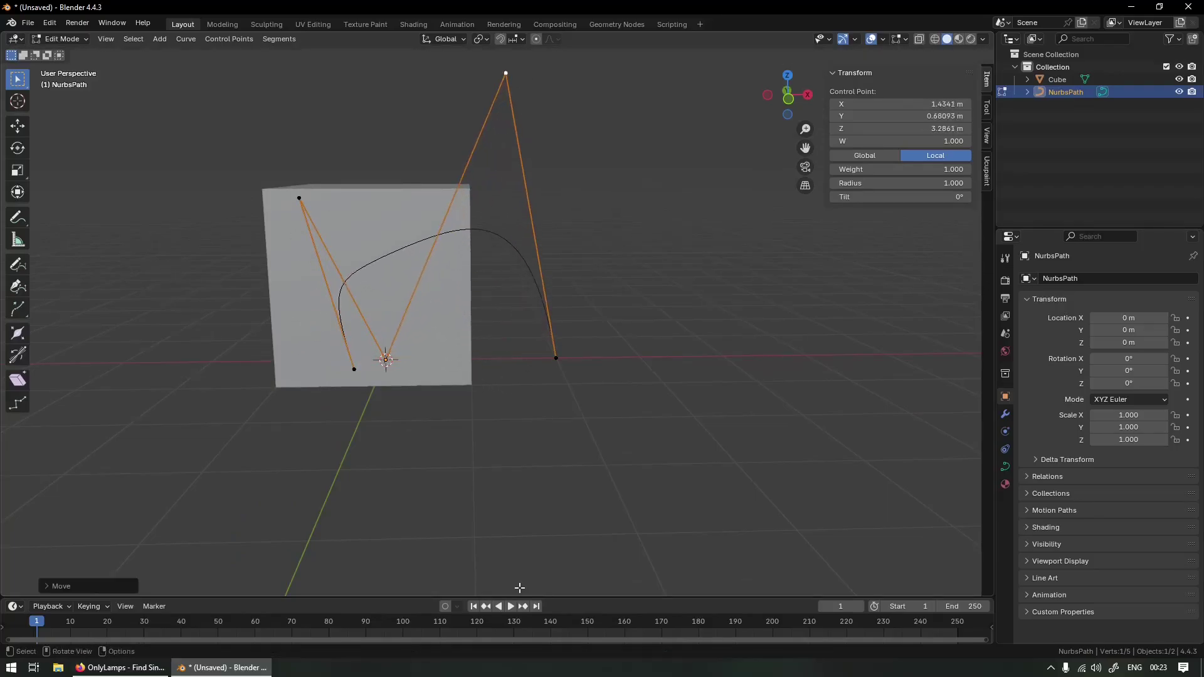
- Raise the remaining control points into a tall arch and reselect the cube
middle_drag(399, 400, 533, 433)
key(g)
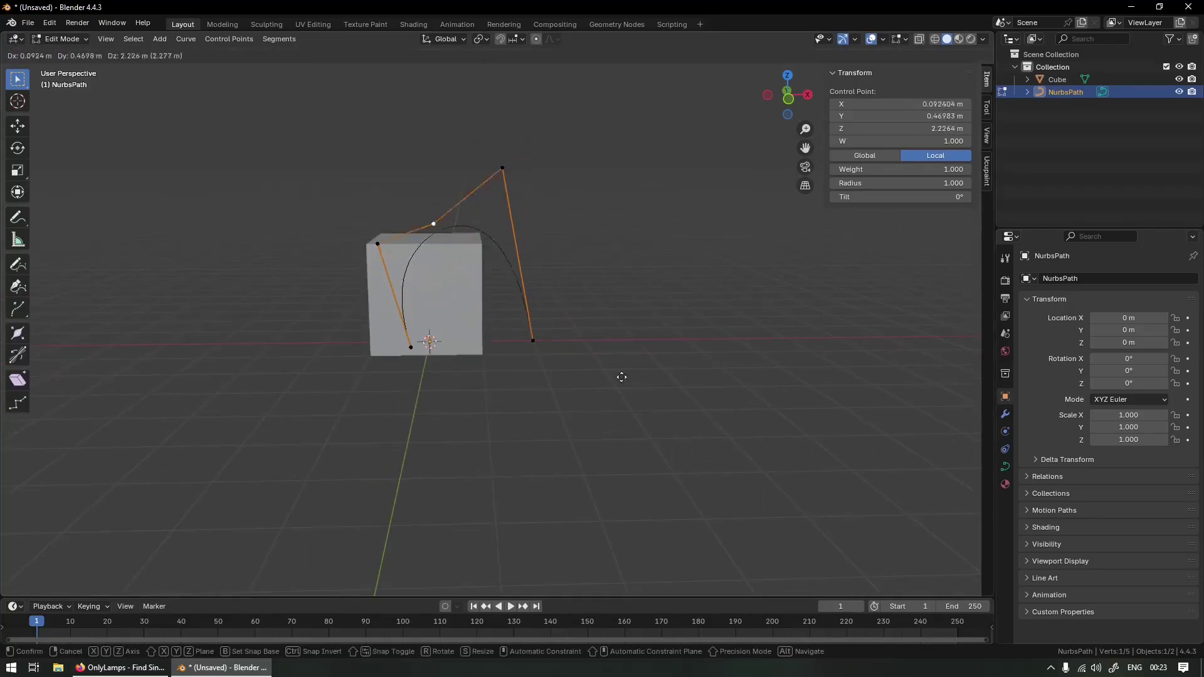
click(569, 285)
click(494, 166)
key(g)
click(629, 178)
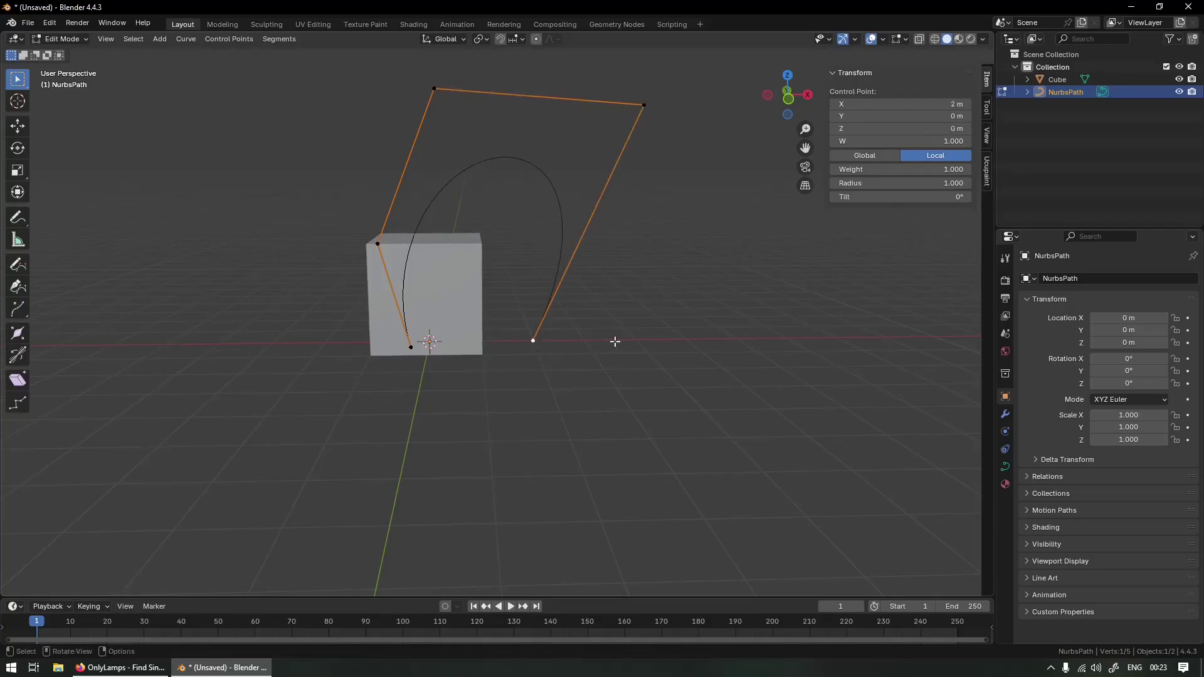
key(g)
click(864, 322)
key(Tab)
click(437, 301)
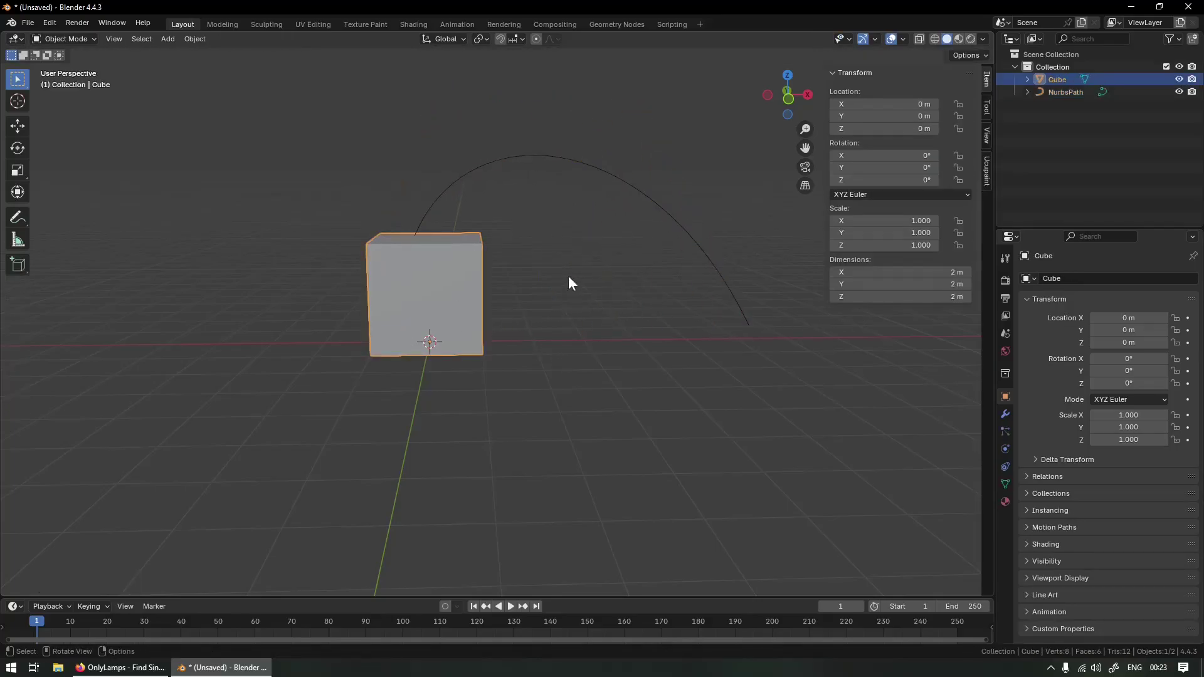
middle_drag(568, 276, 512, 406)
- Give the cube a Curve modifier following NurbsPath with deform axis Z
key(Tab)
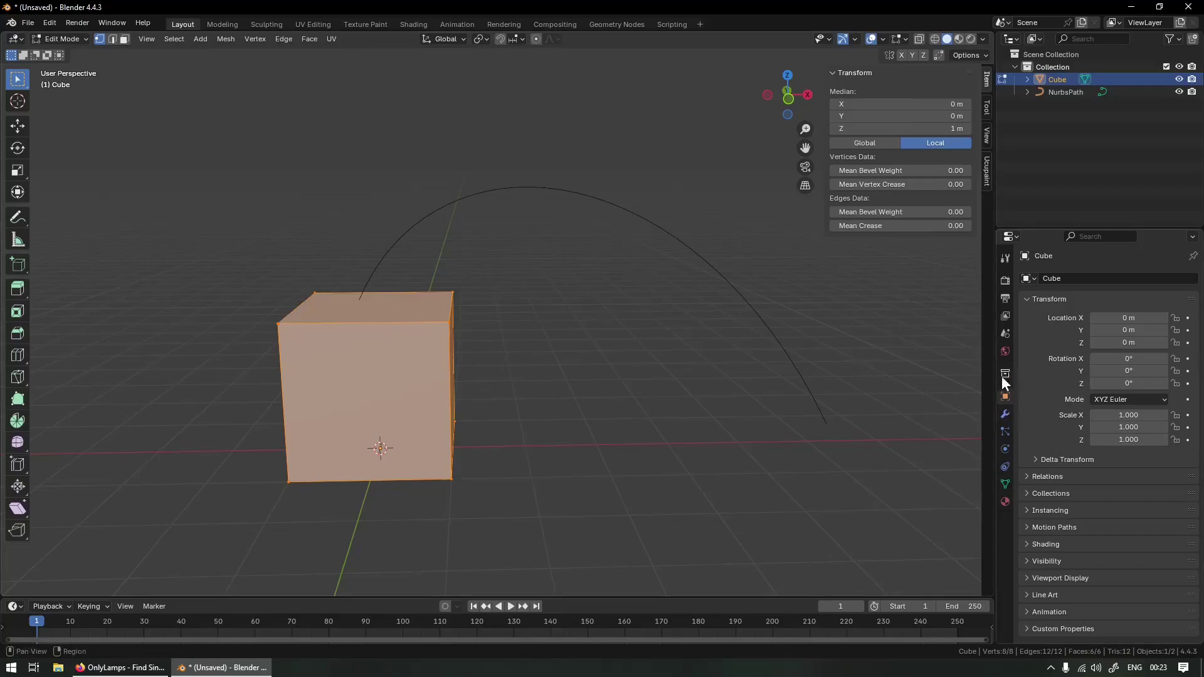
click(1005, 414)
click(1110, 277)
key(Escape)
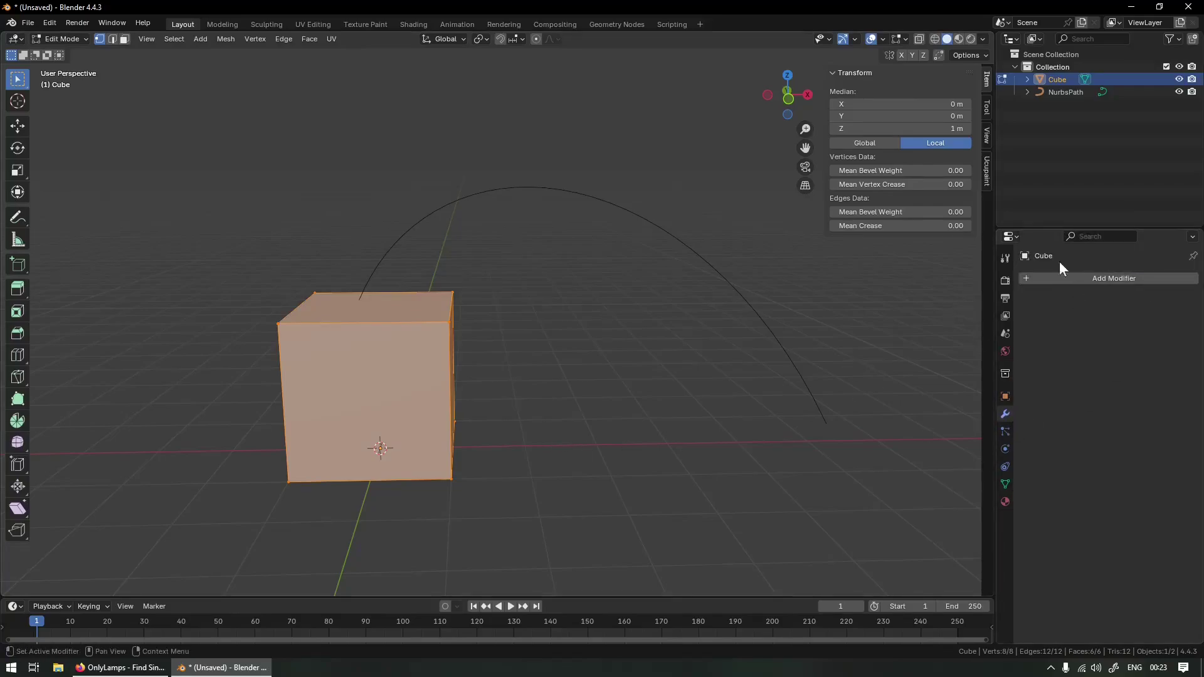
click(1078, 280)
mouse_move(1007, 291)
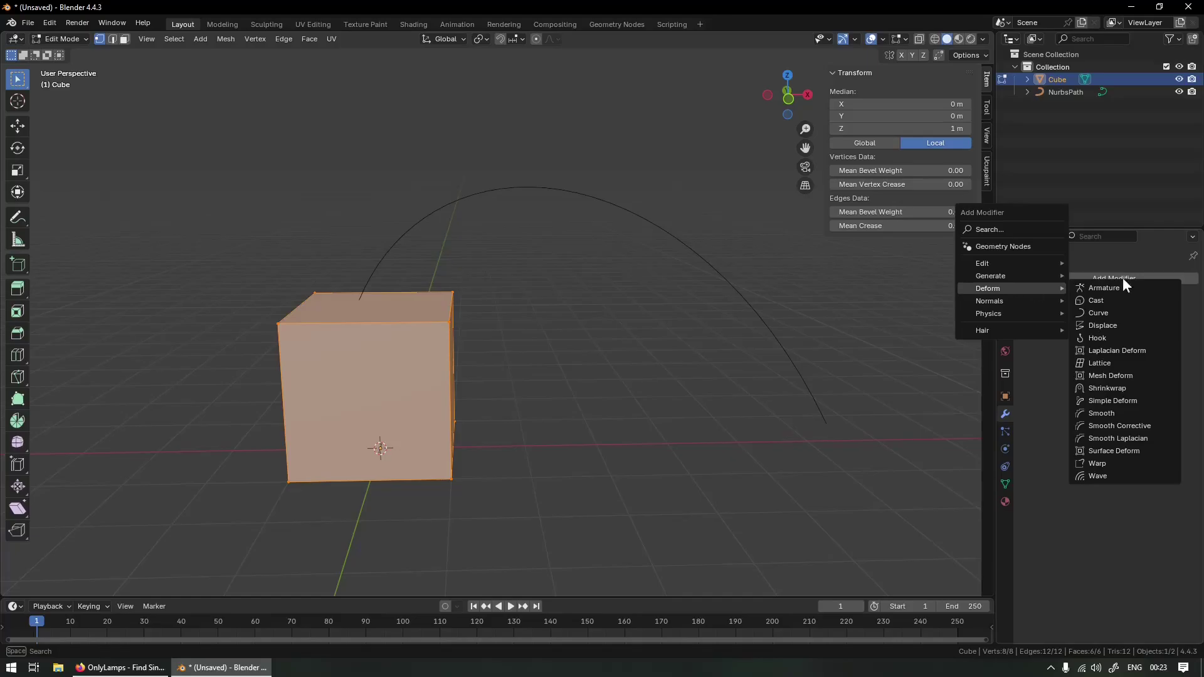
click(1111, 315)
click(1095, 339)
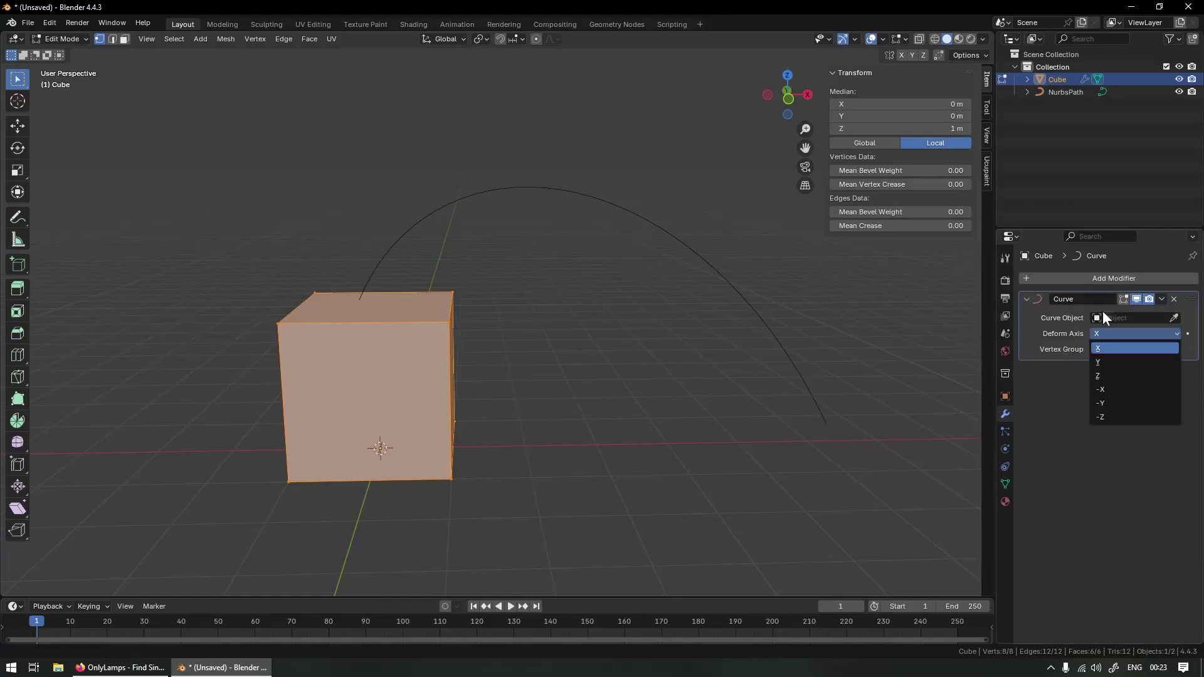
click(1101, 318)
click(1019, 339)
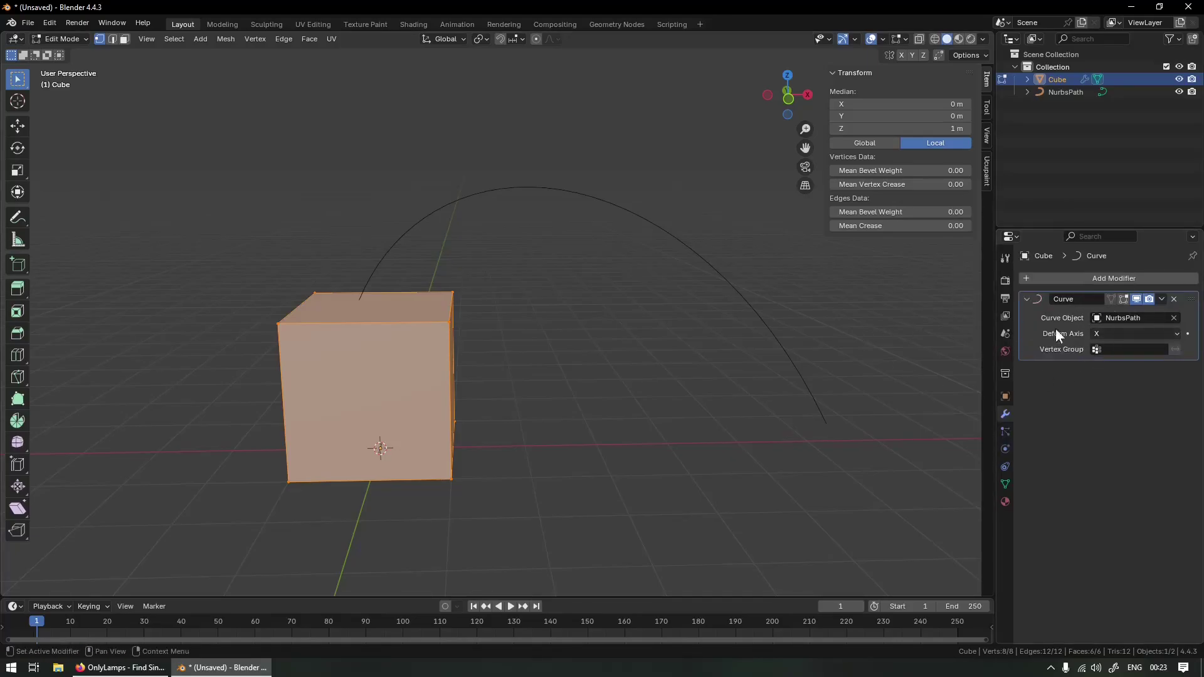
click(1104, 336)
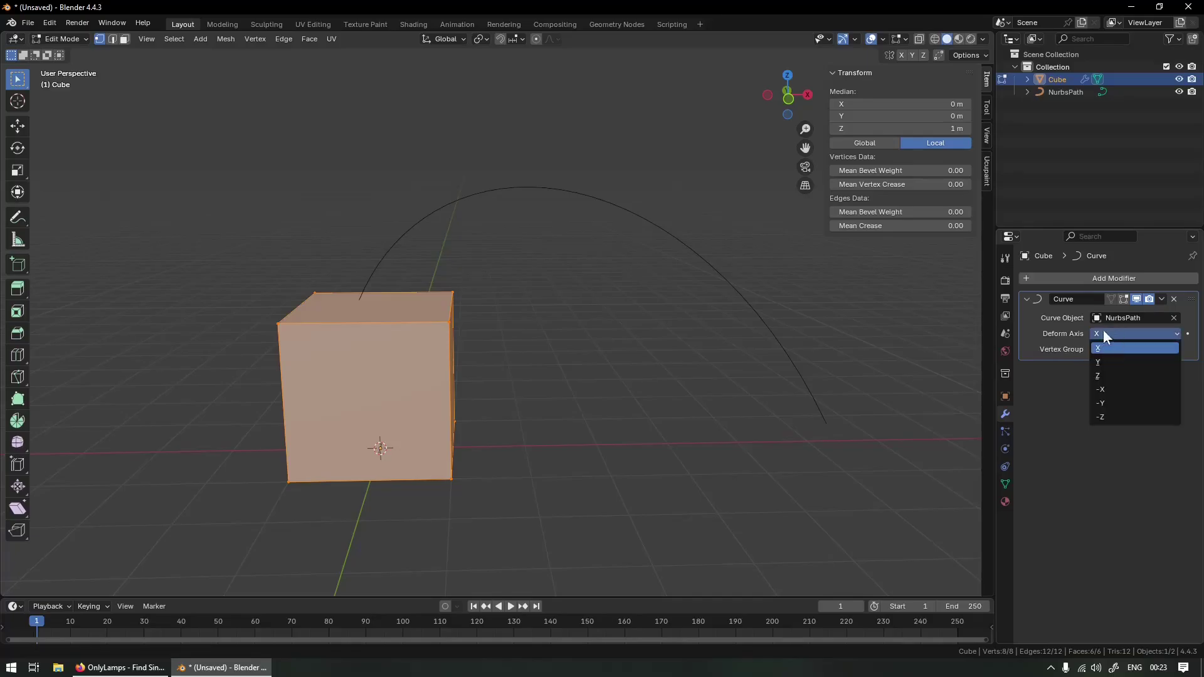
click(1119, 376)
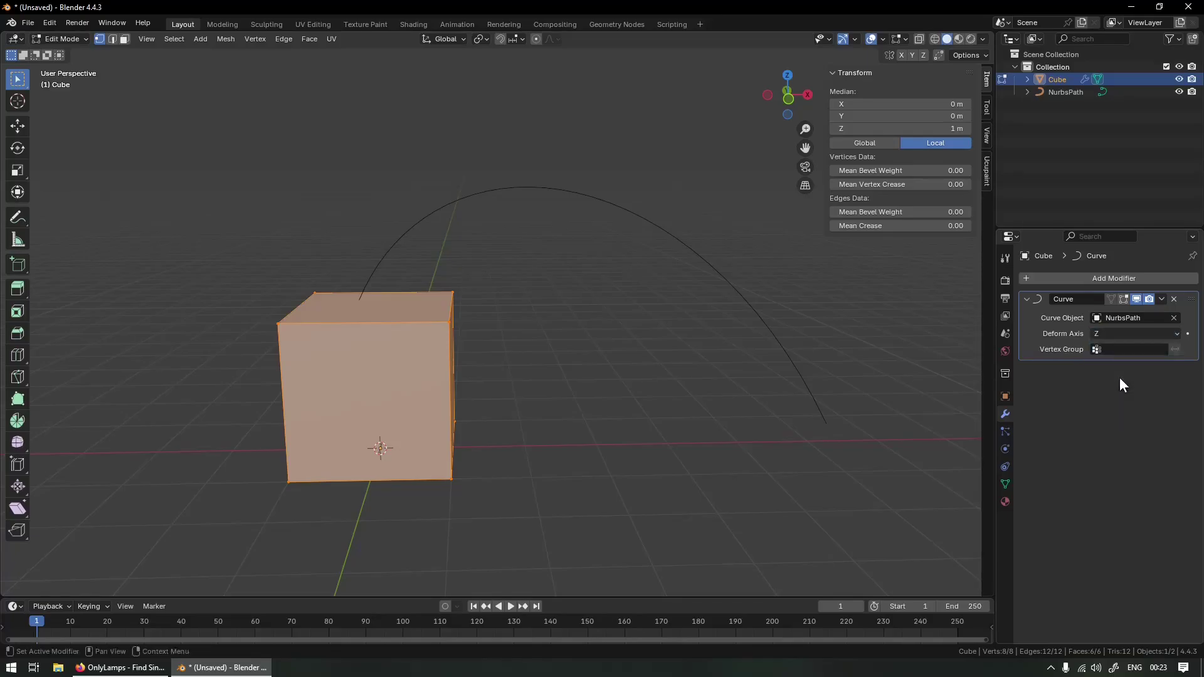
- Stretch the cube's top vertices up along Z to about 9 m tall
click(373, 394)
key(Tab)
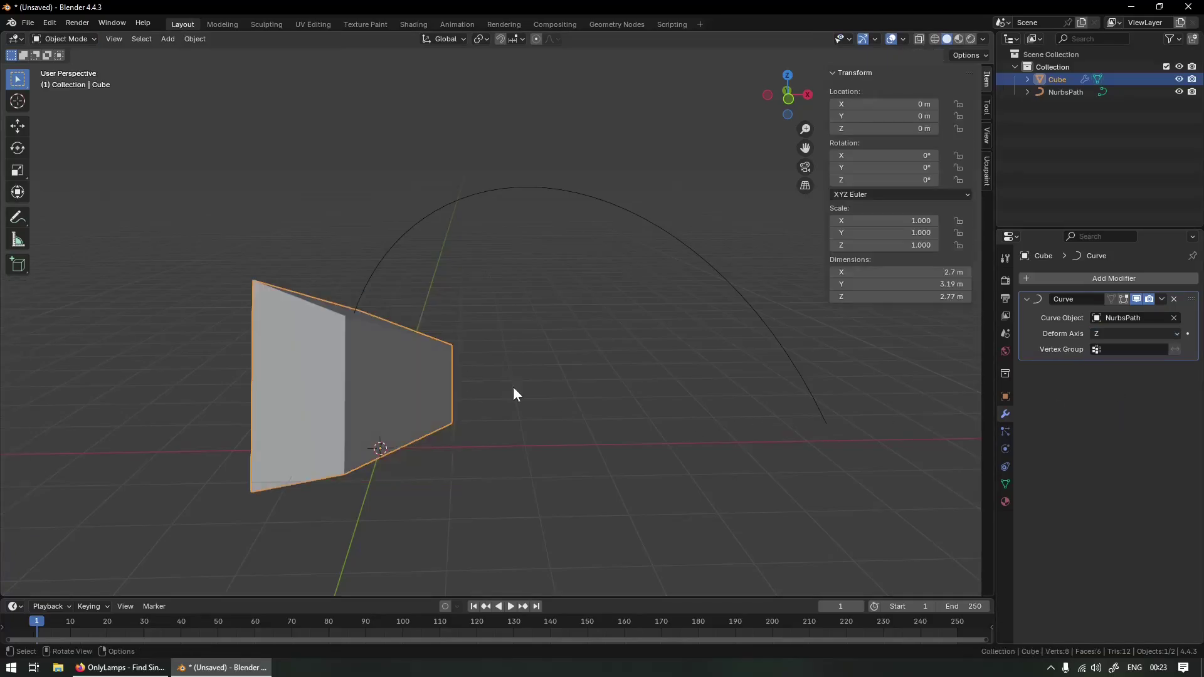
middle_drag(513, 387, 491, 291)
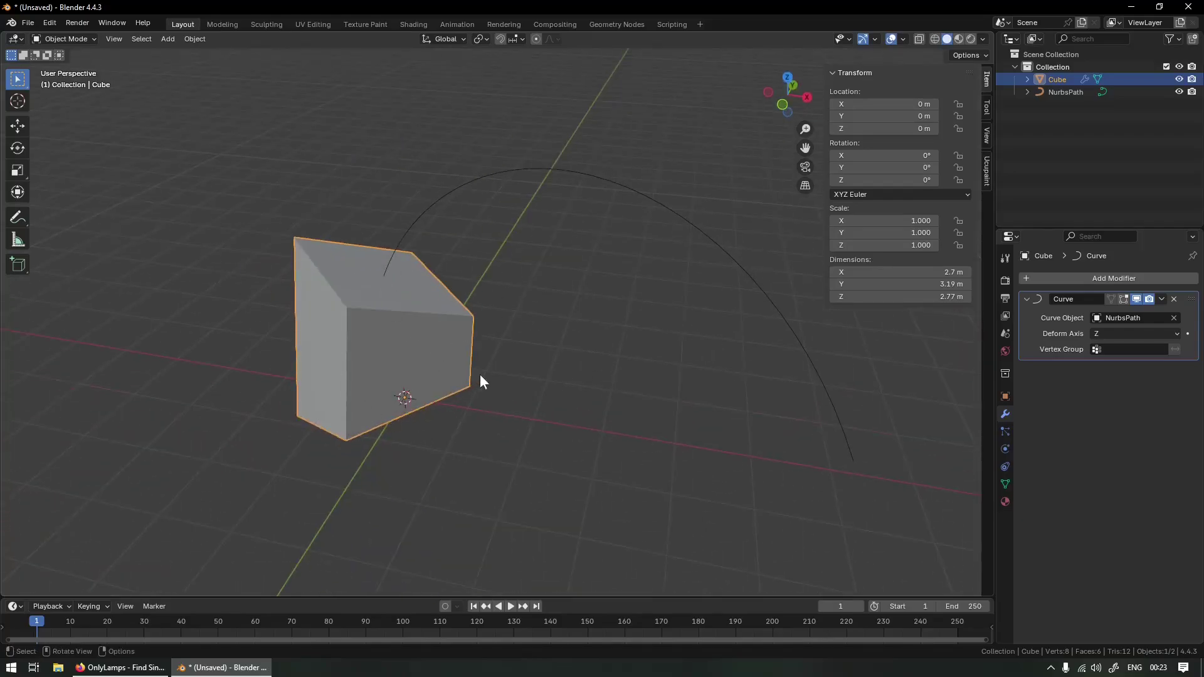
middle_drag(481, 381, 390, 402)
middle_drag(634, 367, 543, 290)
key(Tab)
drag(301, 288, 533, 322)
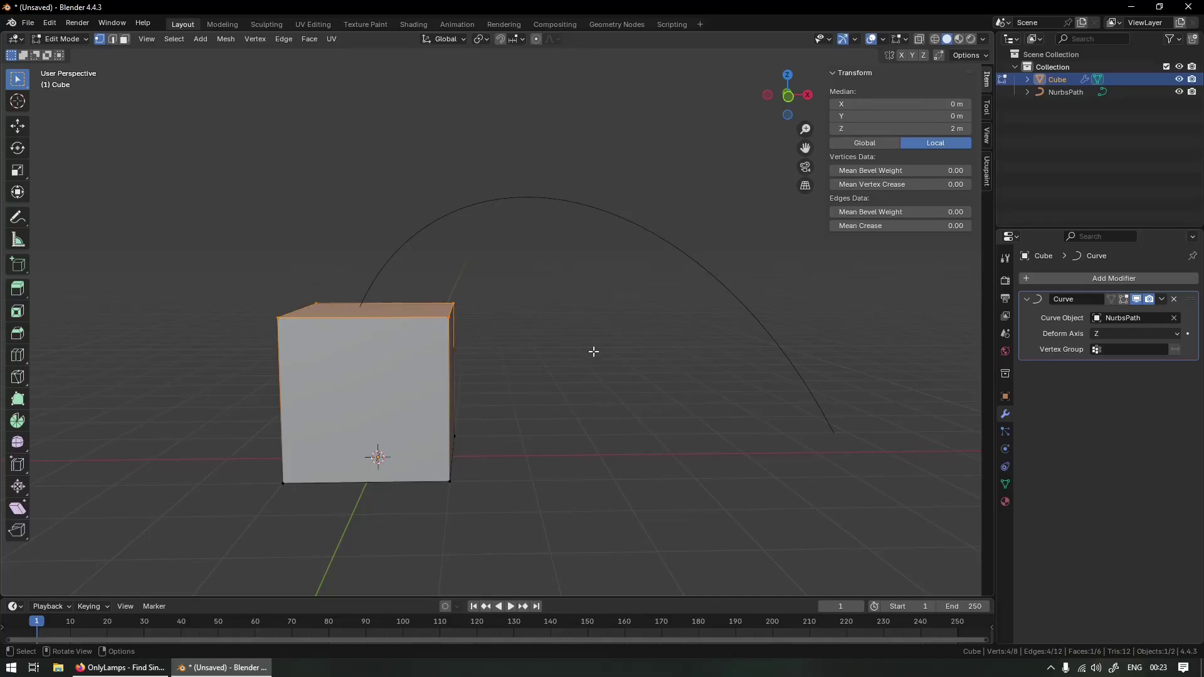
middle_drag(593, 351, 583, 403)
key(g)
key(z)
click(603, 137)
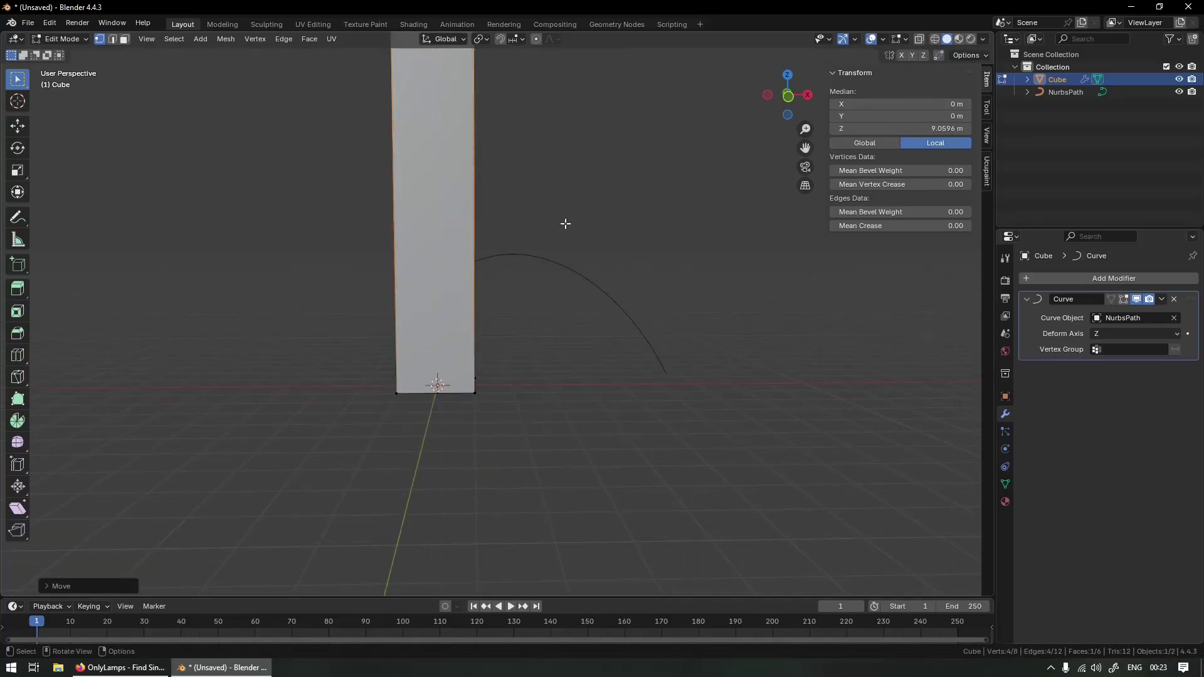
- Add nine evenly spaced loop cuts along the tall column so it bends smoothly
middle_drag(565, 224, 653, 345)
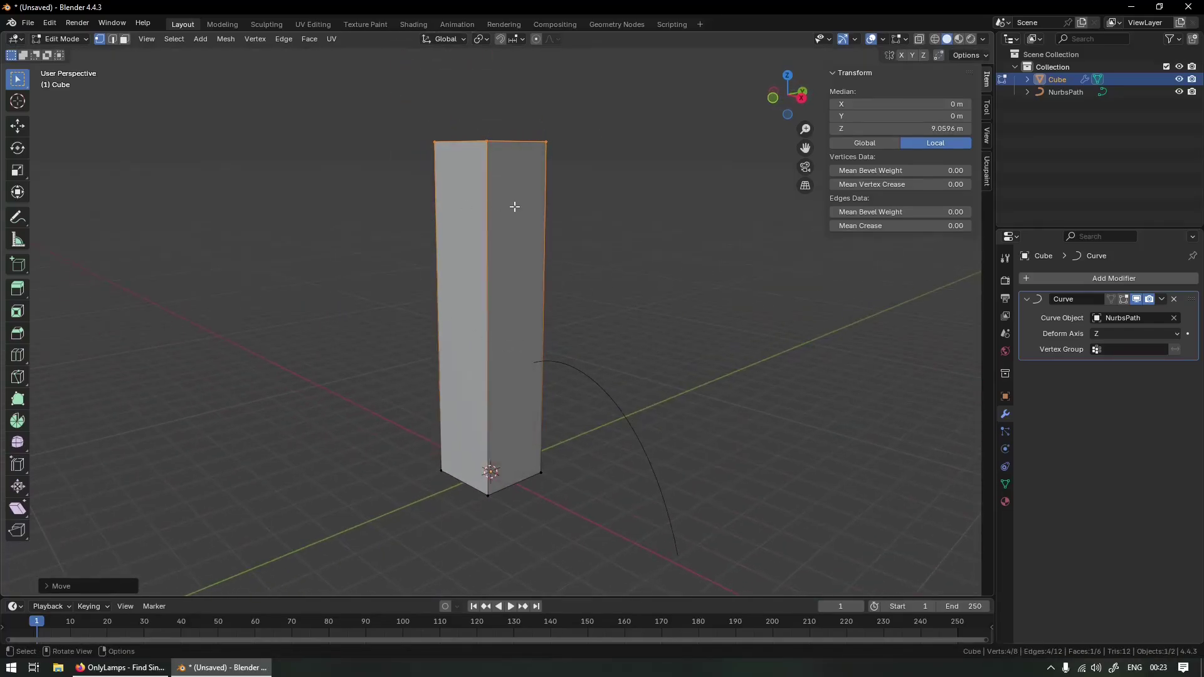
middle_drag(560, 262, 545, 280)
key(ctrl+r)
key(Escape)
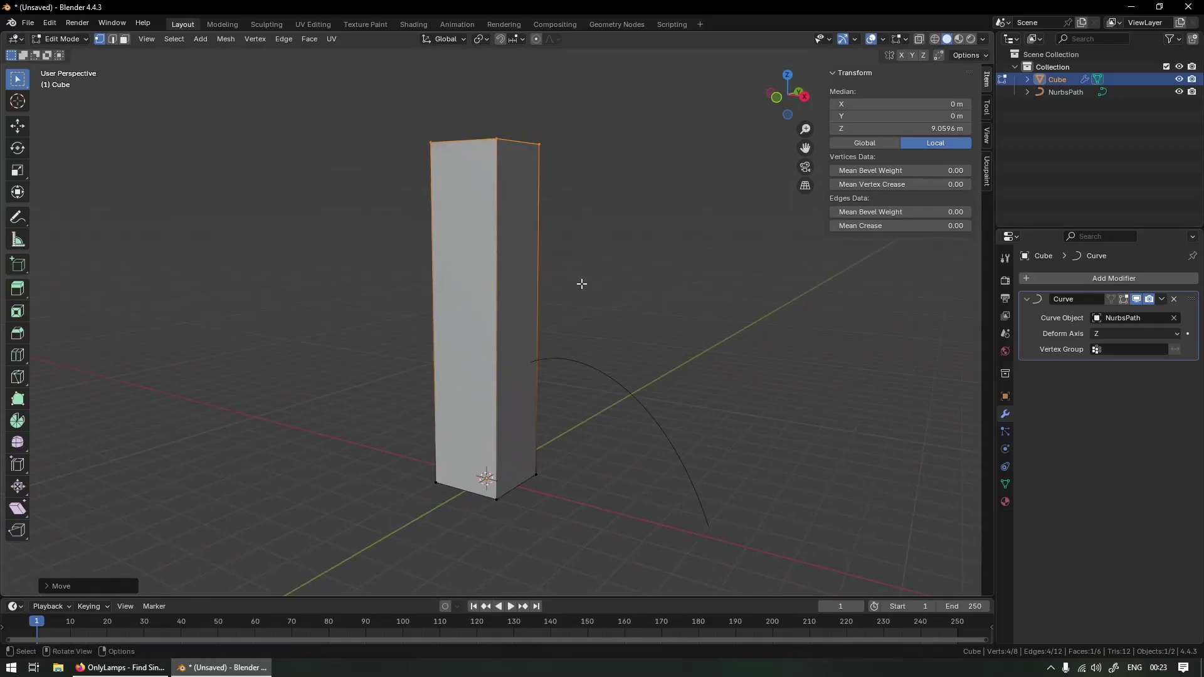
key(ctrl+r)
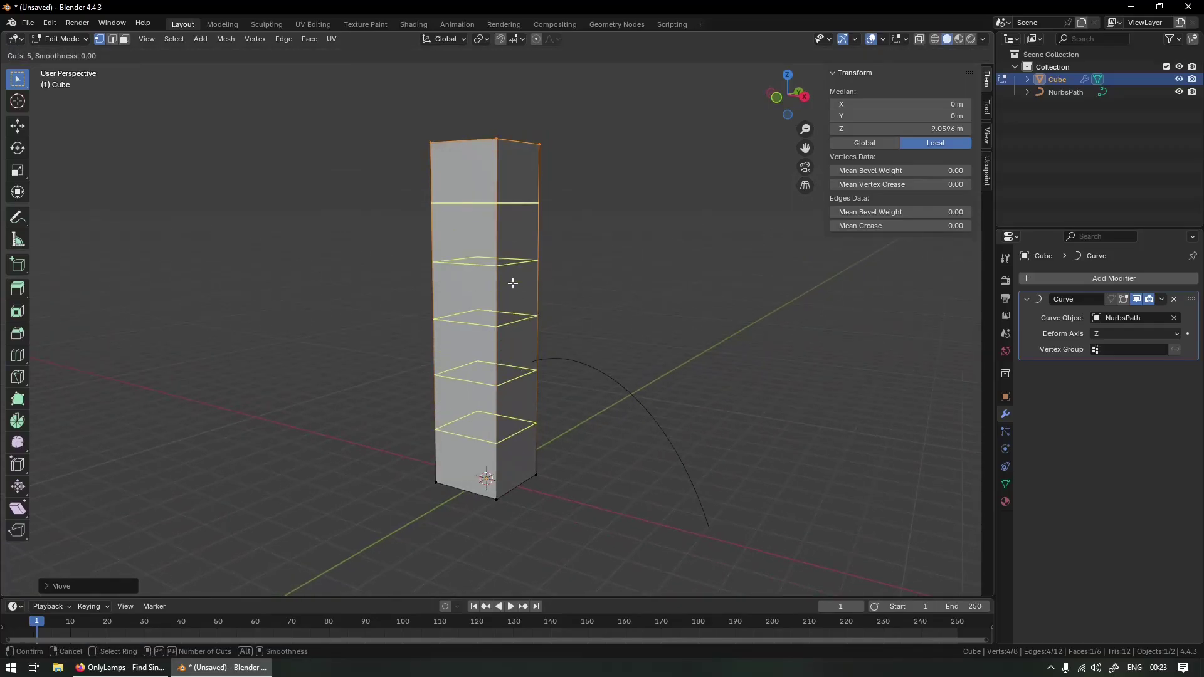
scroll(513, 283, up, 2)
click(511, 279)
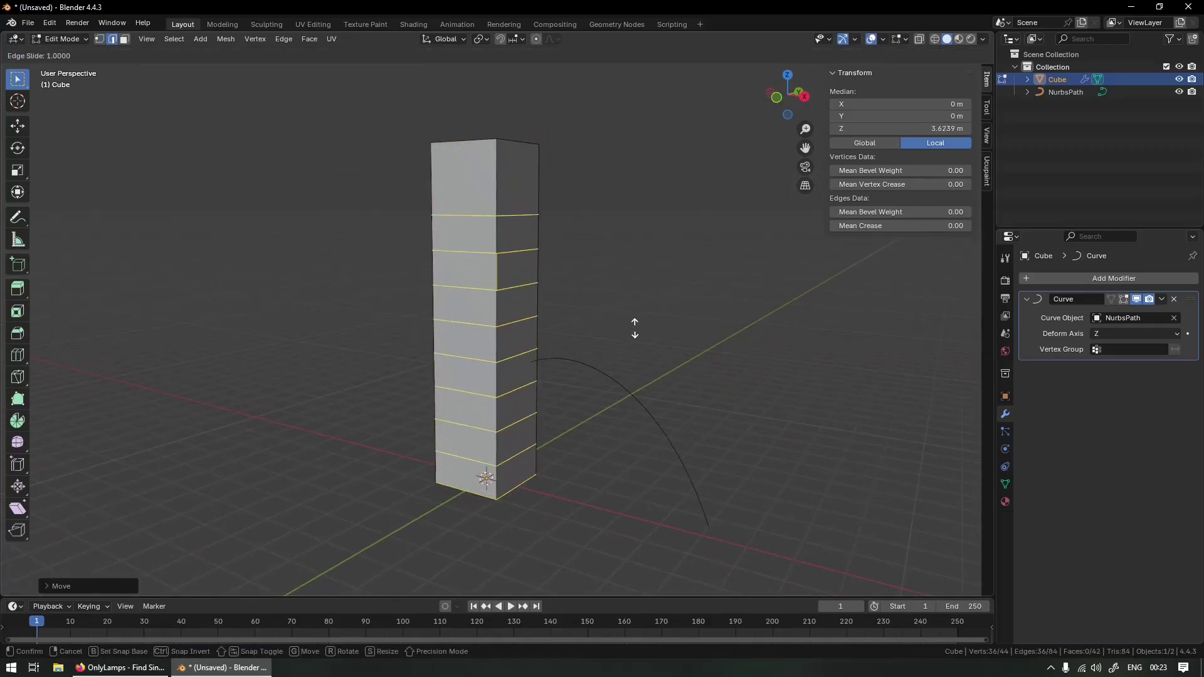
click(632, 283)
key(a)
key(Tab)
- Reposition the NurbsPath's control points to refine the arch
middle_drag(657, 342, 603, 393)
middle_drag(447, 430, 727, 464)
click(727, 464)
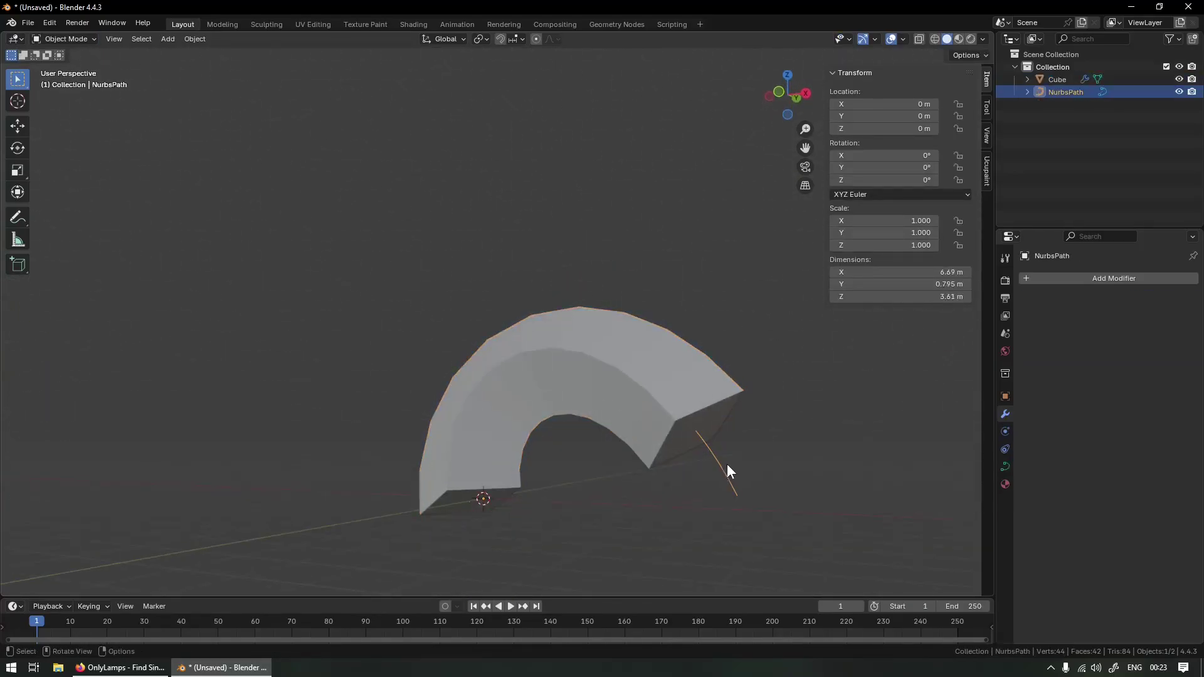
key(Tab)
click(735, 493)
key(g)
click(624, 175)
middle_drag(623, 175, 499, 306)
key(g)
click(433, 301)
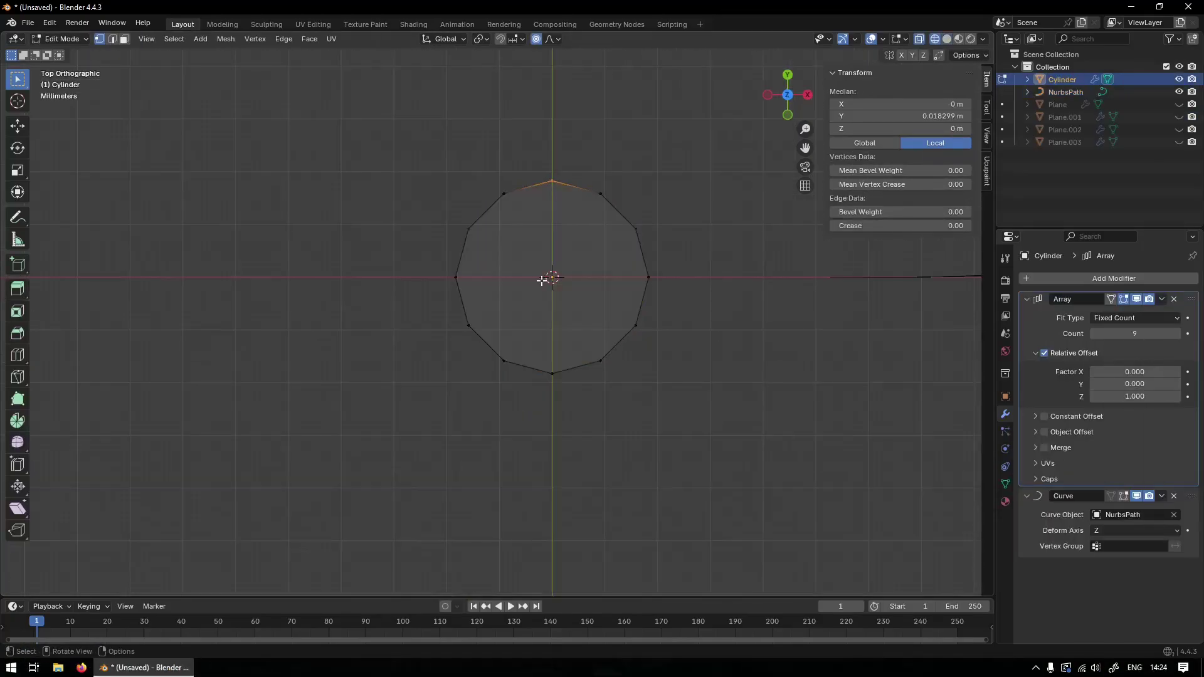
- Move the bent cylinder's geometry along the Z axis in Edit Mode
middle_drag(521, 284, 720, 373)
right_click(523, 462)
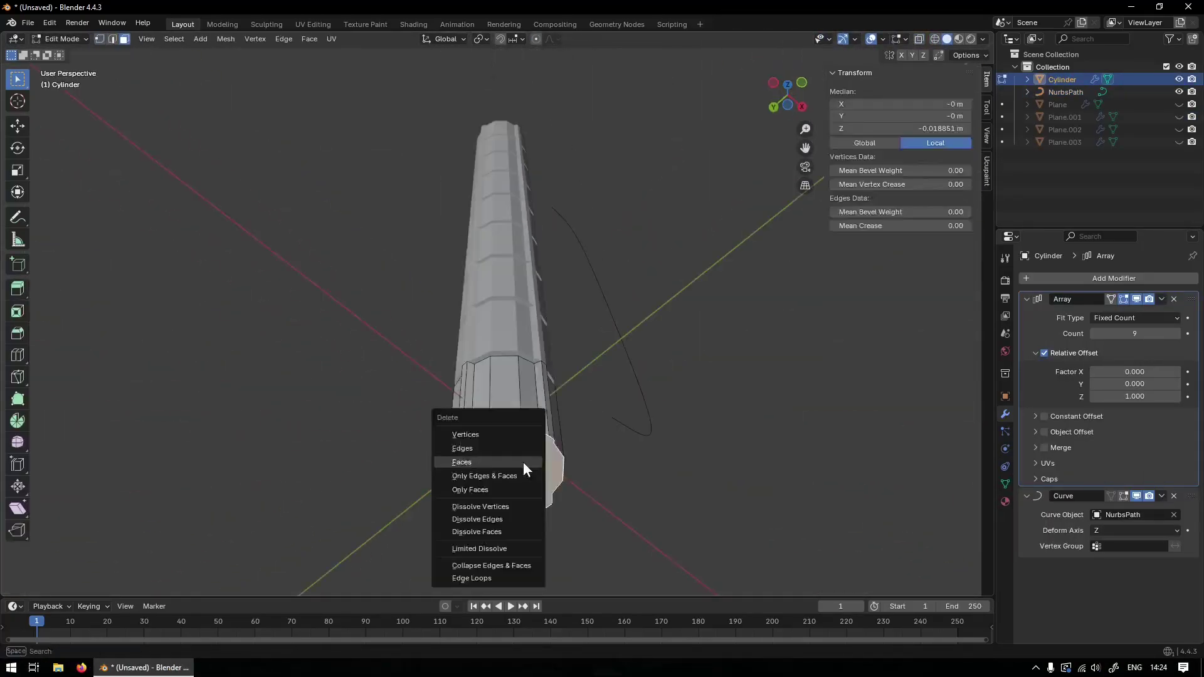
key(Tab)
middle_drag(612, 501, 602, 251)
key(Tab)
key(g)
key(z)
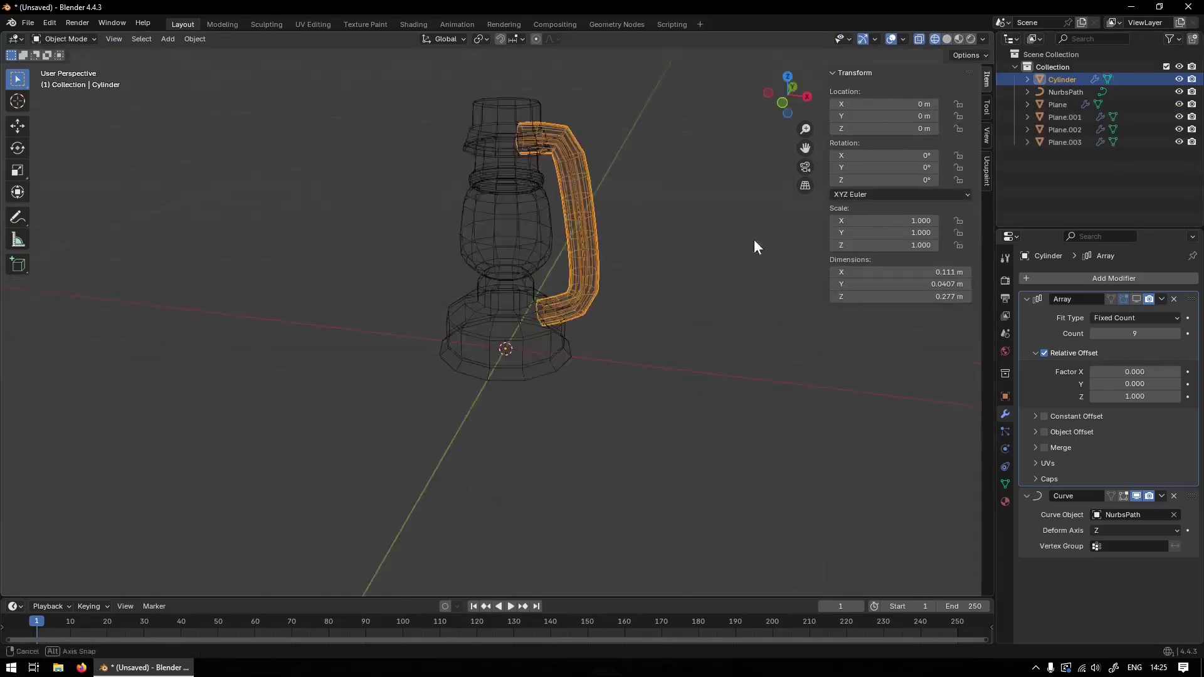
middle_drag(753, 242, 720, 220)
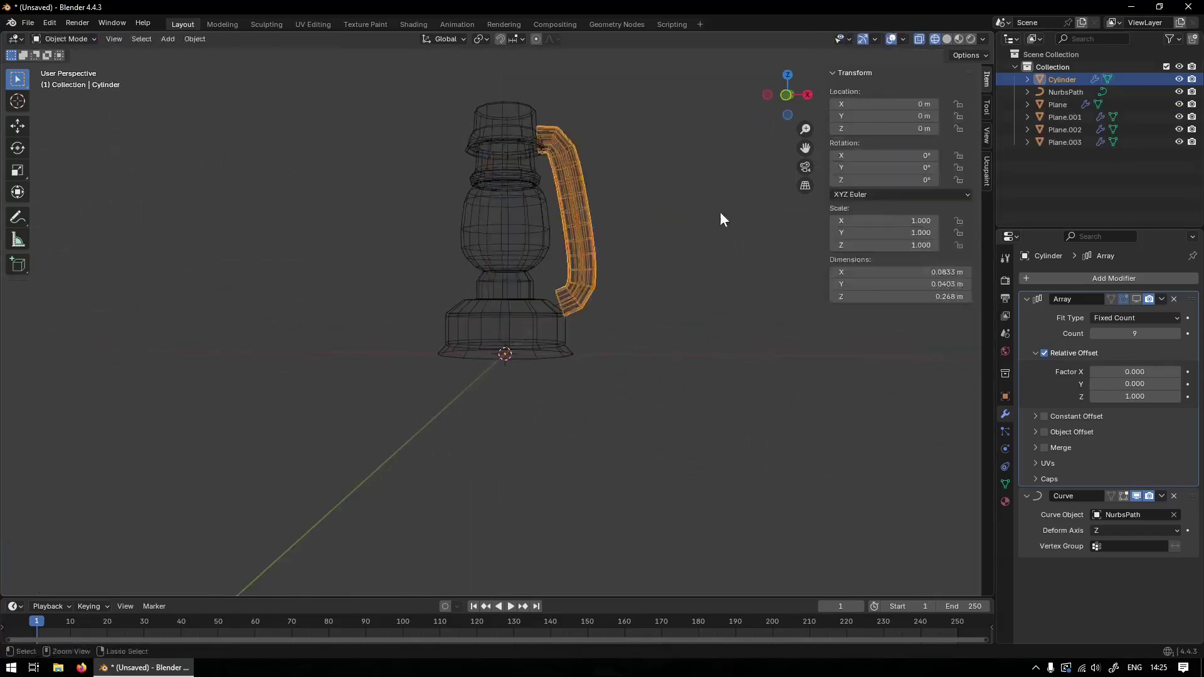
- Apply smooth shading to the curved lantern handle
key(F3)
click(684, 291)
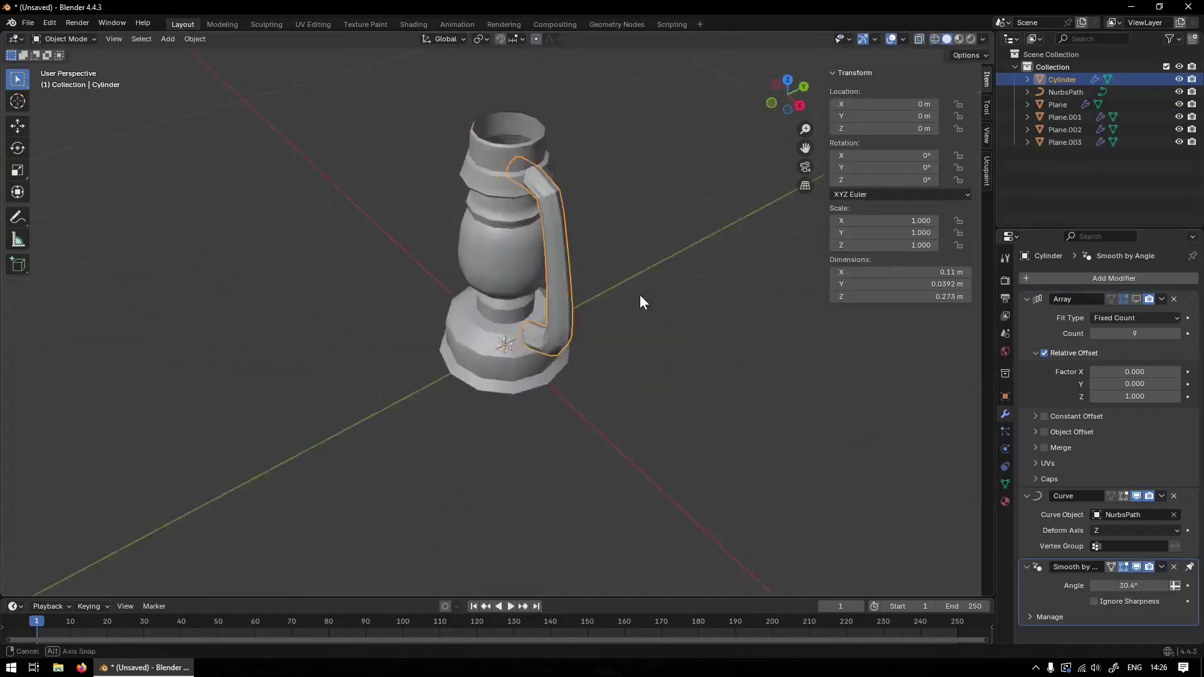
key(Tab)
middle_drag(641, 302, 655, 231)
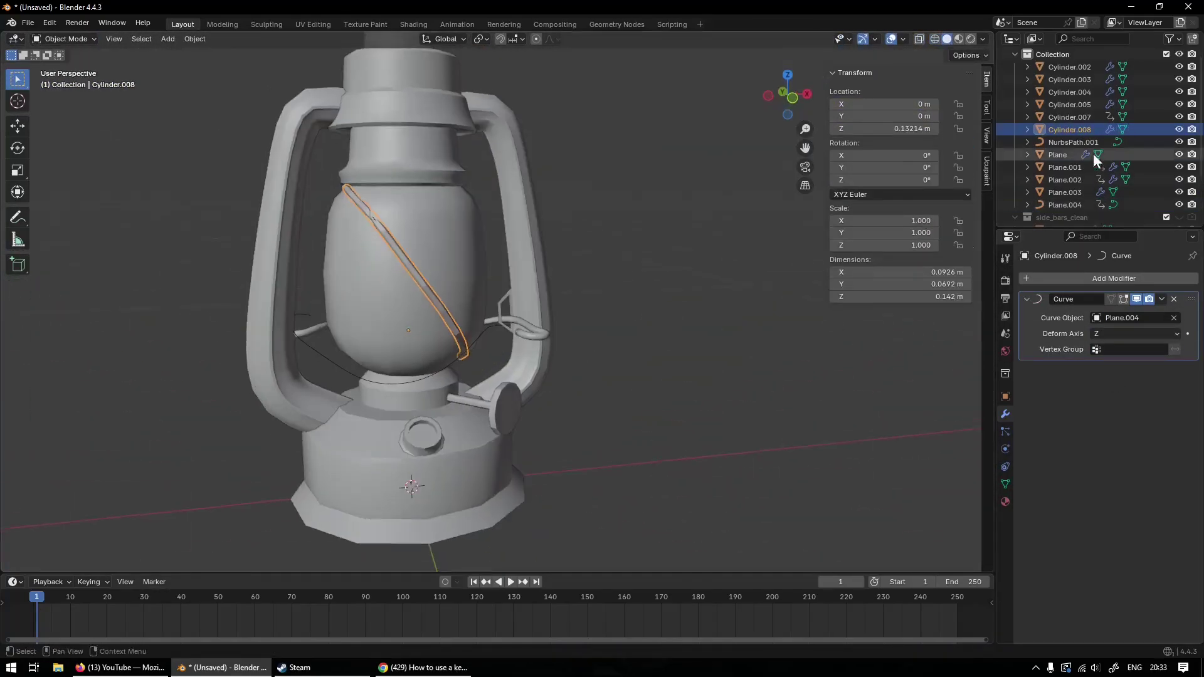
- Fatten the wick-adjustment knob's stem along its normals with Alt+S
middle_drag(564, 294, 593, 286)
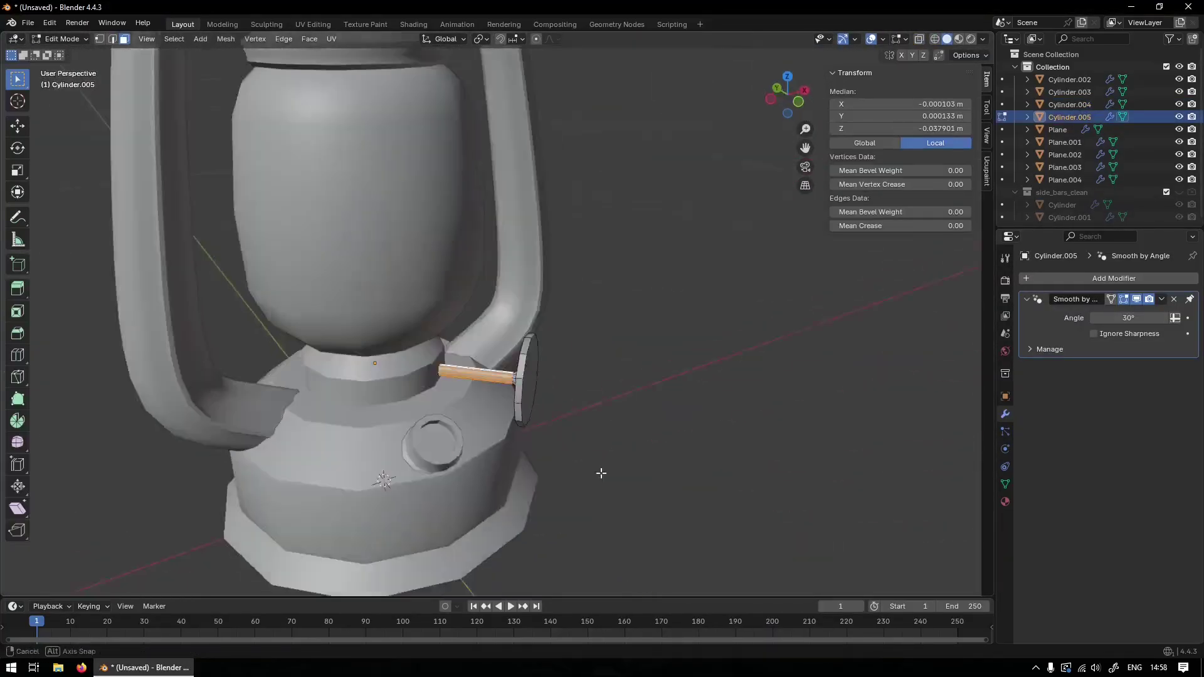
key(alt+s)
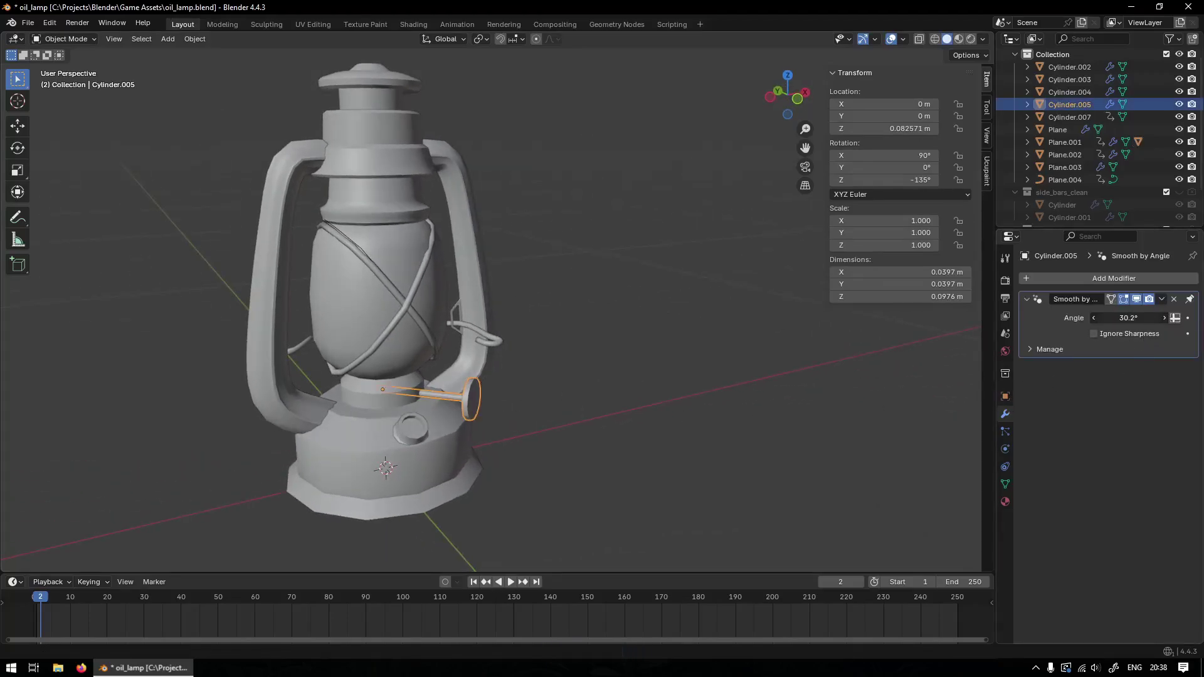
middle_drag(817, 360, 782, 387)
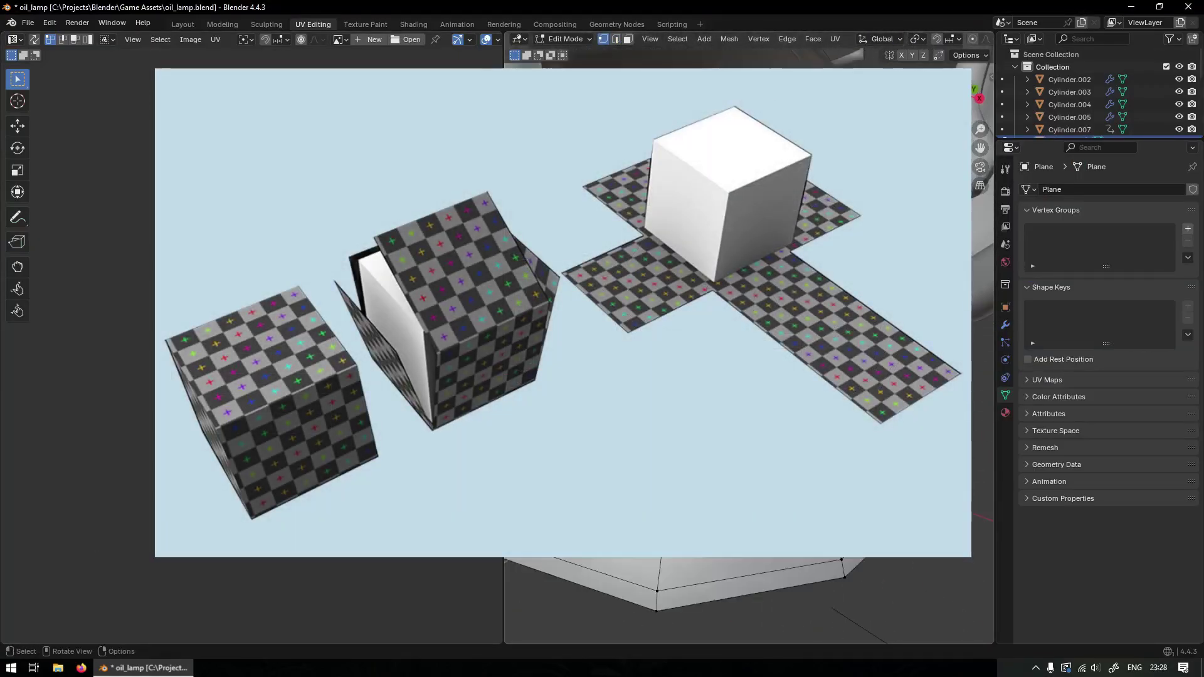
- Orbit and zoom out to view the whole lamp
middle_drag(694, 156, 752, 220)
scroll(709, 164, down, 3)
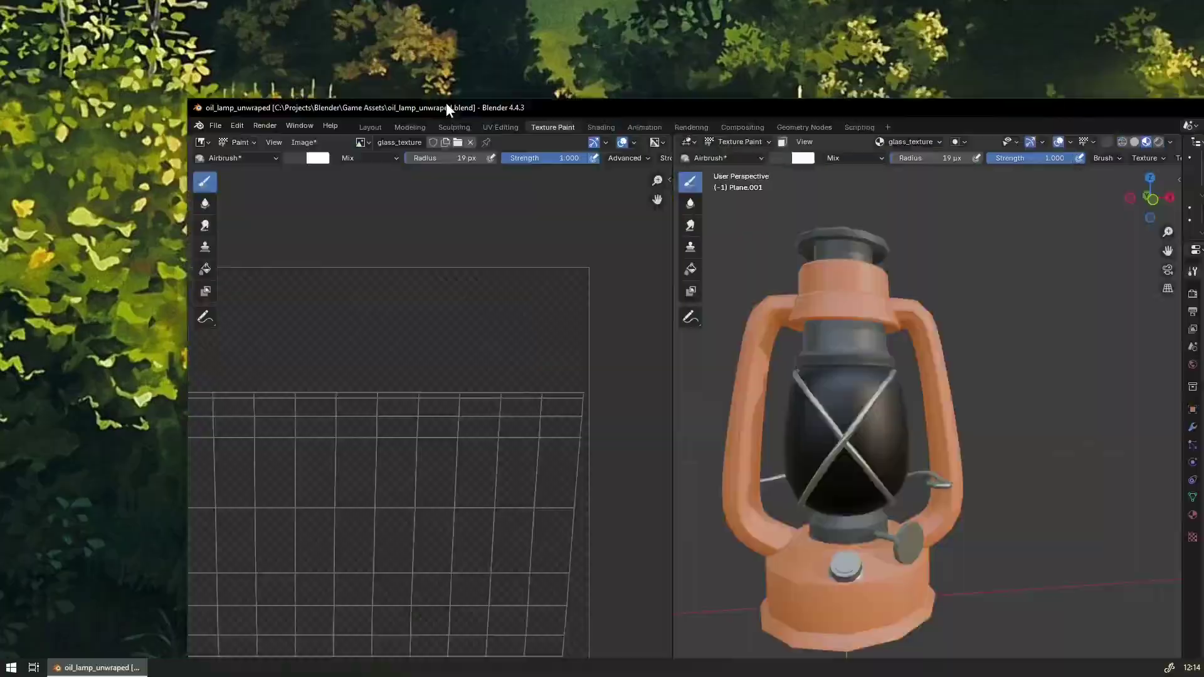
- Maximise the Blender window so the lamp's Texture Paint workspace and base texture fill the screen
double_click(446, 103)
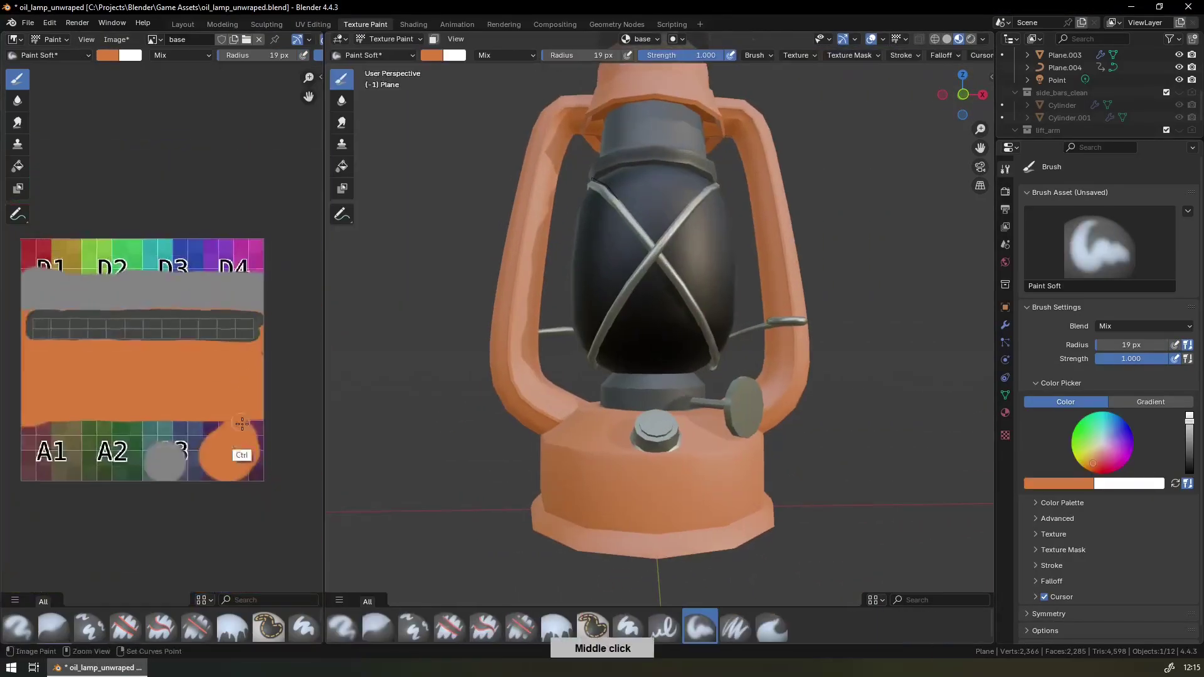
- Choose a red brush colour and switch the viewport to Flat lighting
click(107, 55)
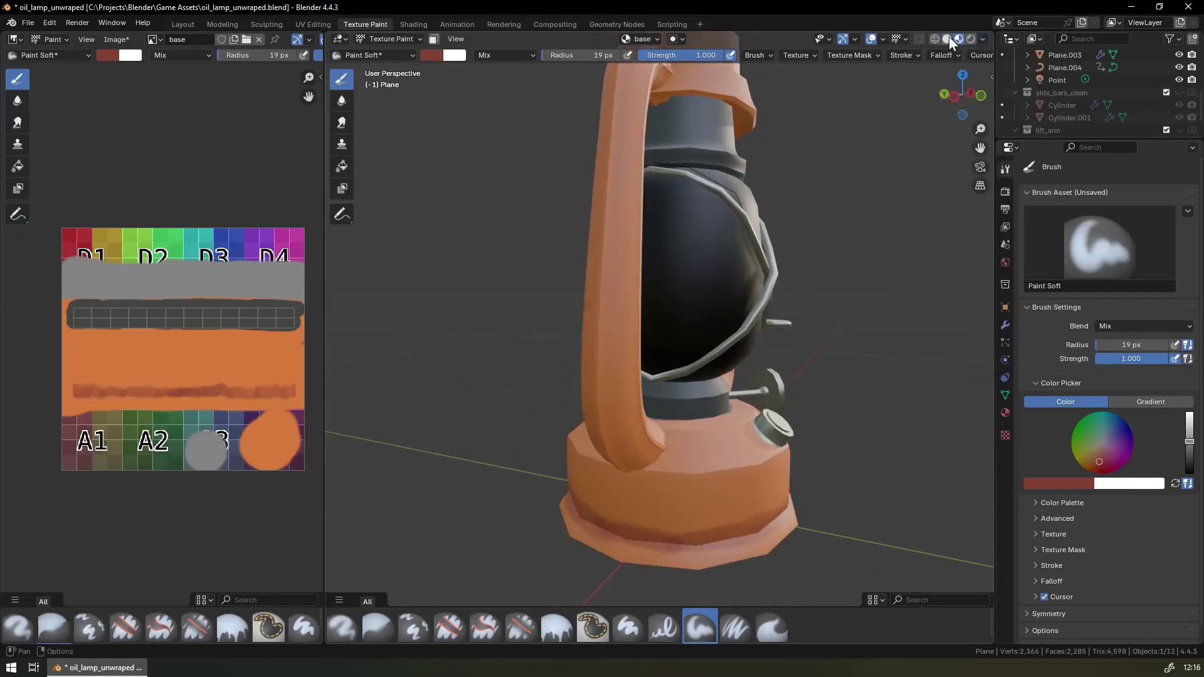
click(982, 39)
click(1011, 99)
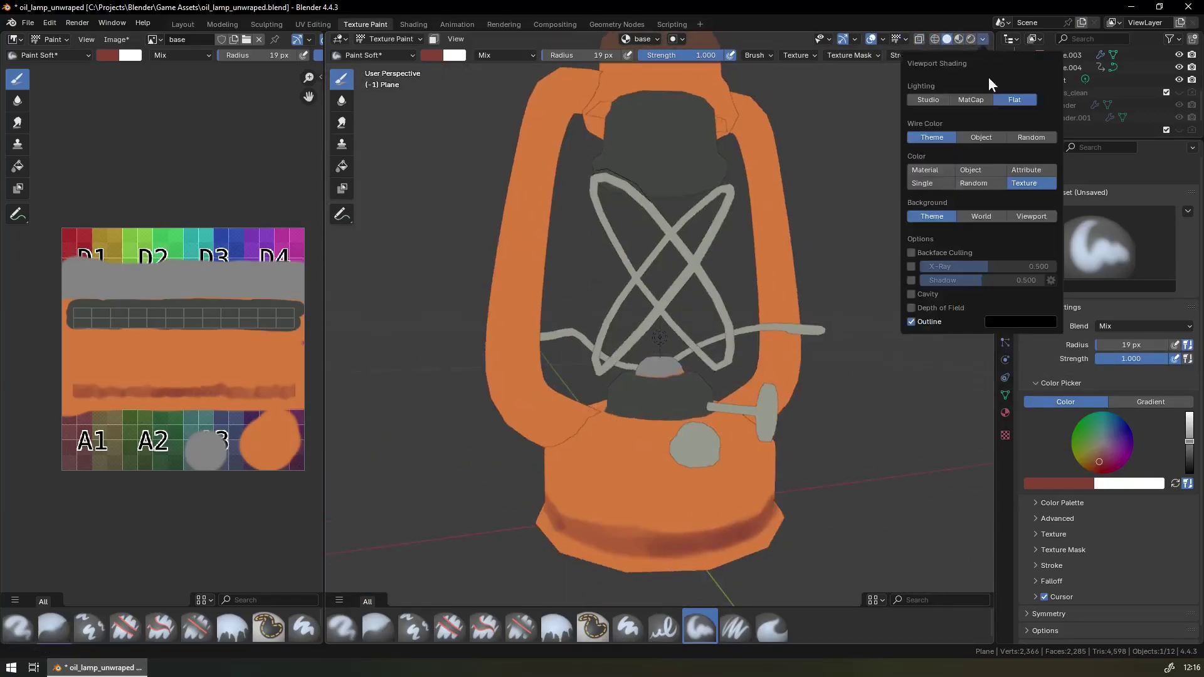
middle_drag(878, 439, 744, 502)
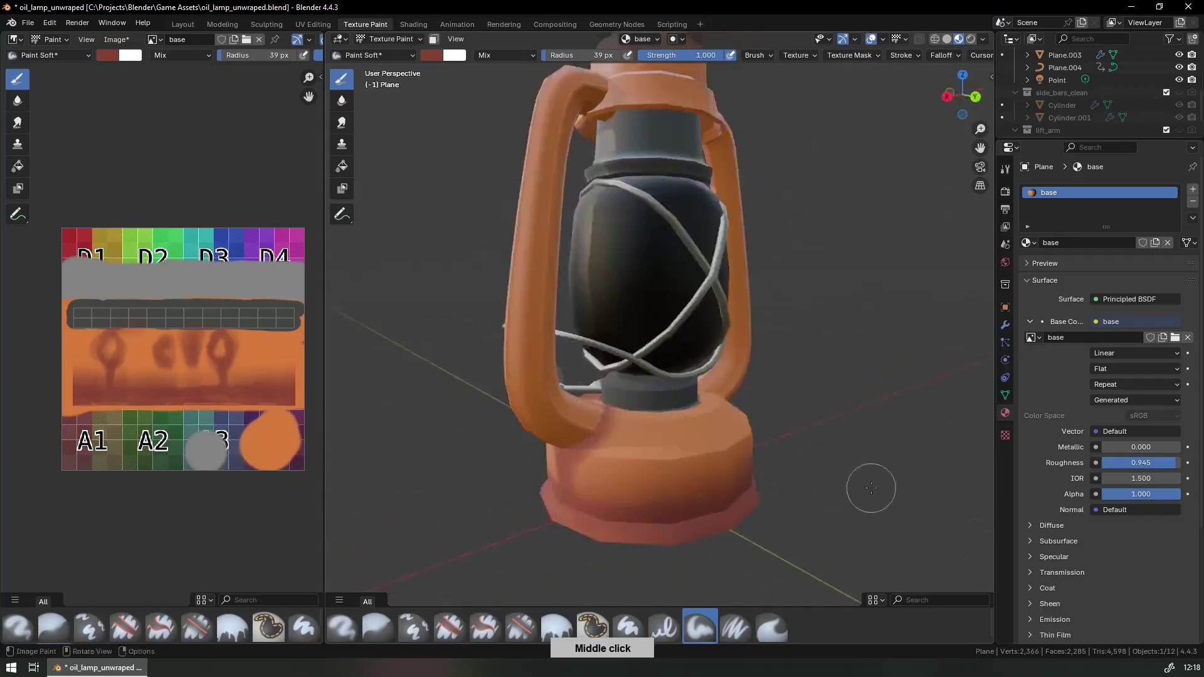
- Paint reddish shading, dark streaks and pale highlights around the lamp base in the maximised 3D view
key(ctrl+space)
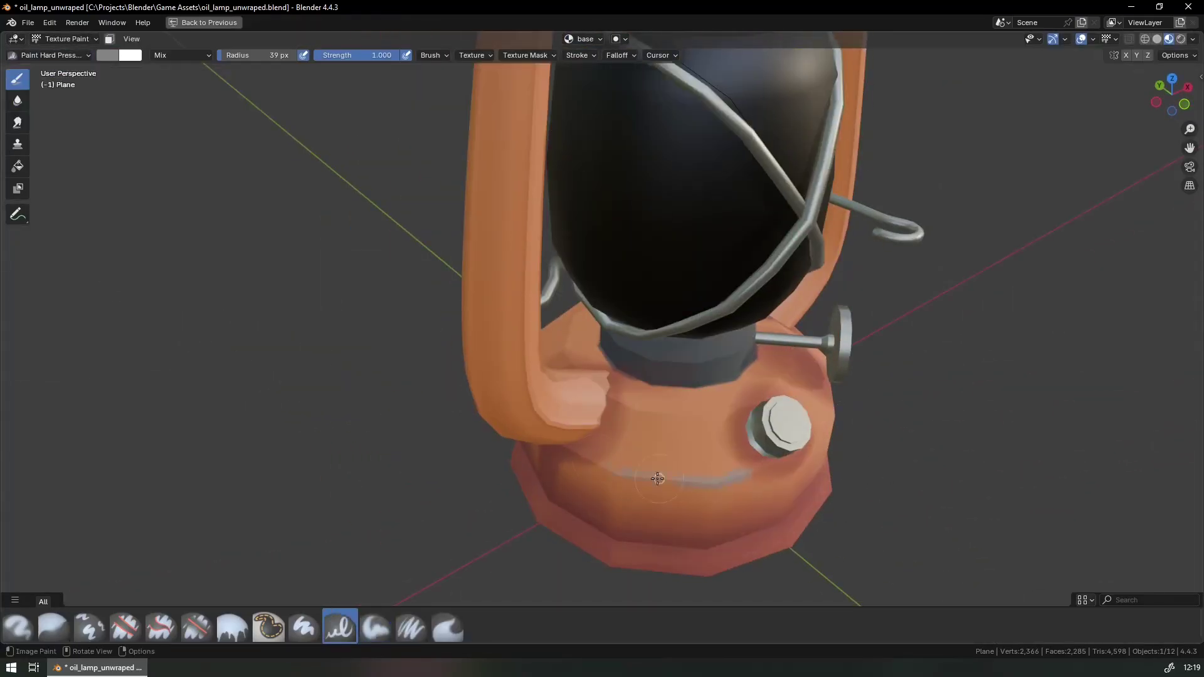
middle_drag(657, 478, 617, 471)
click(629, 540)
middle_drag(629, 540, 836, 427)
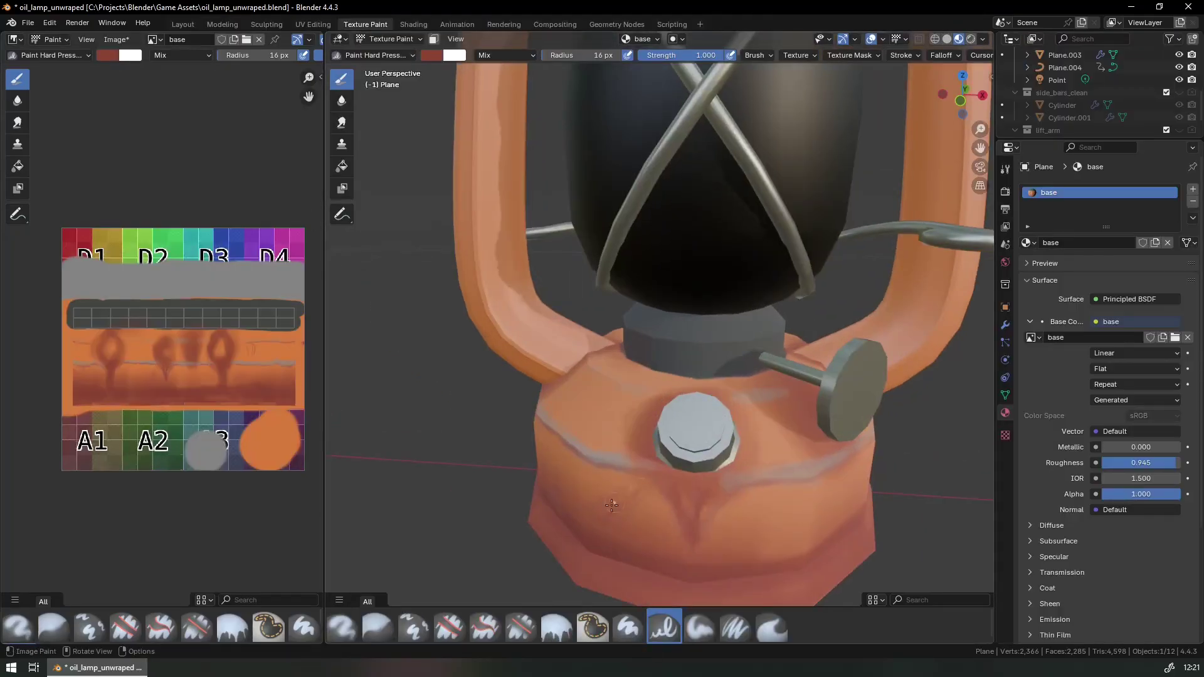
middle_drag(612, 505, 704, 490)
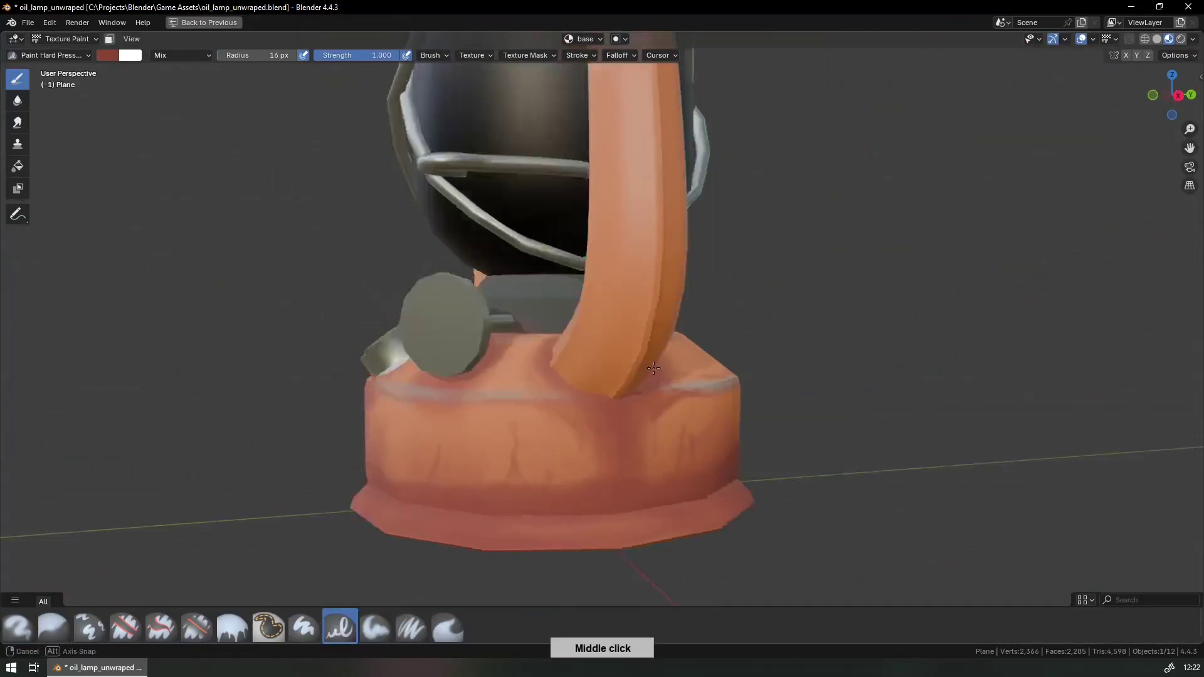
middle_drag(653, 368, 808, 475)
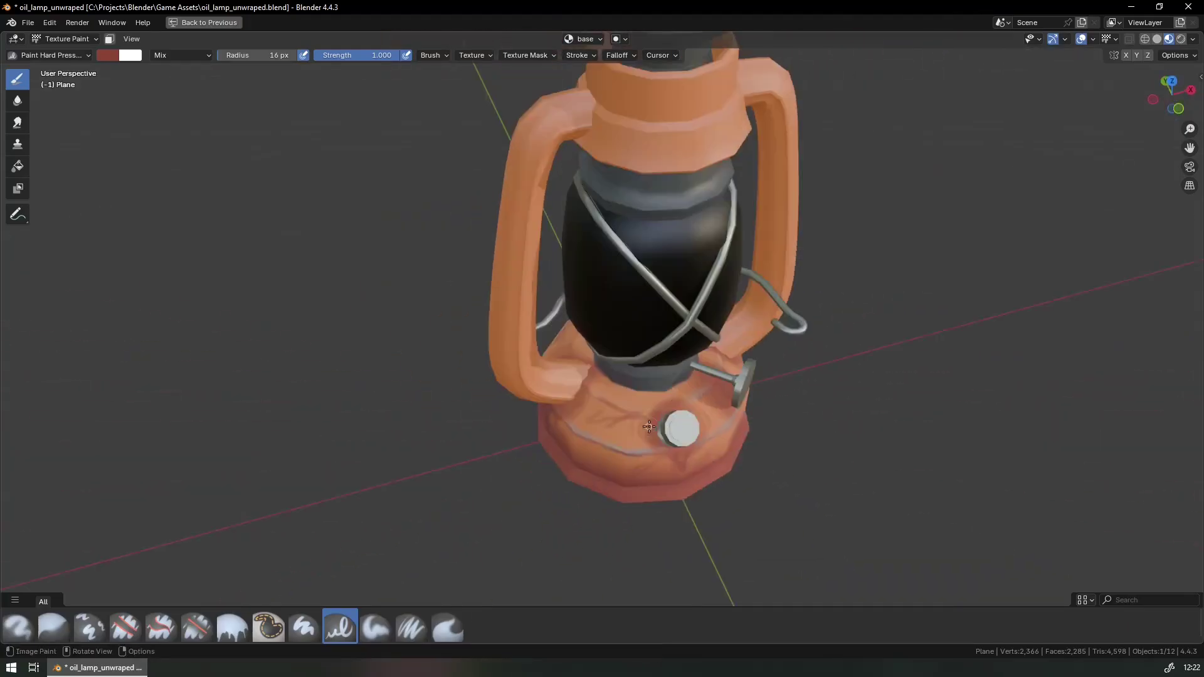
middle_drag(601, 419, 612, 495)
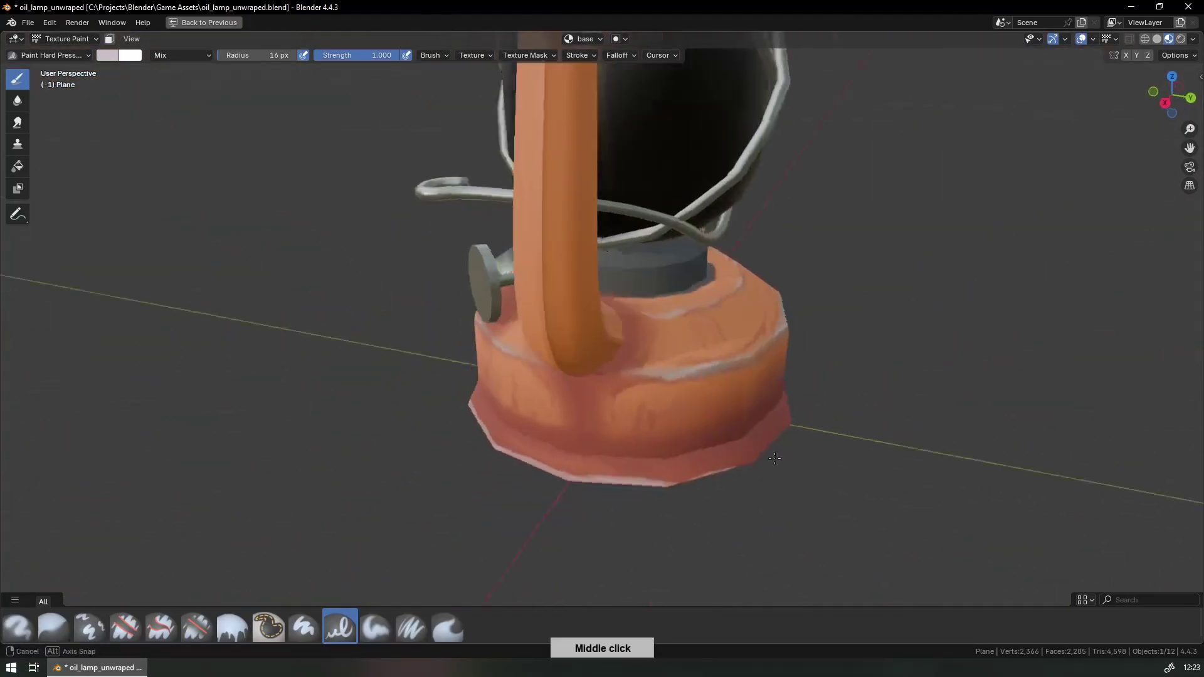
middle_drag(775, 458, 712, 506)
key(ctrl+space)
scroll(684, 430, up, 5)
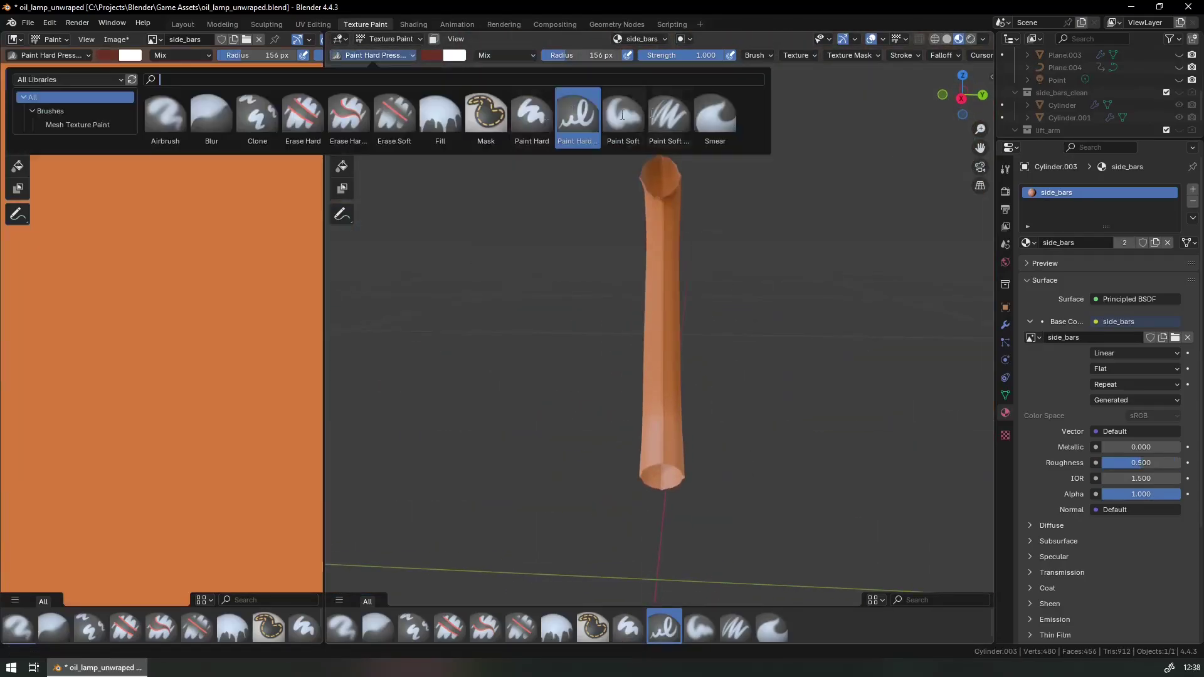
- Shade the side bars with Paint Soft, then add thin highlights with Paint Hard Pressure
click(622, 114)
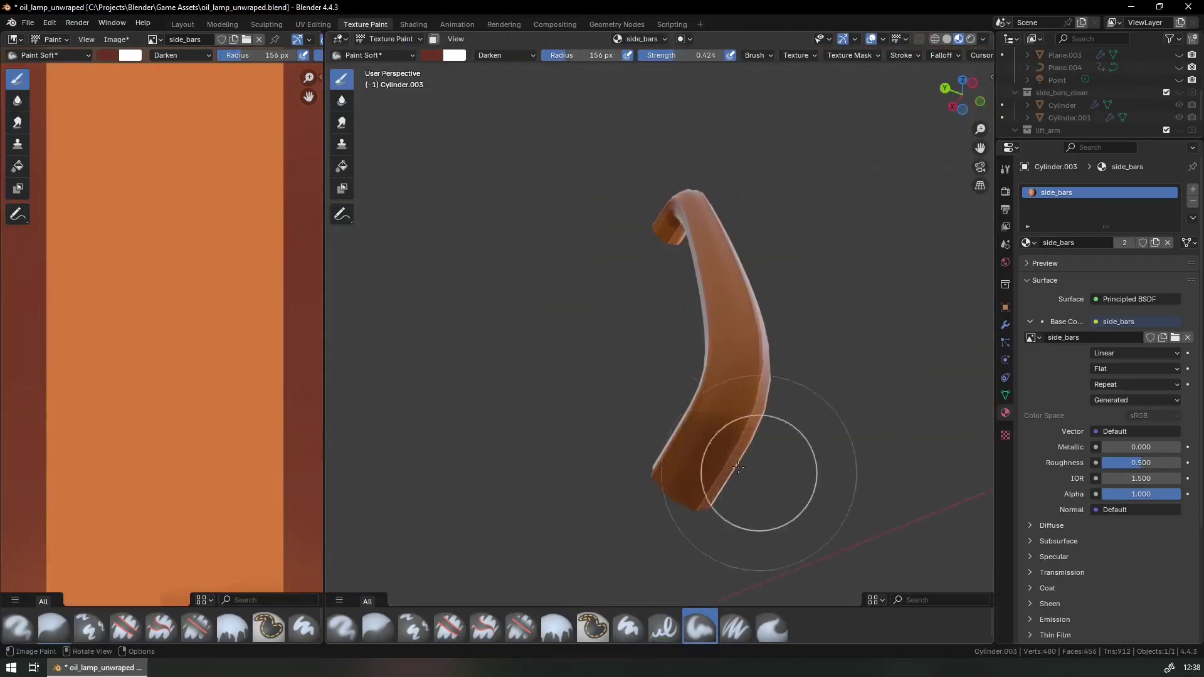
middle_drag(738, 468, 600, 532)
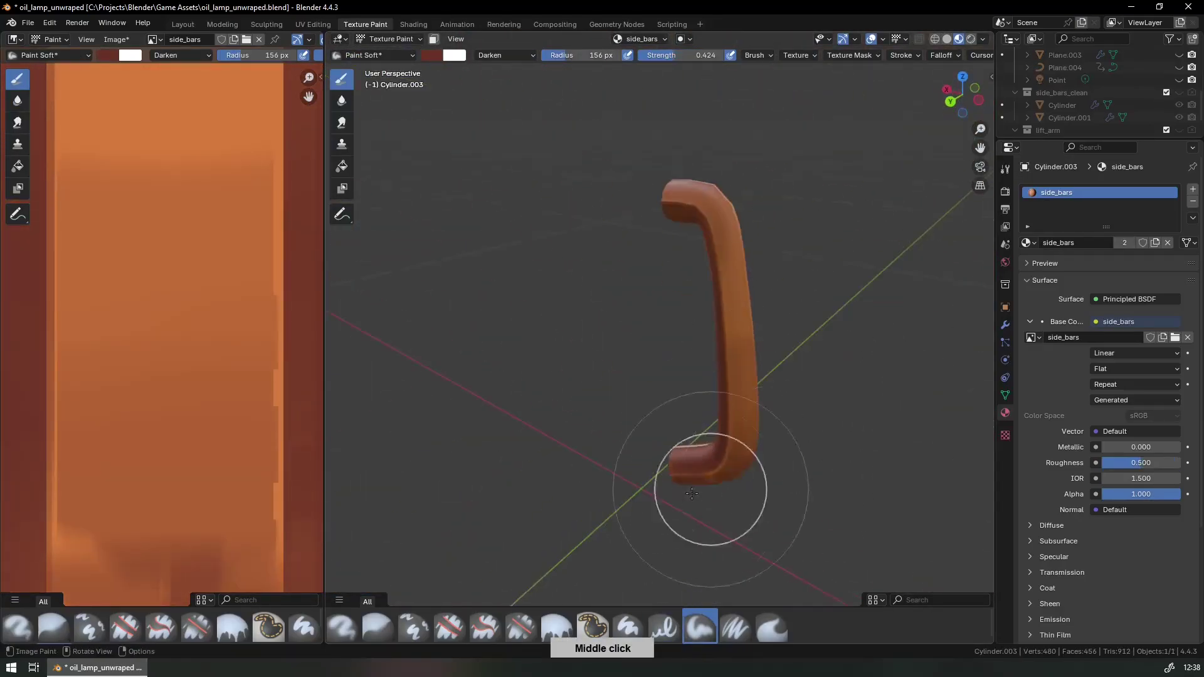
middle_drag(599, 469, 36, 109)
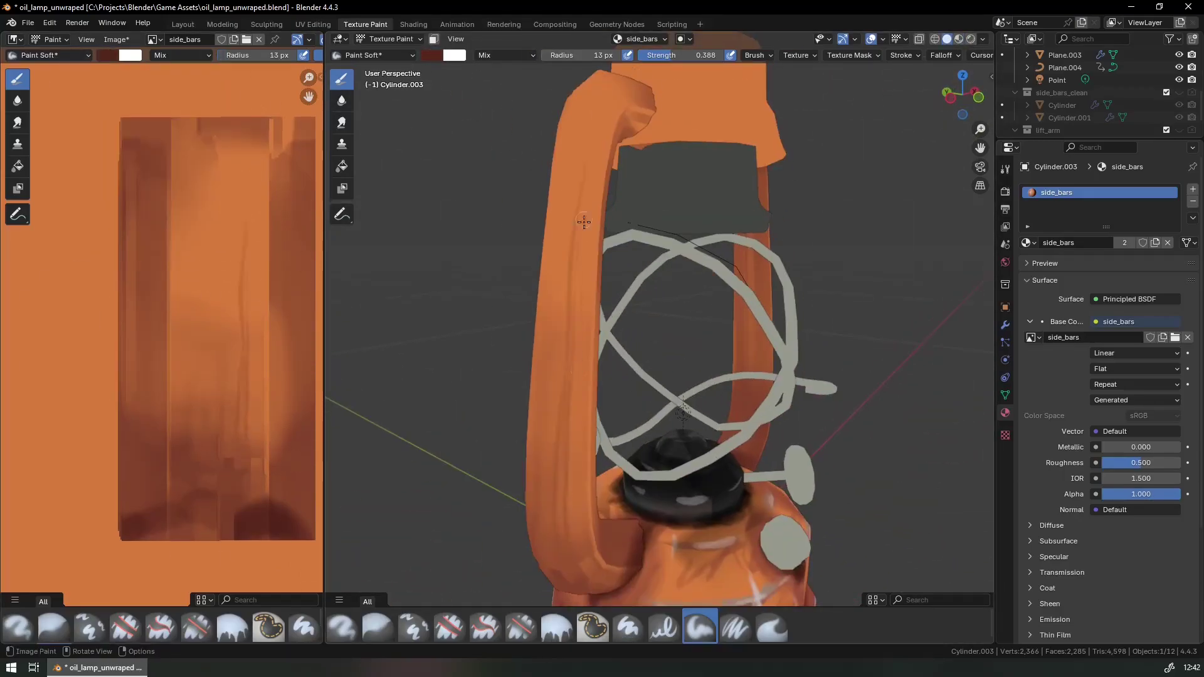
middle_drag(783, 328, 839, 581)
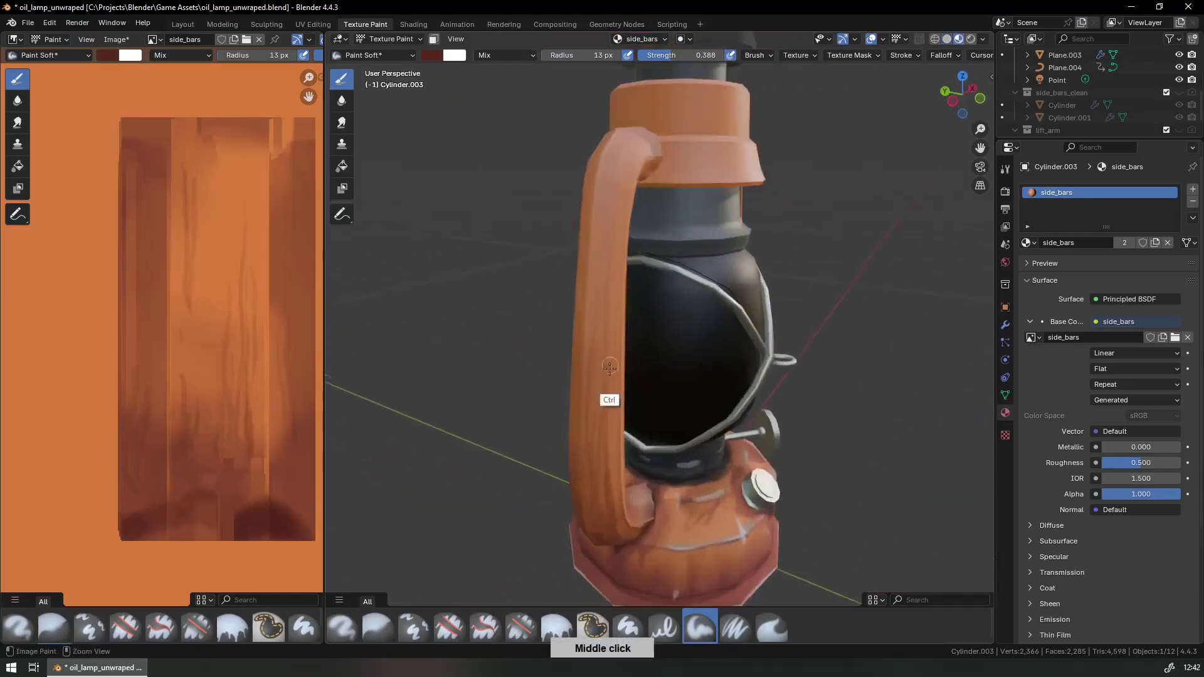
middle_drag(583, 482, 500, 296)
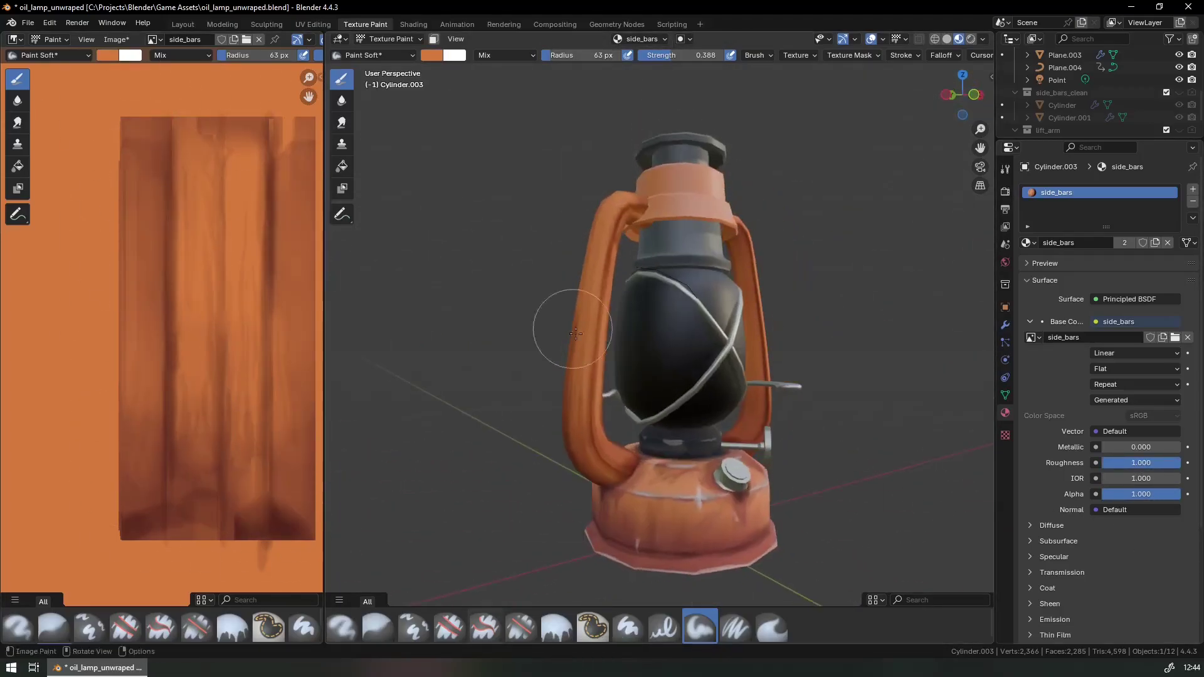
click(664, 627)
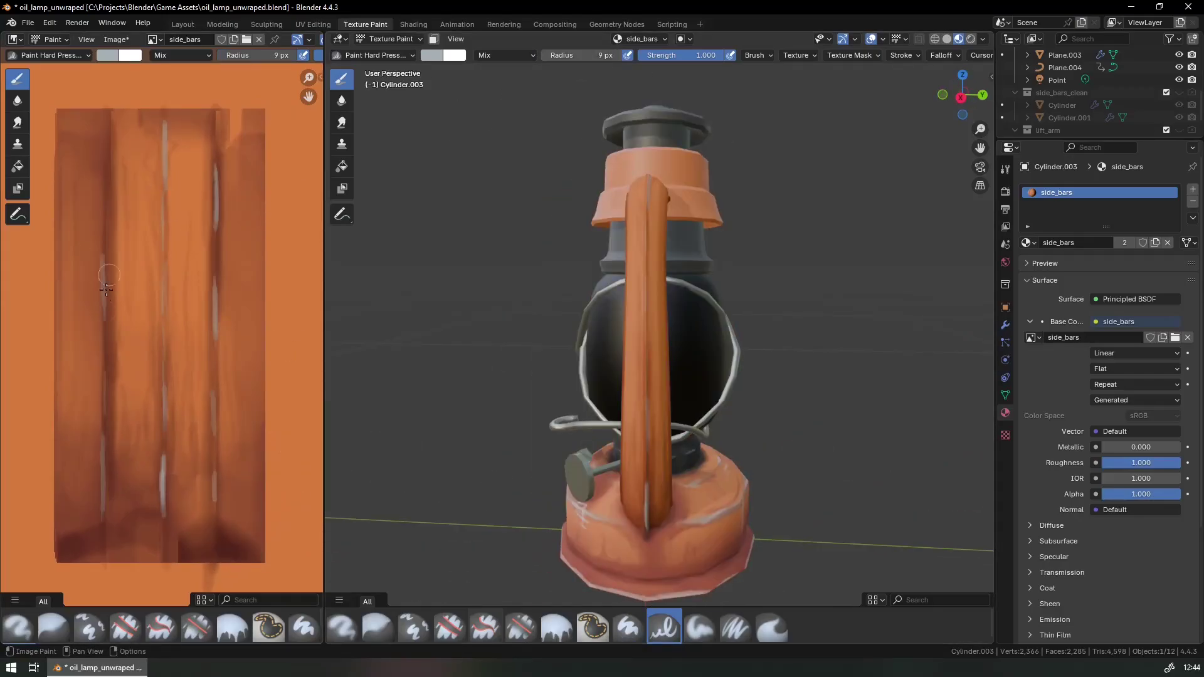
middle_drag(627, 313, 740, 323)
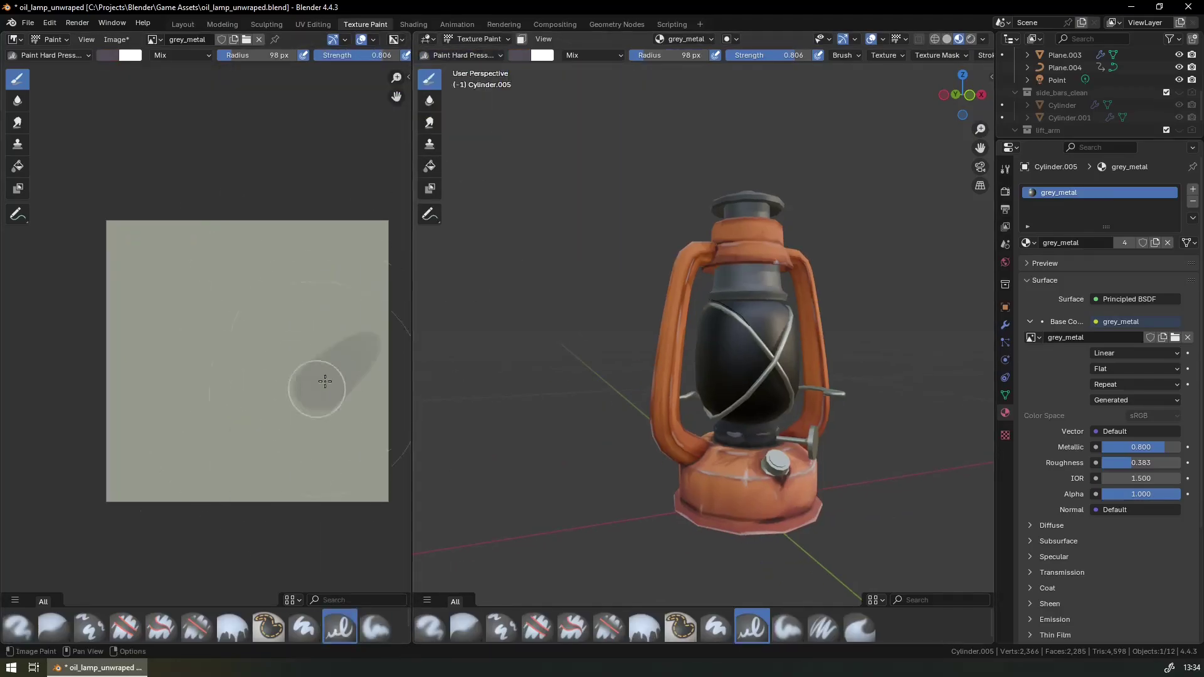
- Paint grey strokes onto the grey_metal texture around the lamp
drag(322, 385, 400, 418)
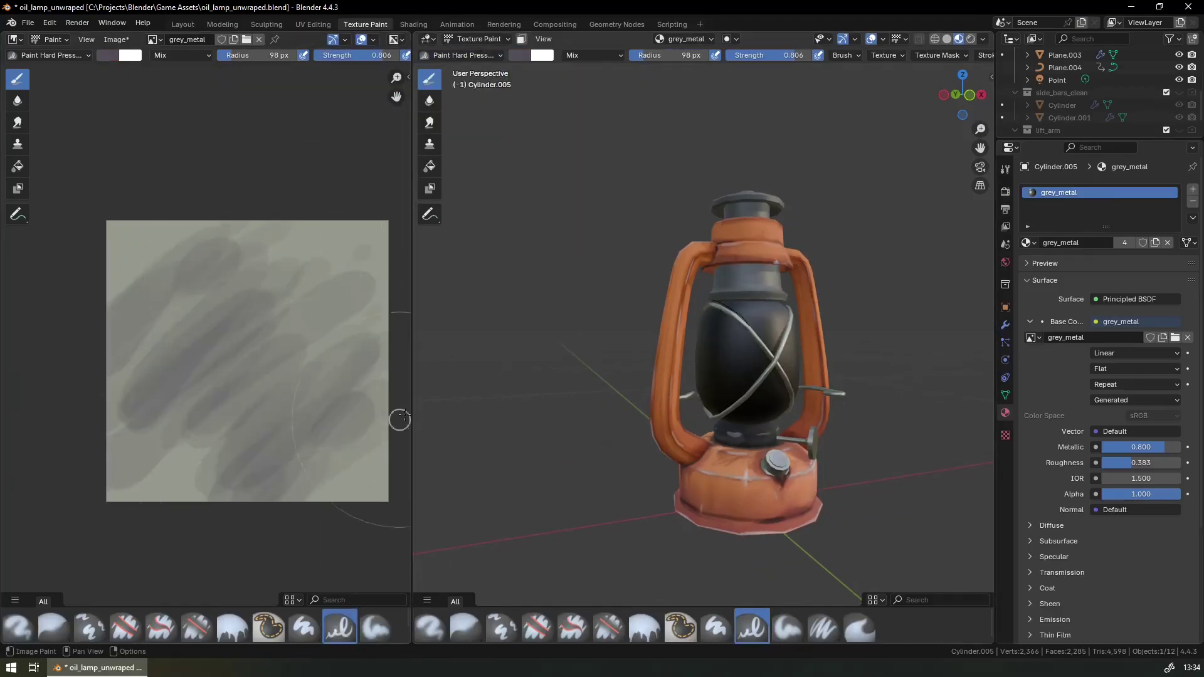
scroll(752, 376, up, 5)
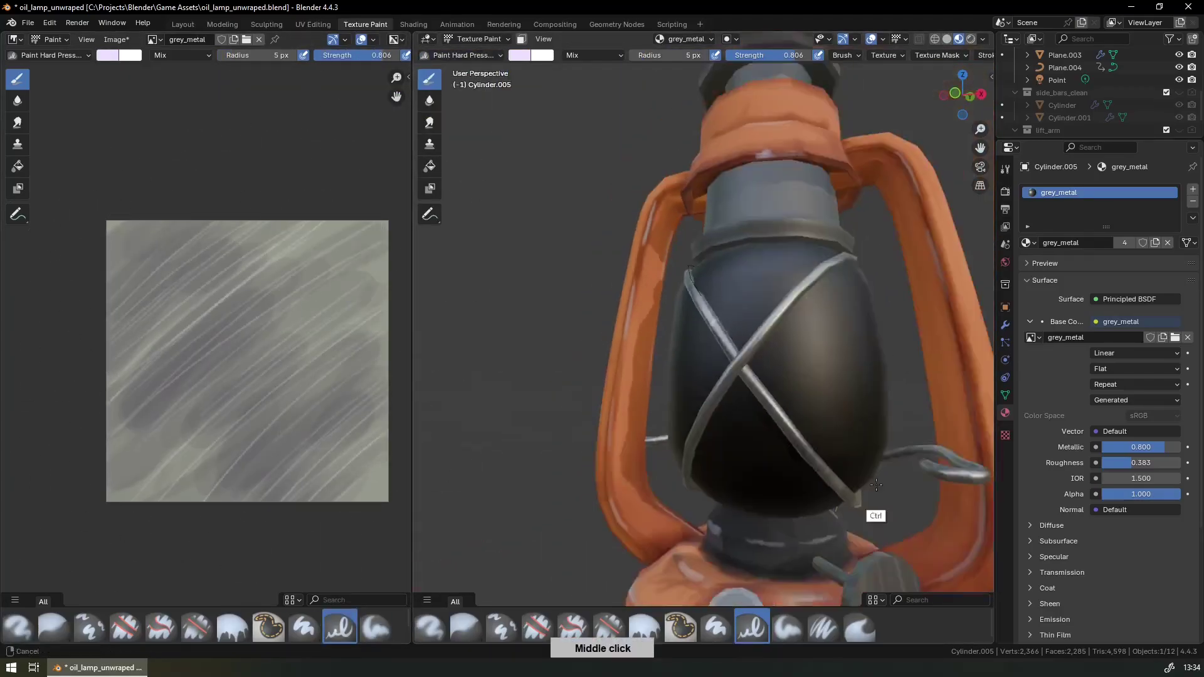
middle_drag(874, 510, 665, 540)
middle_drag(686, 487, 819, 526)
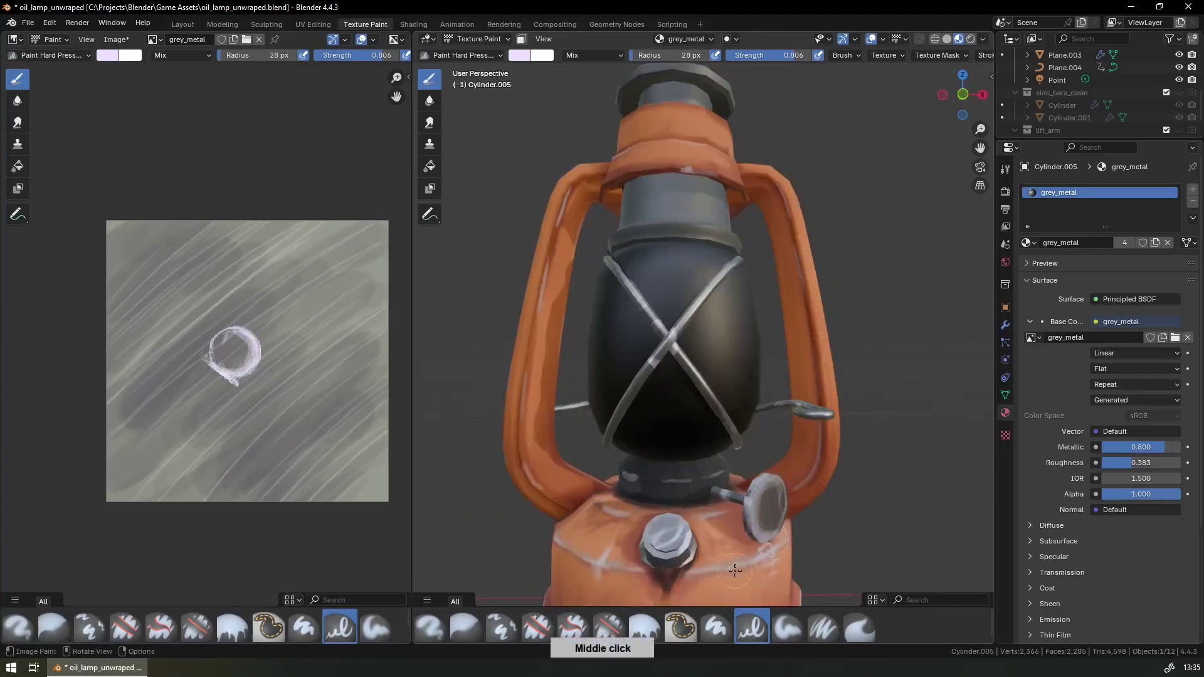
mouse_move(735, 570)
middle_down()
mouse_move(772, 539)
mouse_move(740, 520)
mouse_move(786, 483)
mouse_move(809, 502)
mouse_move(784, 501)
middle_up()
- Select and rescale the X-strap Cylinder.008's UVs in UV Editing
key(ctrl+Page_Up)
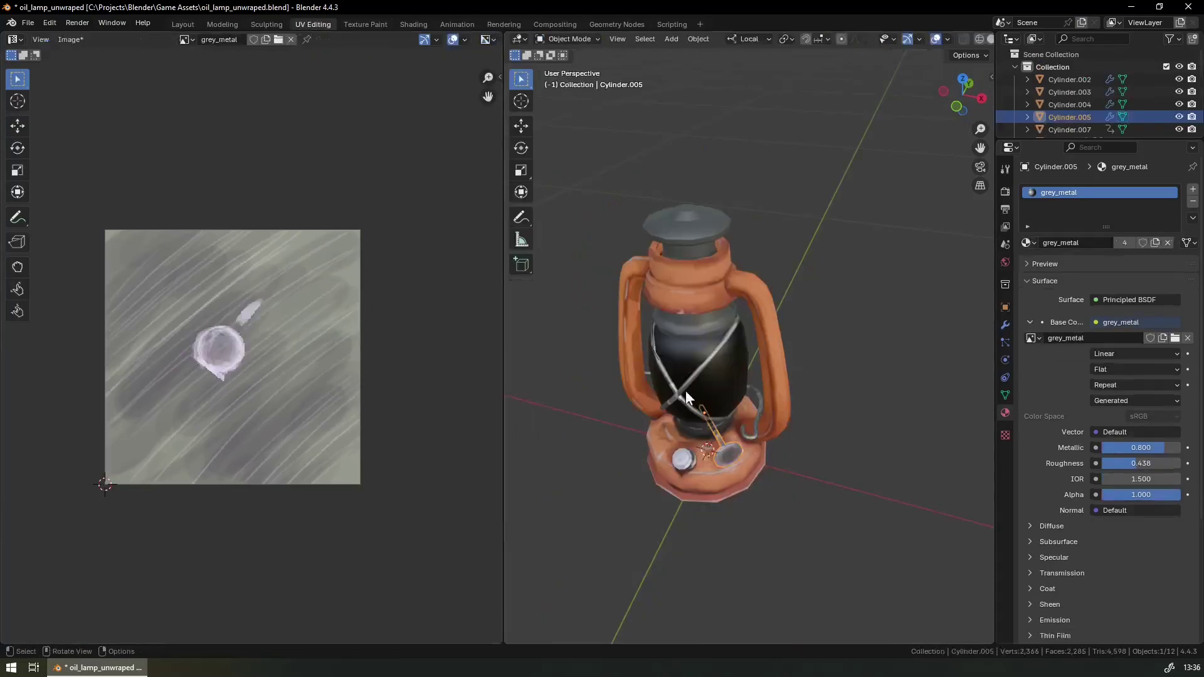
key(Tab)
key(alt+q)
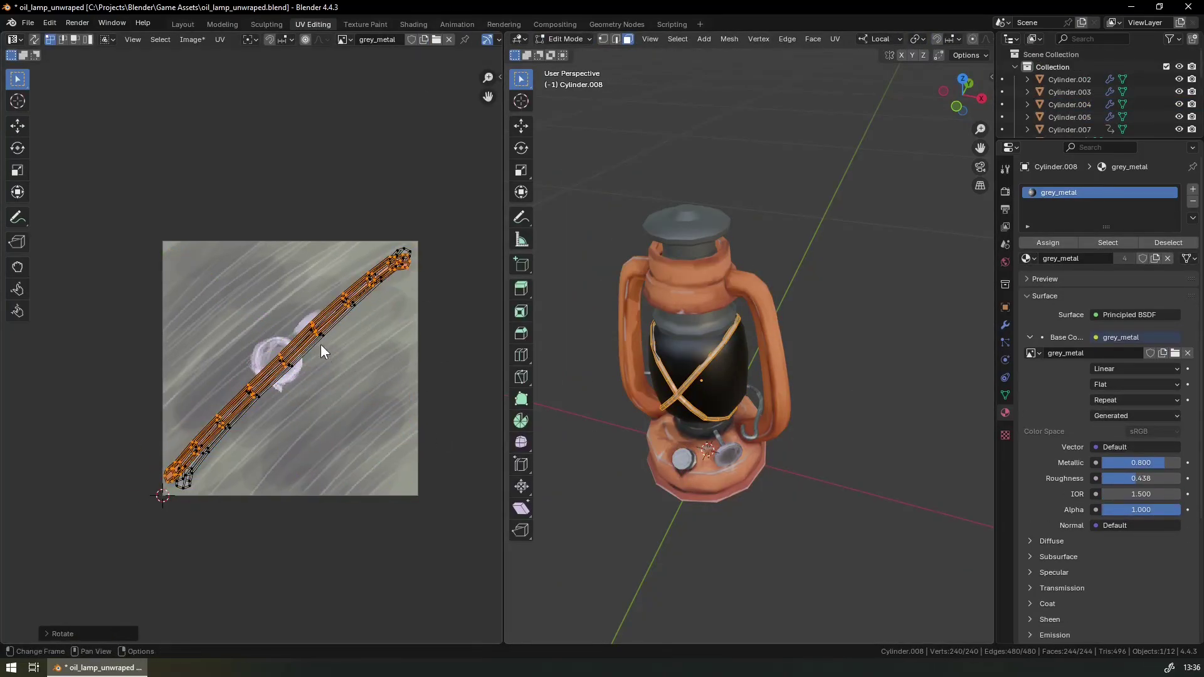
click(339, 372)
scroll(753, 593, up, 5)
- Back in Texture Paint, pick a near-black paint colour (#1E1D20)
key(ctrl+Page_Down)
mouse_move(753, 593)
middle_down()
mouse_move(740, 484)
mouse_move(704, 488)
mouse_move(690, 439)
middle_up()
right_click(577, 150)
middle_drag(577, 151, 614, 163)
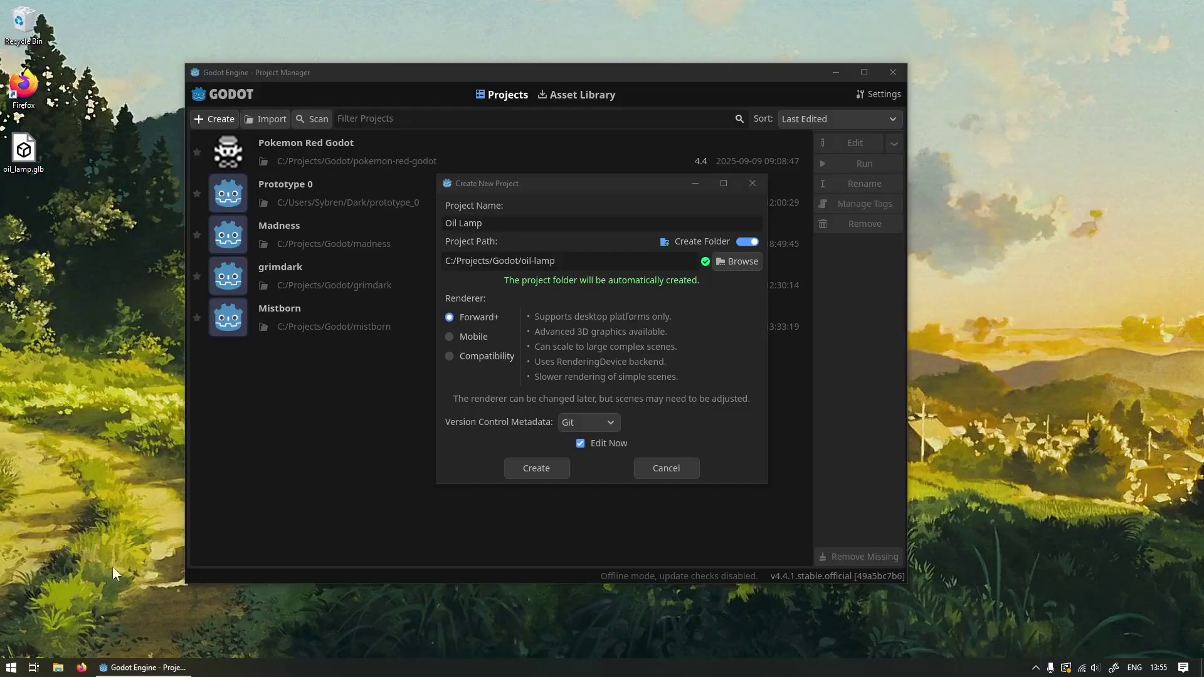
key(Return)
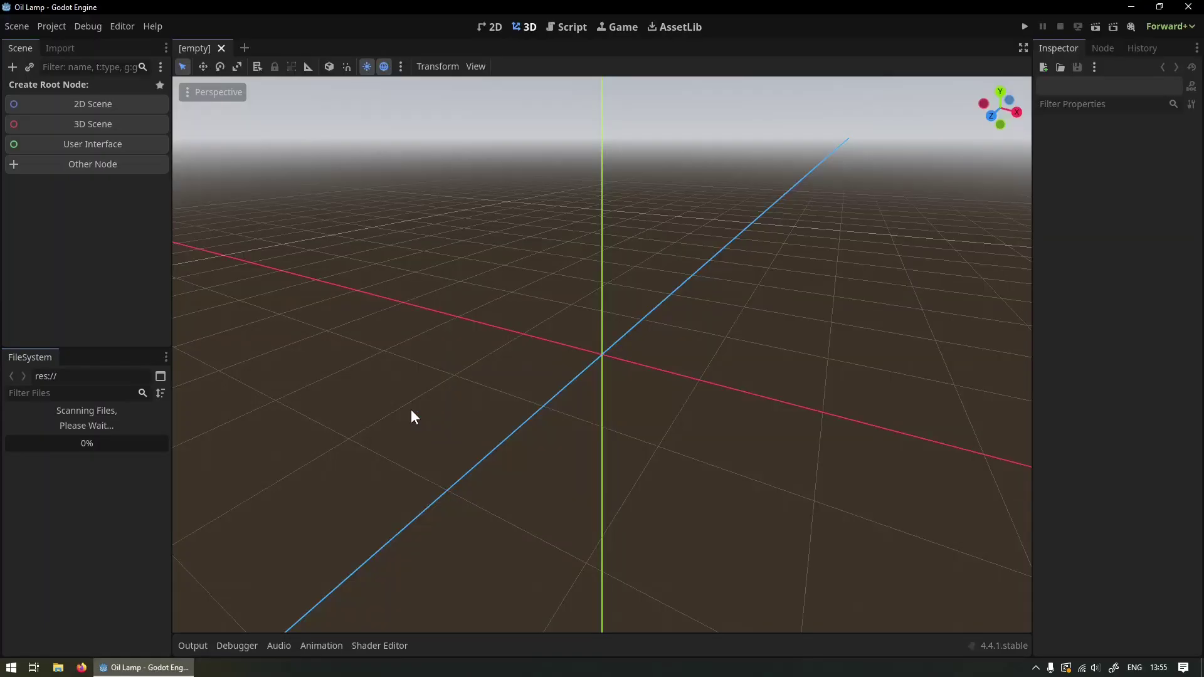
- Make the imported oil lamp's nodes local and editable
double_click(282, 8)
double_click(456, 93)
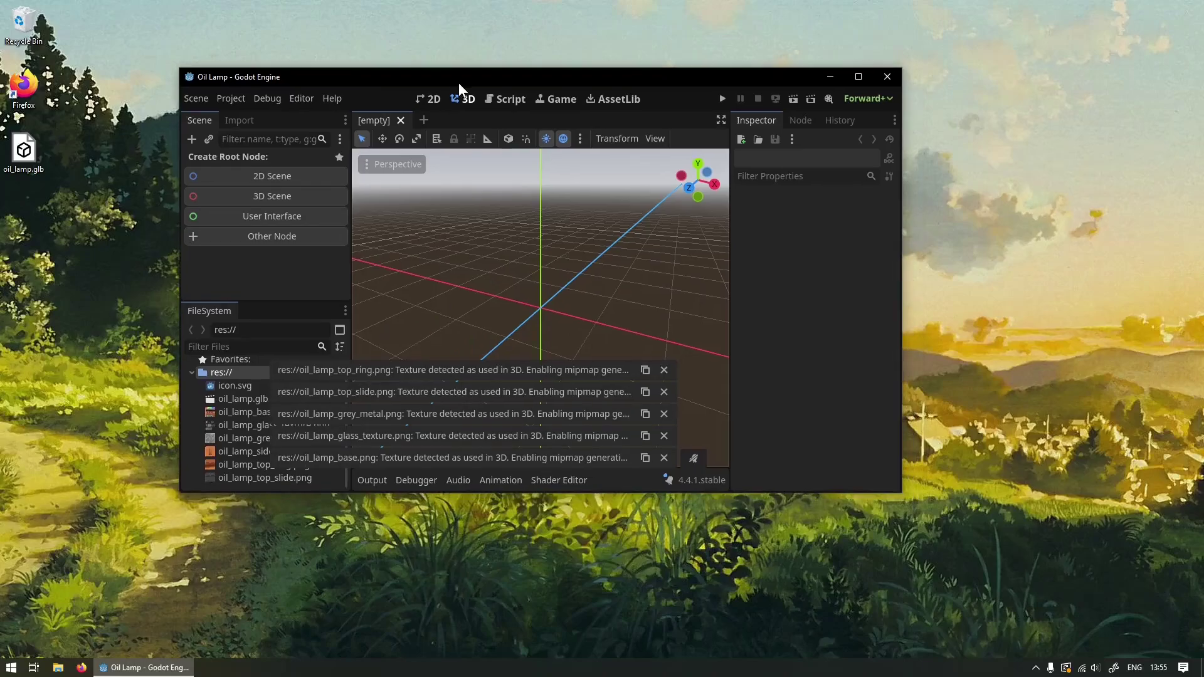
scroll(603, 359, up, 3)
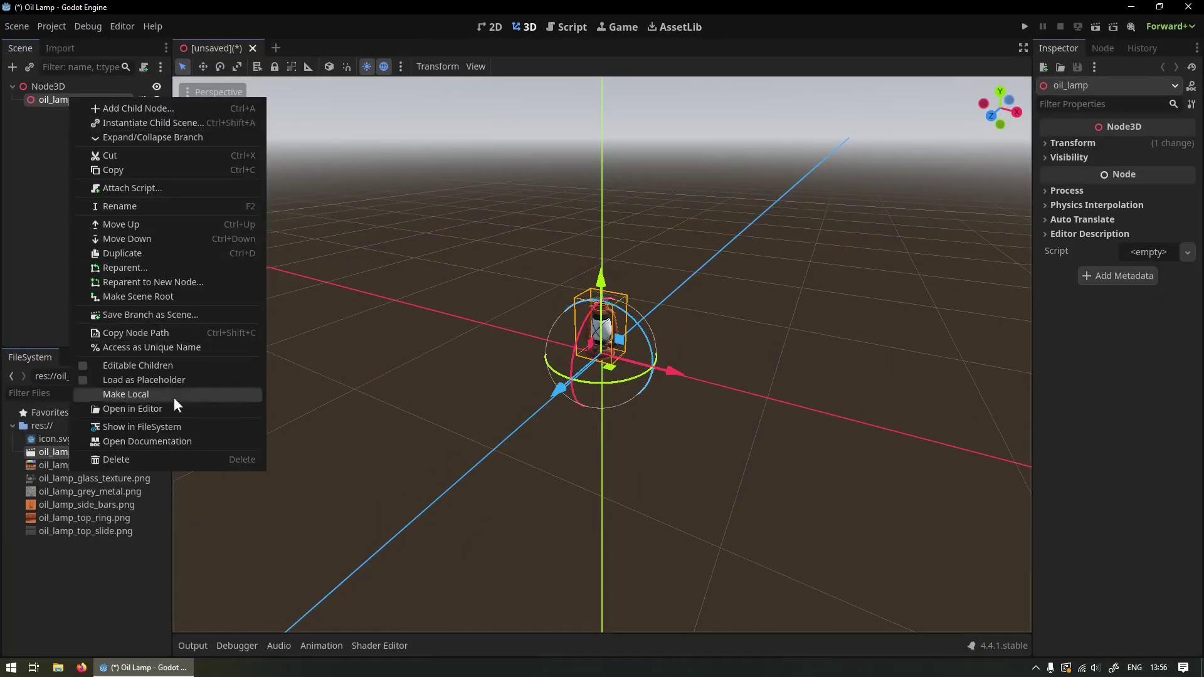
click(174, 396)
- Give the glass mesh Plane_001 a new StandardMaterial3D surface material override
double_click(66, 125)
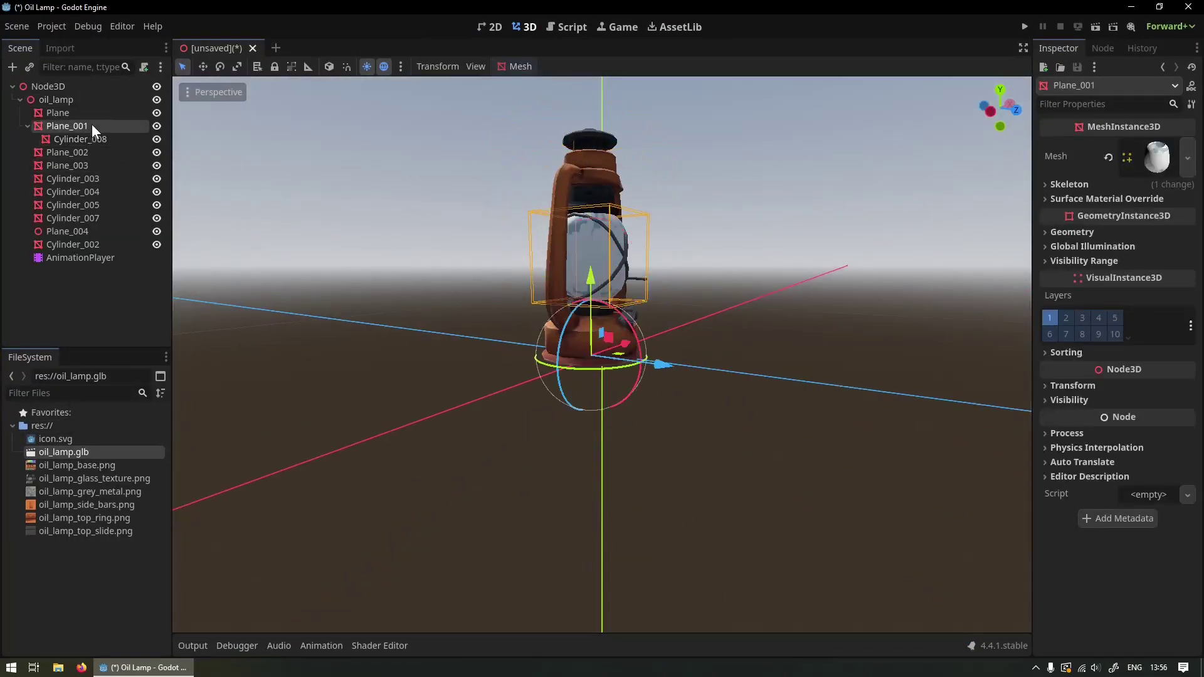
click(1107, 198)
click(1150, 215)
click(1135, 235)
click(1154, 226)
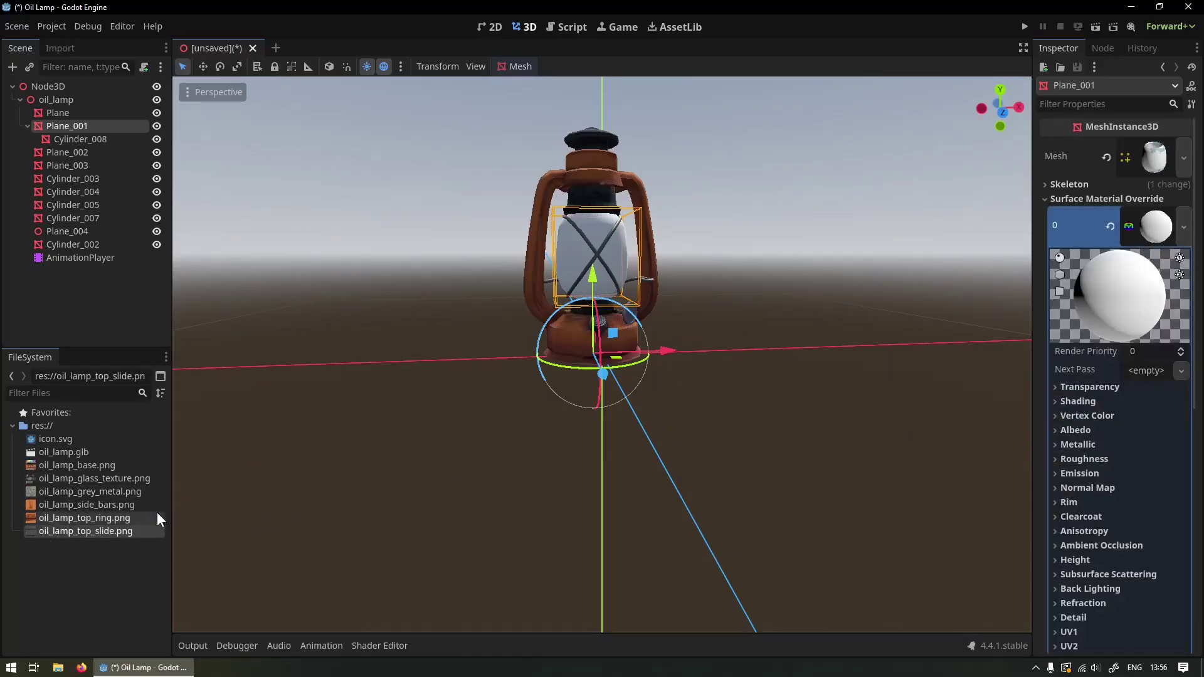
- Quick Load the glass texture into the glass material's Albedo
click(148, 480)
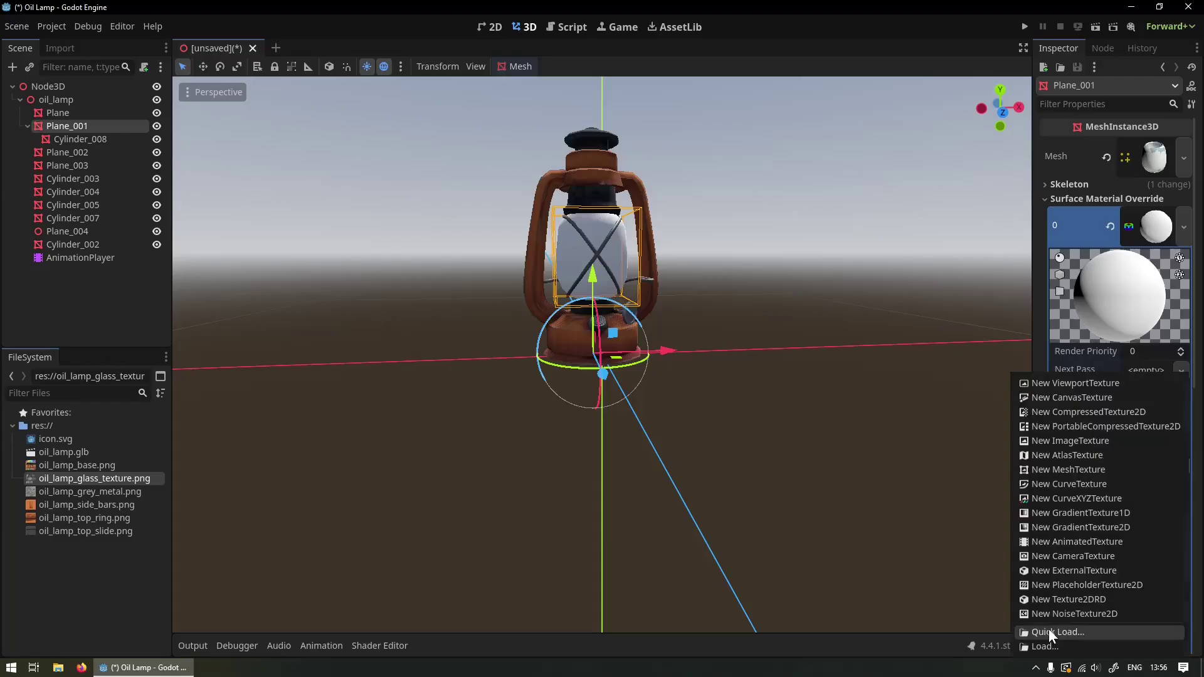
click(1048, 631)
double_click(630, 205)
click(81, 128)
click(87, 138)
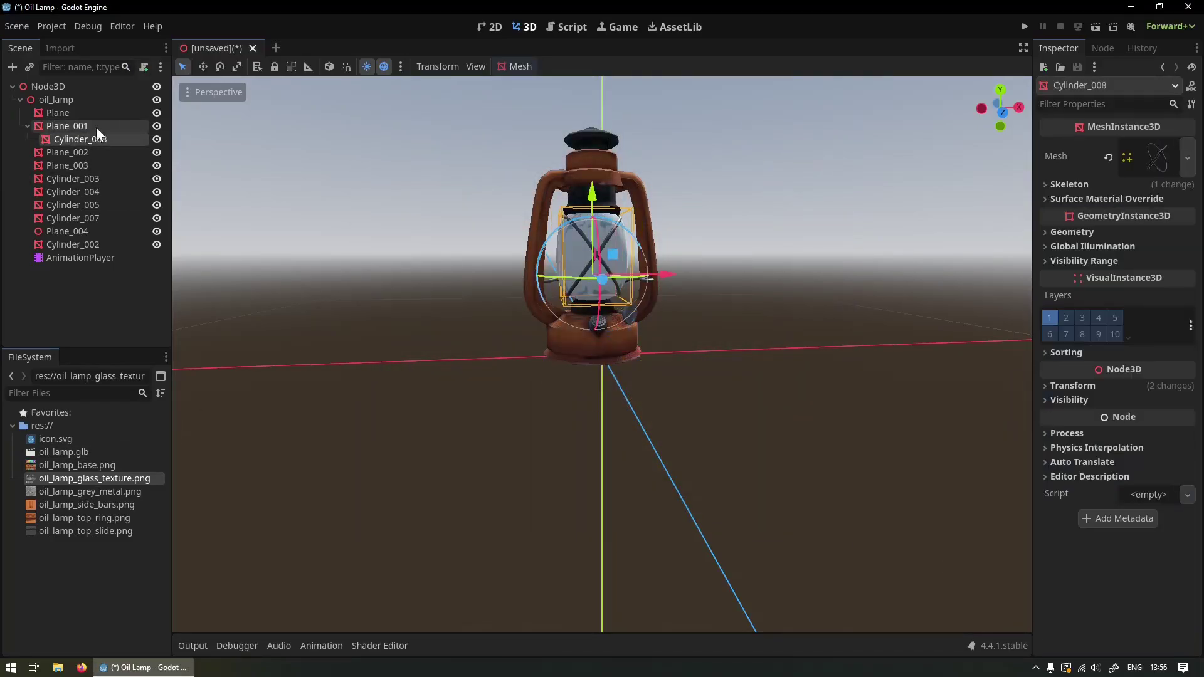
click(96, 127)
- Set the glass material's transparency to Alpha, after briefly trying Alpha Hash
click(1153, 438)
scroll(593, 309, up, 5)
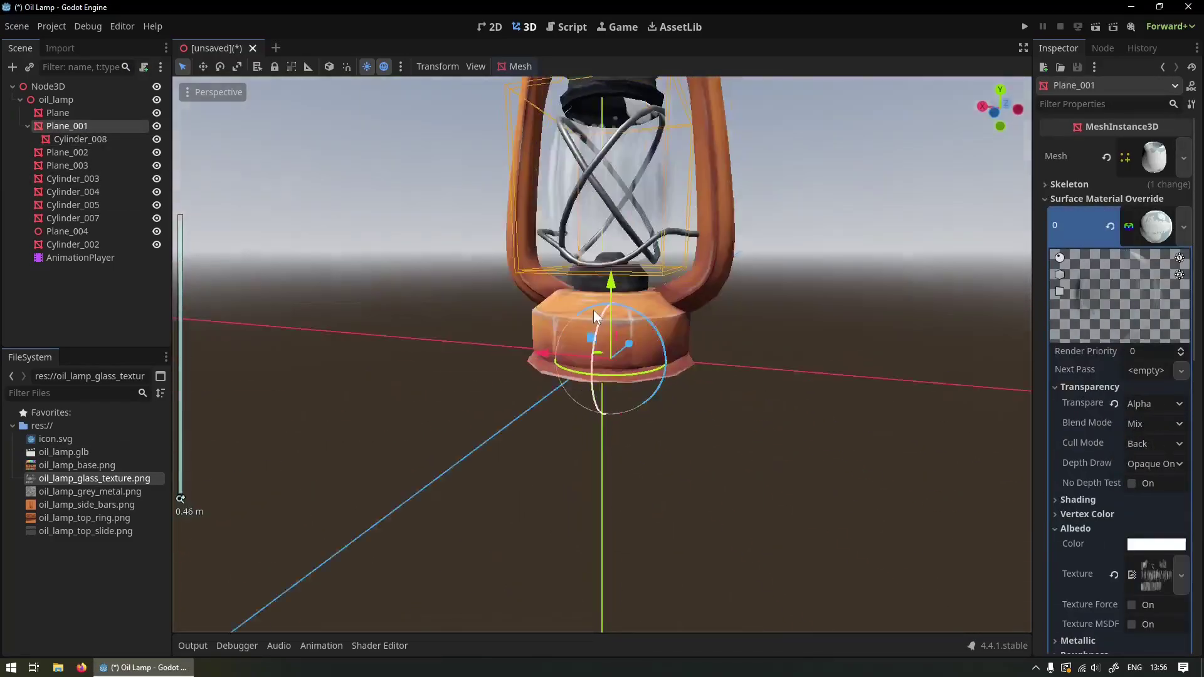
mouse_move(593, 310)
middle_down()
mouse_move(768, 338)
mouse_move(363, 288)
mouse_move(1157, 385)
middle_up()
scroll(364, 288, down, 5)
scroll(364, 288, up, 3)
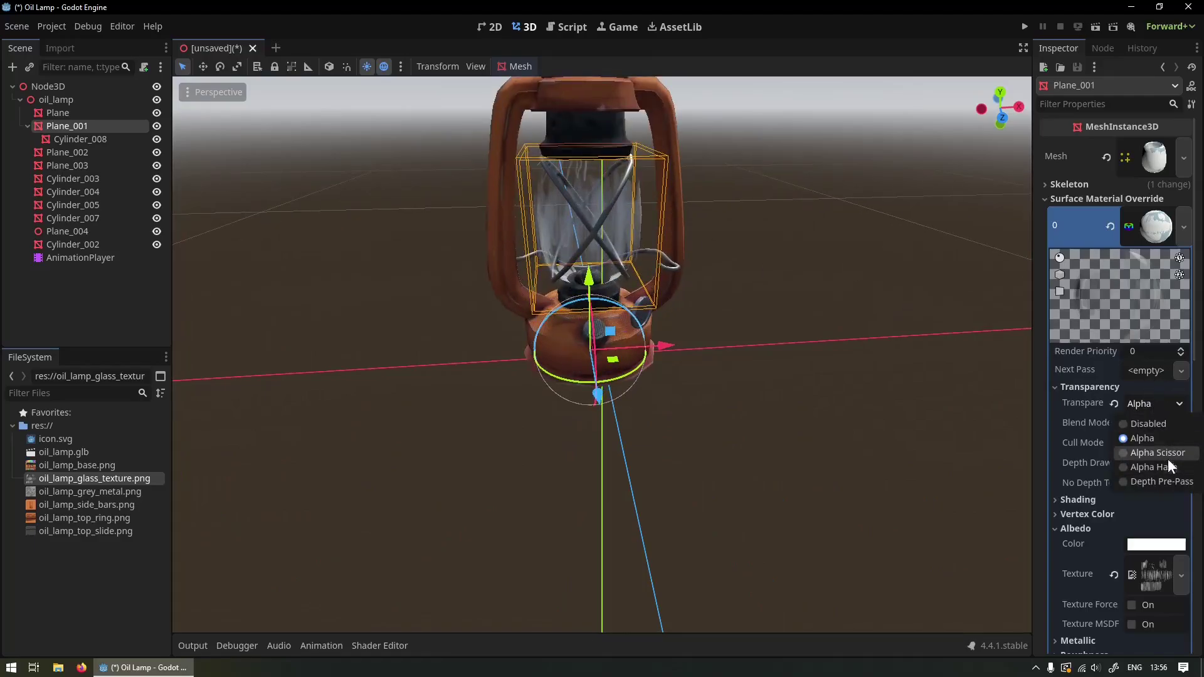
click(1167, 464)
click(1154, 403)
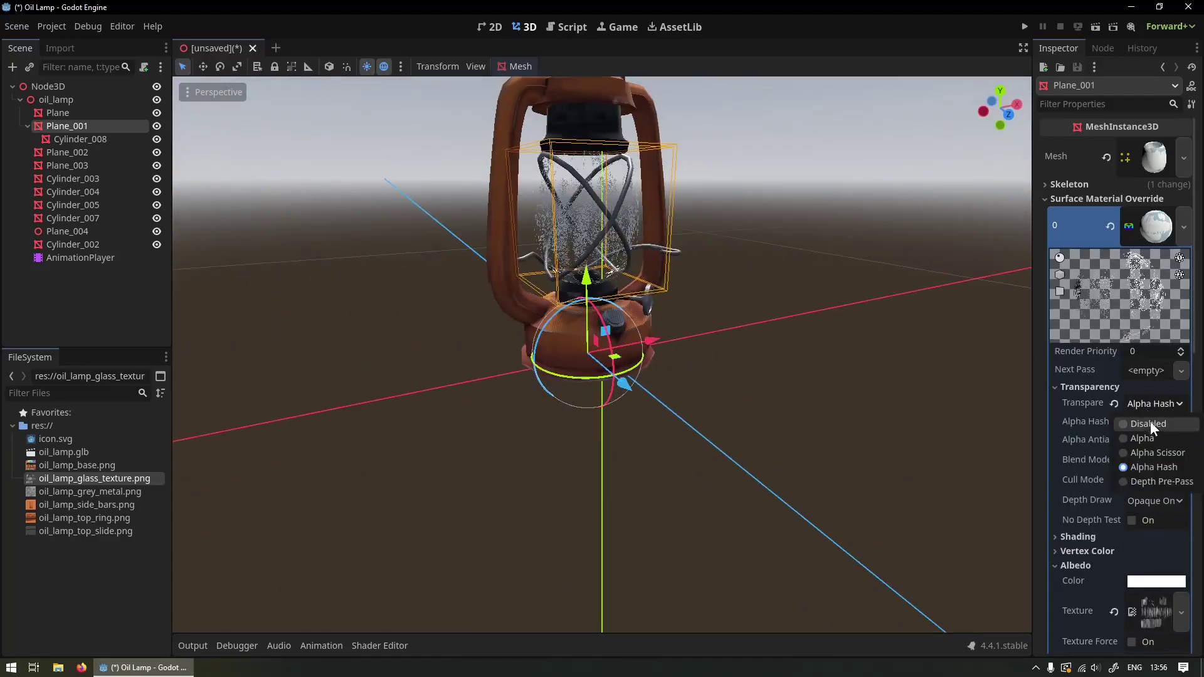
click(1142, 437)
middle_drag(753, 377, 457, 336)
scroll(457, 336, up, 2)
middle_drag(1022, 462, 783, 427)
- Switch the glass material to cull front faces and inspect the glass
click(1154, 443)
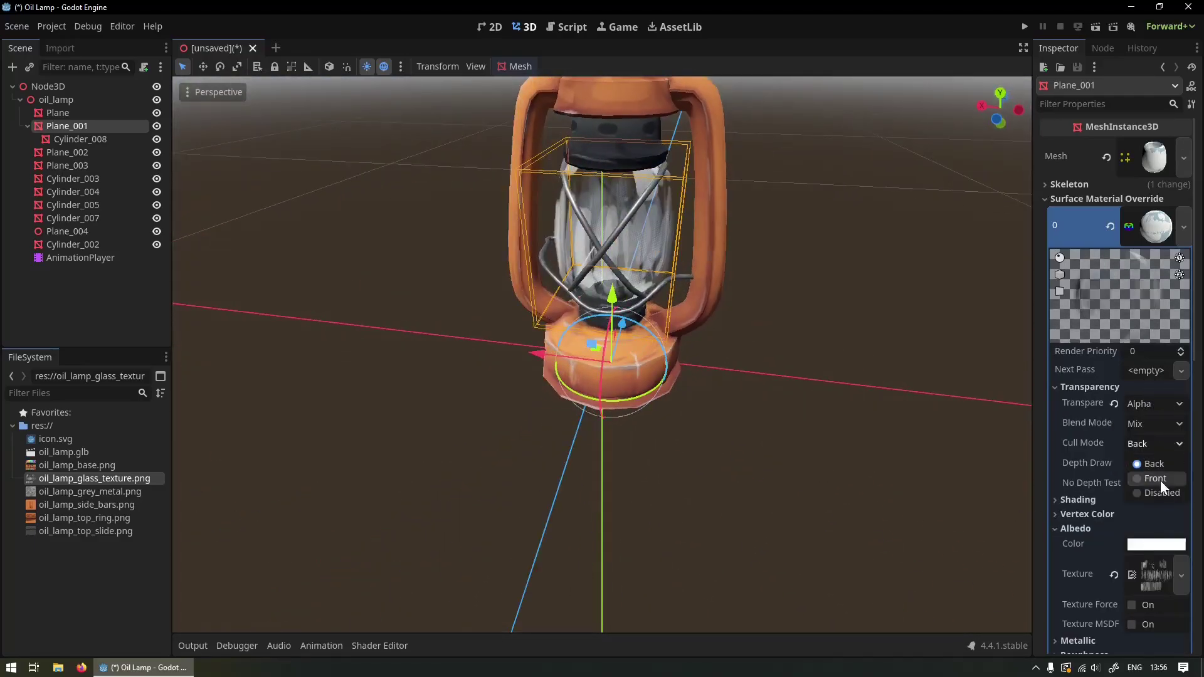
click(1160, 493)
middle_drag(519, 445, 884, 449)
click(1141, 404)
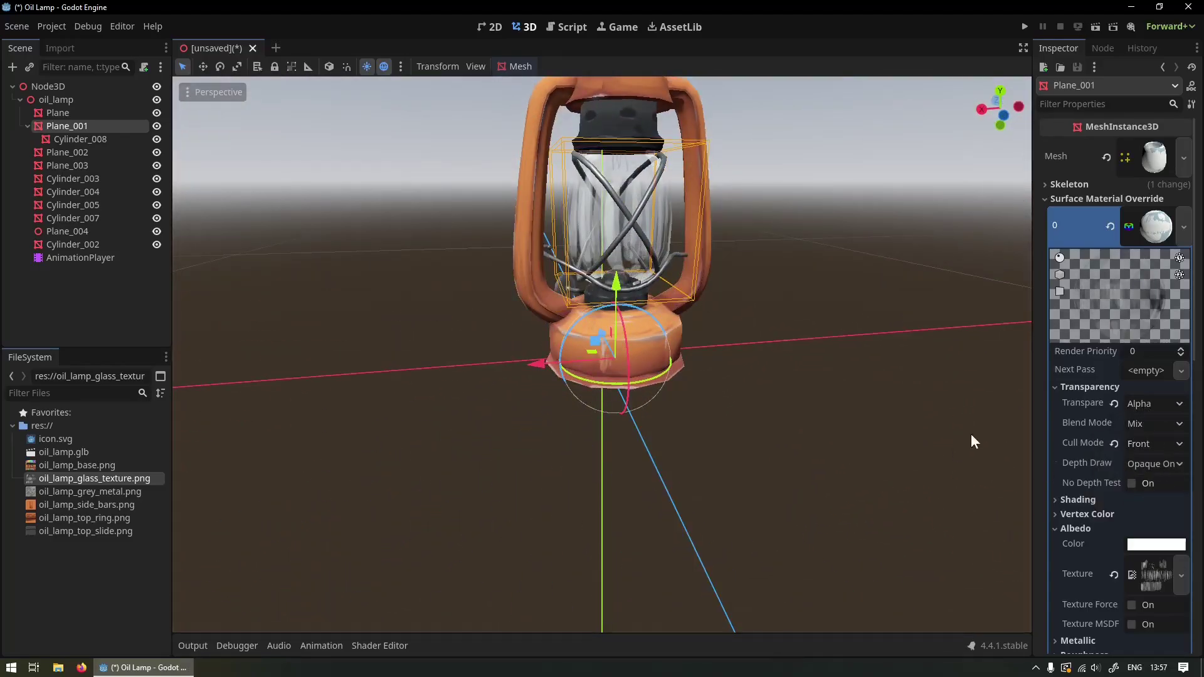
mouse_move(971, 435)
middle_down()
mouse_move(886, 451)
mouse_move(954, 450)
middle_up()
middle_drag(567, 439, 234, 452)
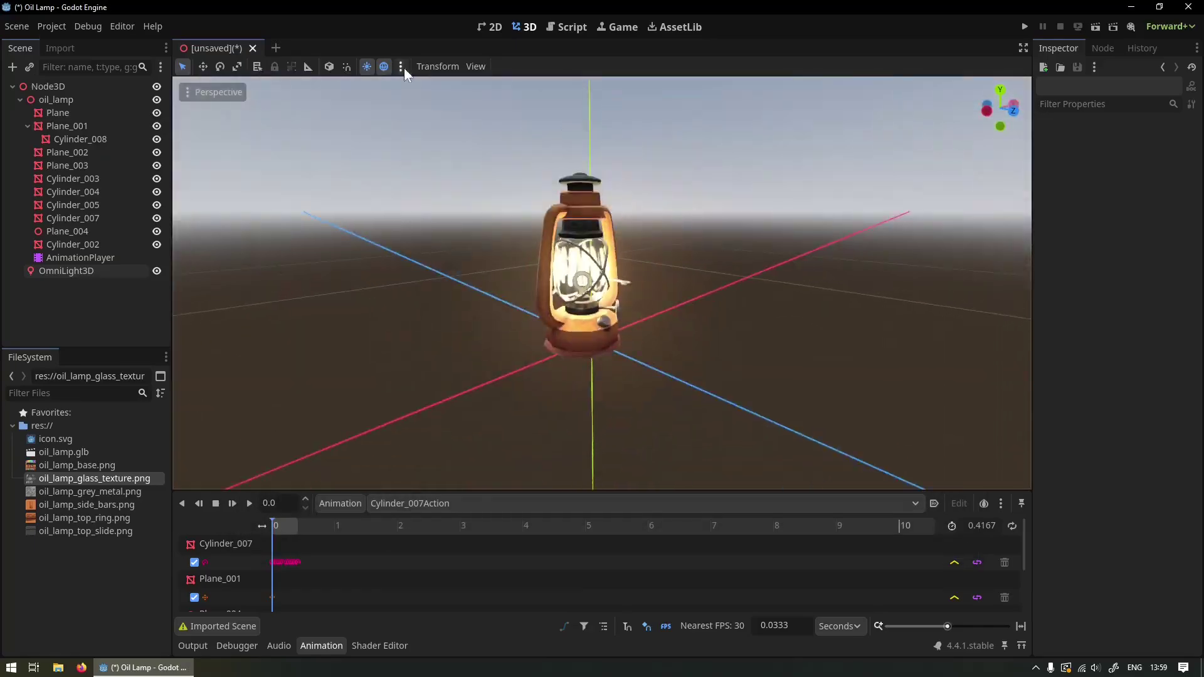
- Close the Project Settings window
shift+click(384, 66)
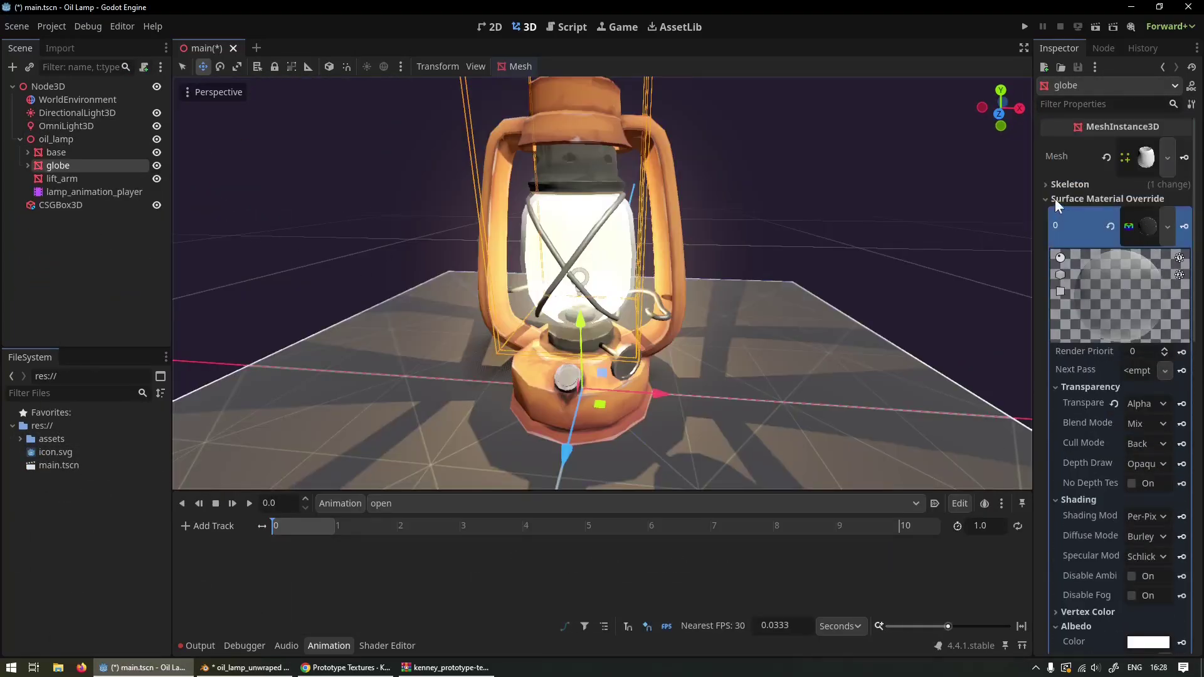
- Key the globe position and lift arm rotation, swinging the arm back about 39 degrees
click(1184, 400)
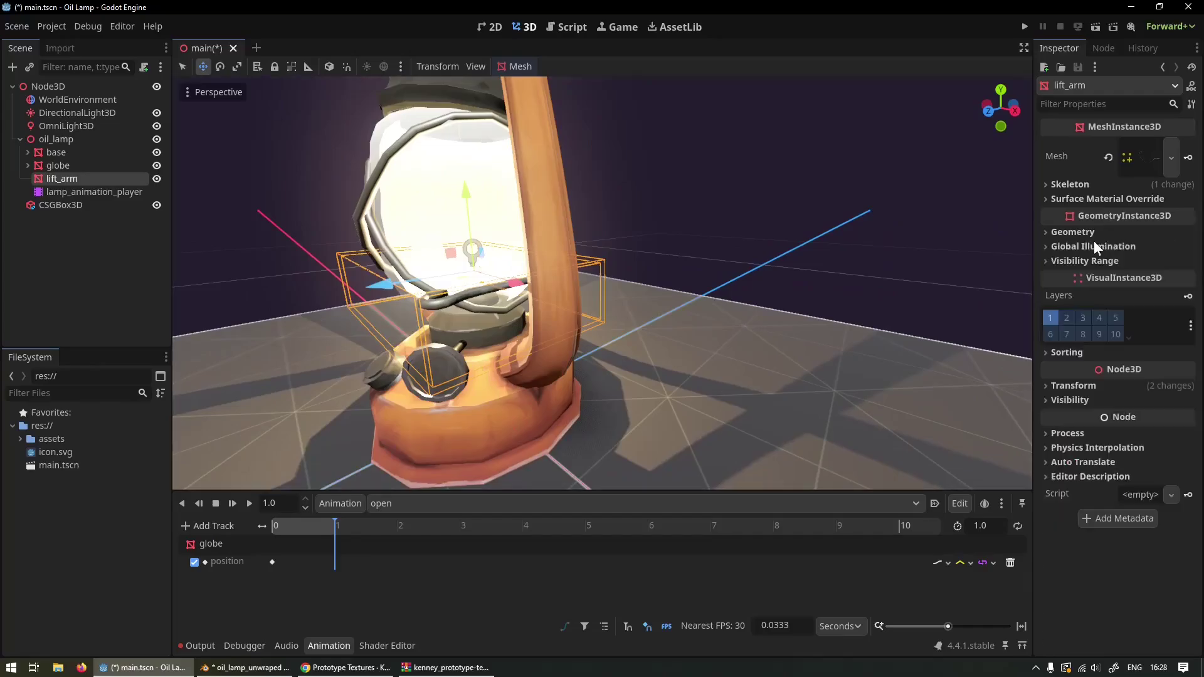
click(1185, 435)
key(Return)
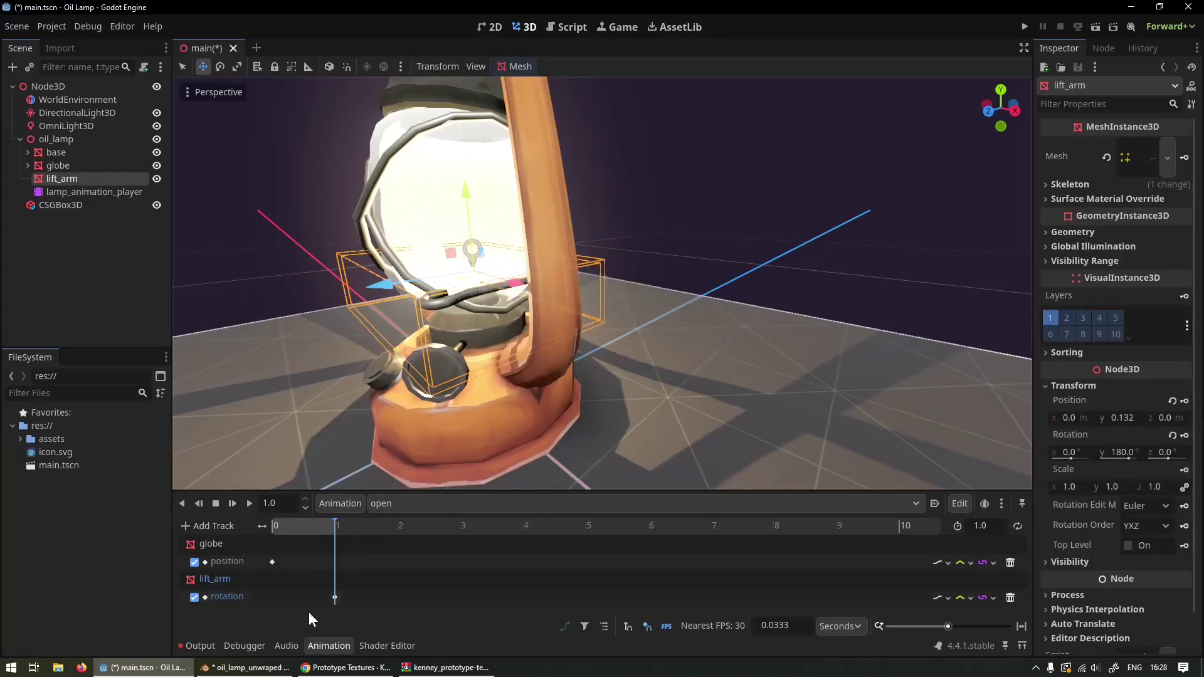
drag(336, 597, 274, 598)
key(e)
drag(449, 313, 424, 258)
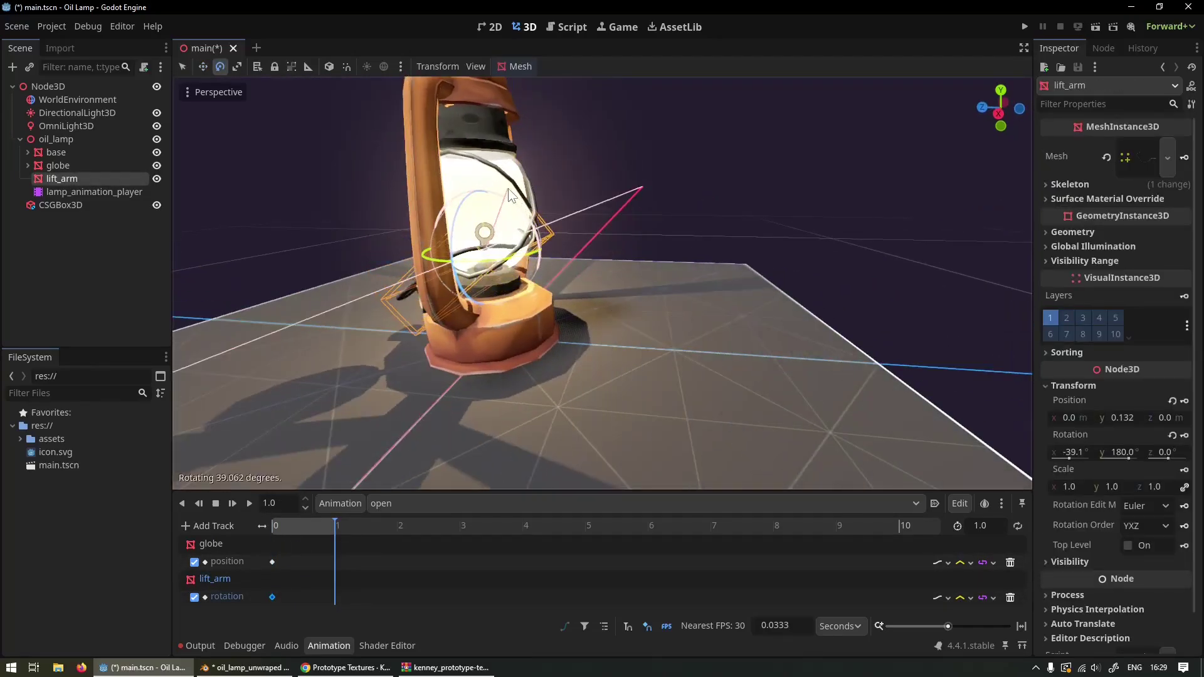
middle_drag(512, 195, 566, 215)
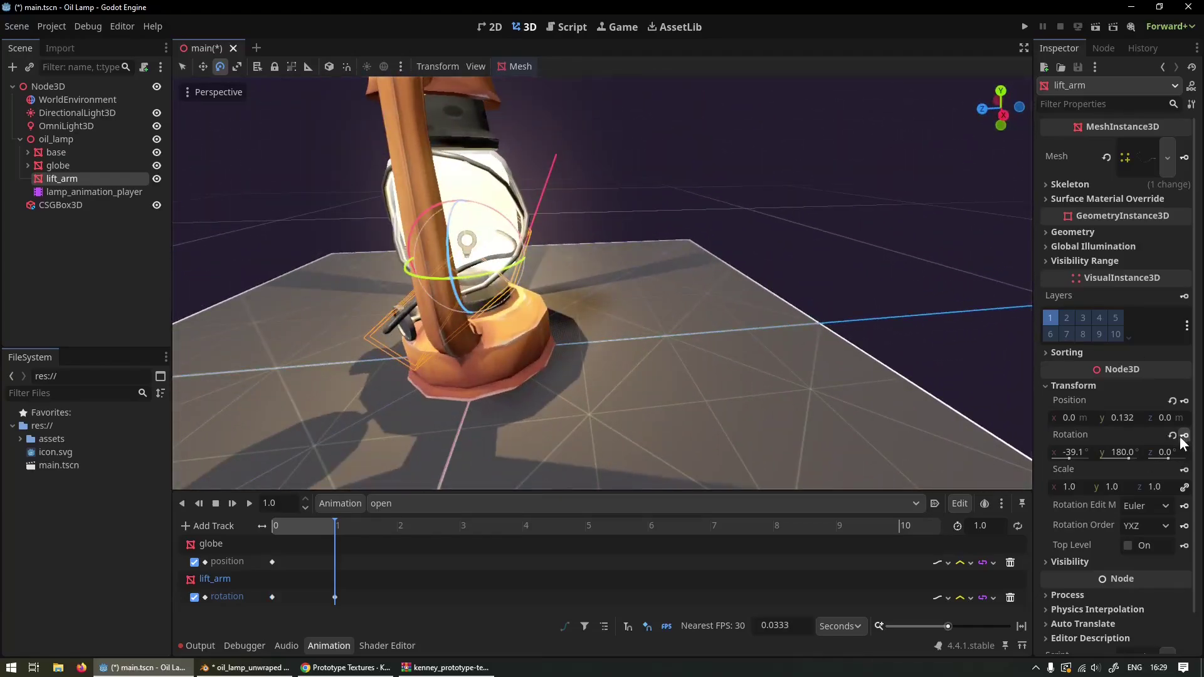
- Raise the glass globe at the 1-second key and preview the lifting motion
click(89, 166)
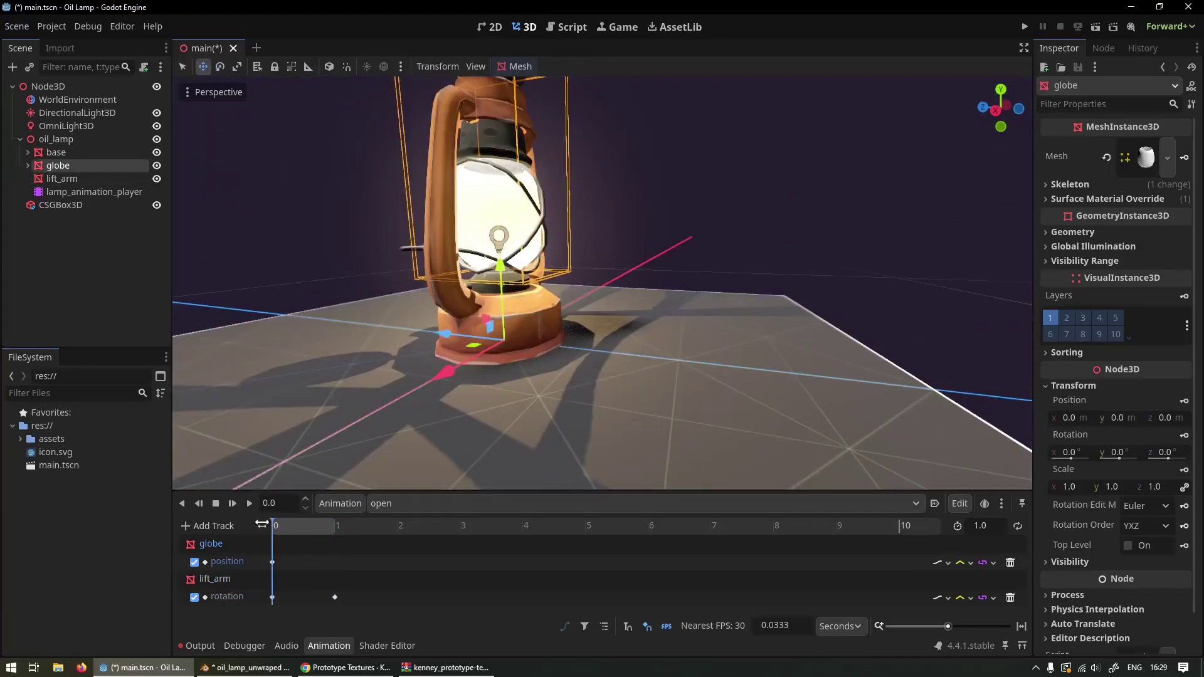
click(272, 562)
click(336, 525)
click(58, 165)
scroll(602, 283, up, 10)
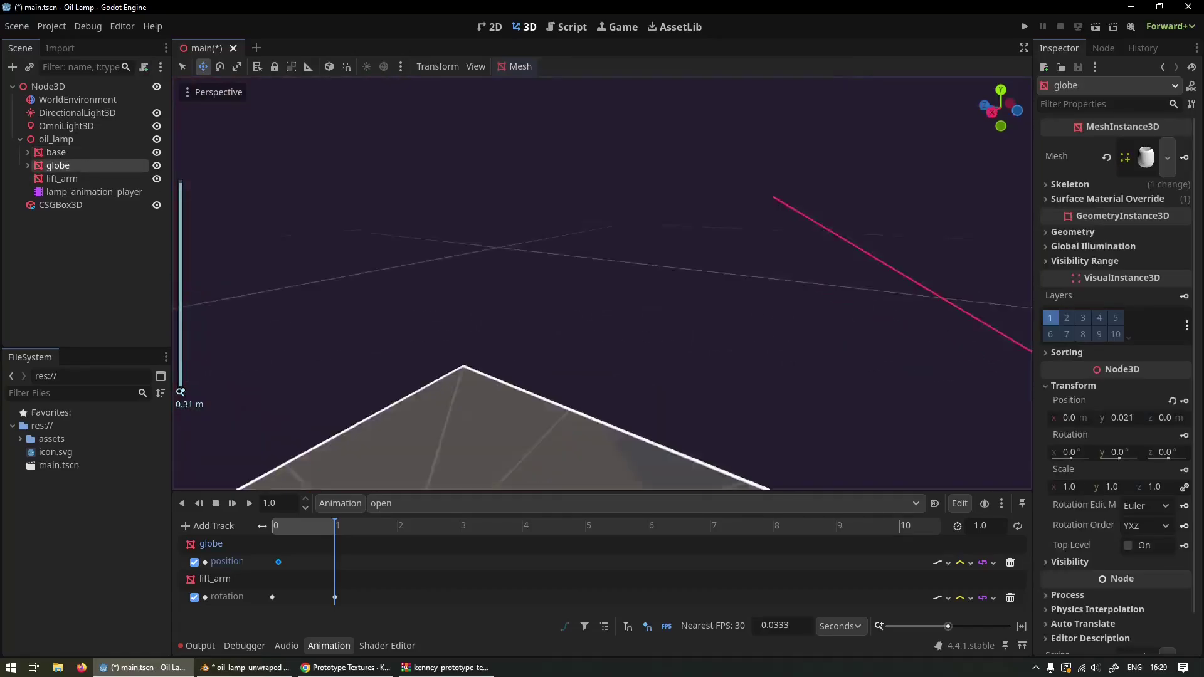
scroll(602, 282, down, 8)
middle_drag(564, 282, 583, 313)
drag(581, 347, 581, 333)
key(KP_1)
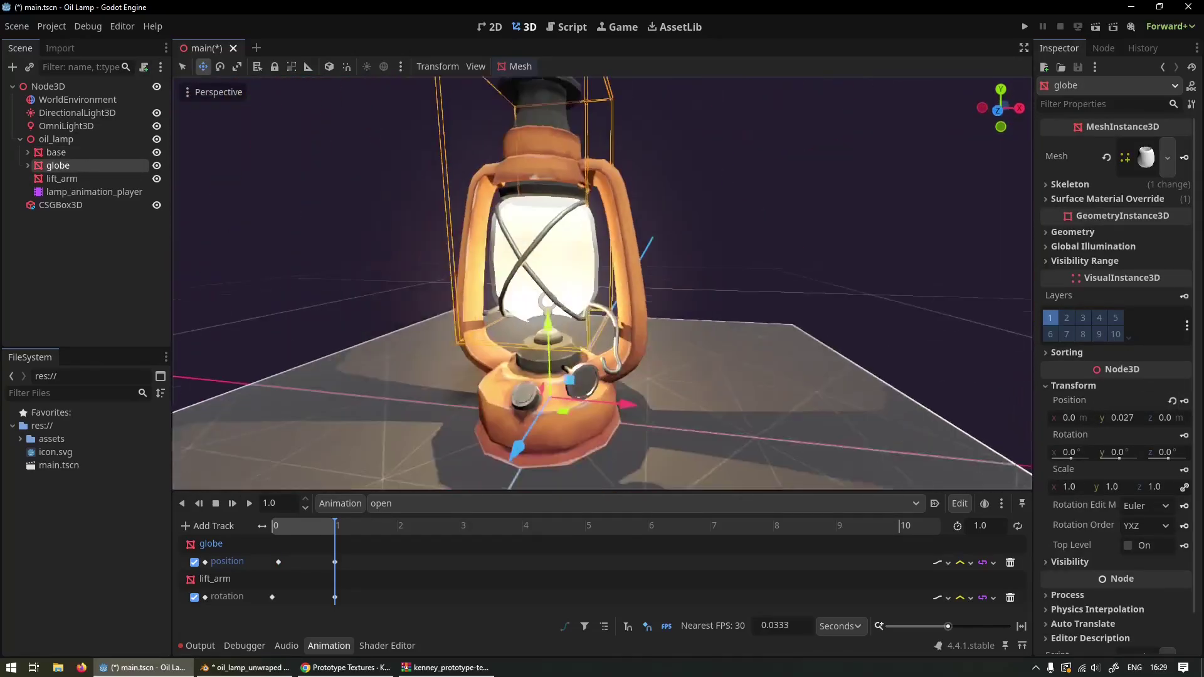
click(269, 529)
mouse_move(267, 530)
mouse_down()
mouse_move(299, 533)
mouse_move(271, 545)
mouse_up()
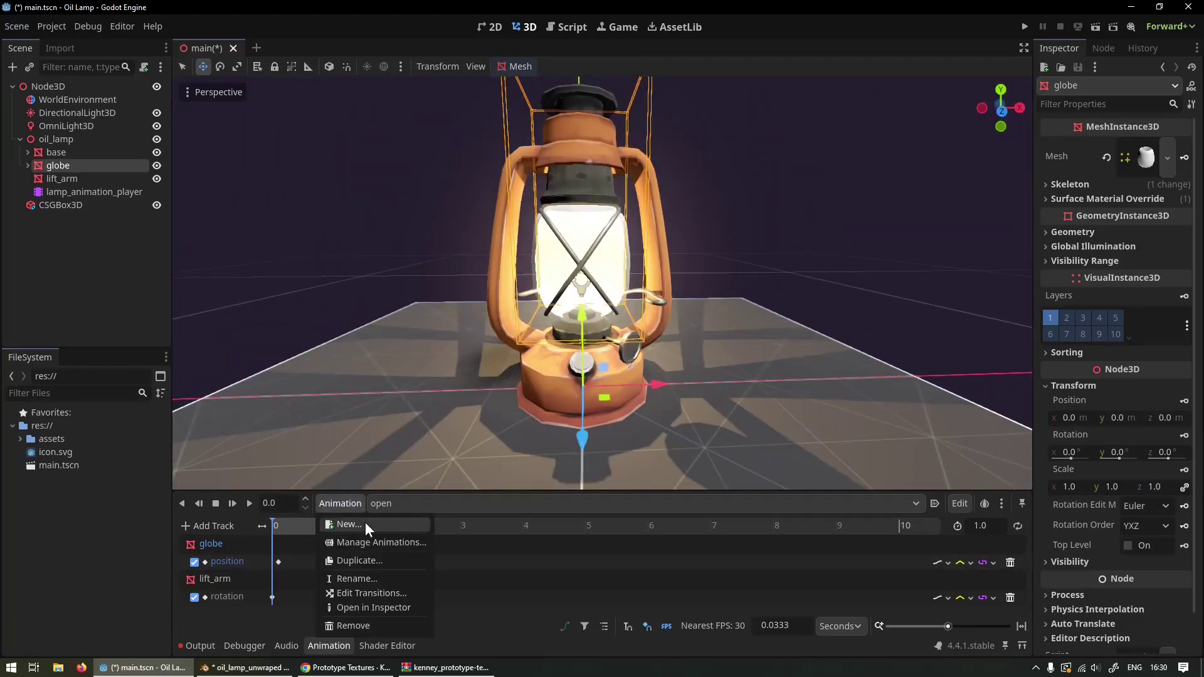
- Duplicate the animation as 'close' and move its first keys to 1 second
click(367, 560)
text(open_ilde)
key(ctrl+a)
text(close)
key(Return)
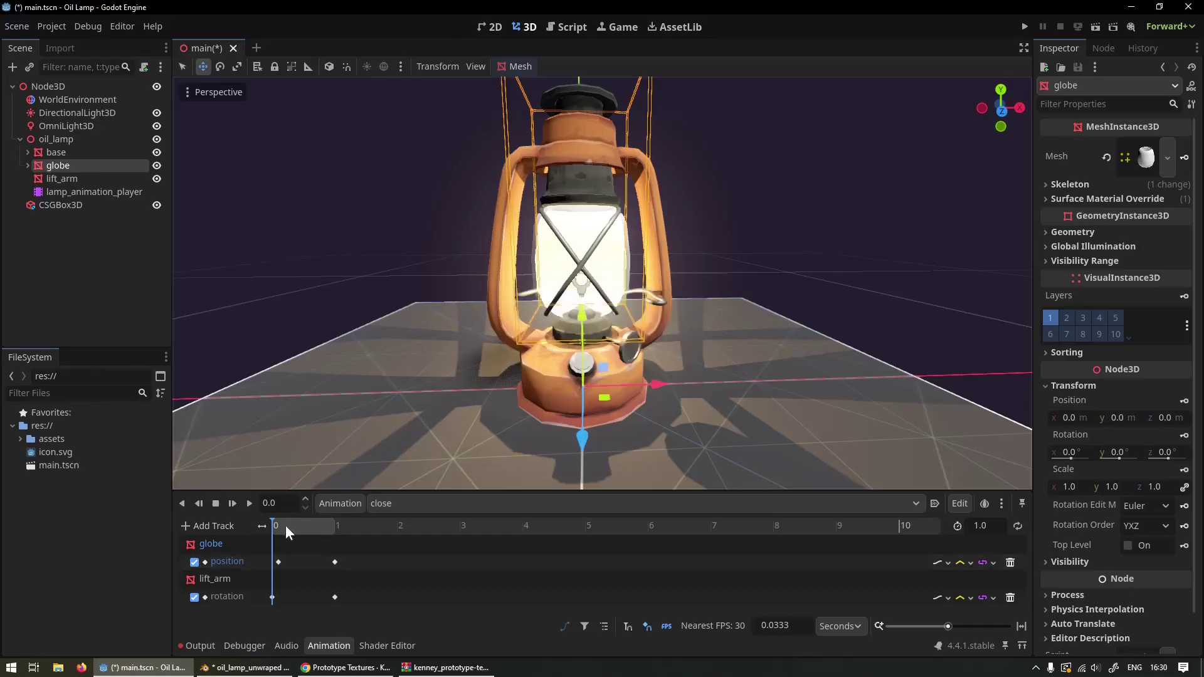
drag(285, 525, 332, 603)
click(329, 564)
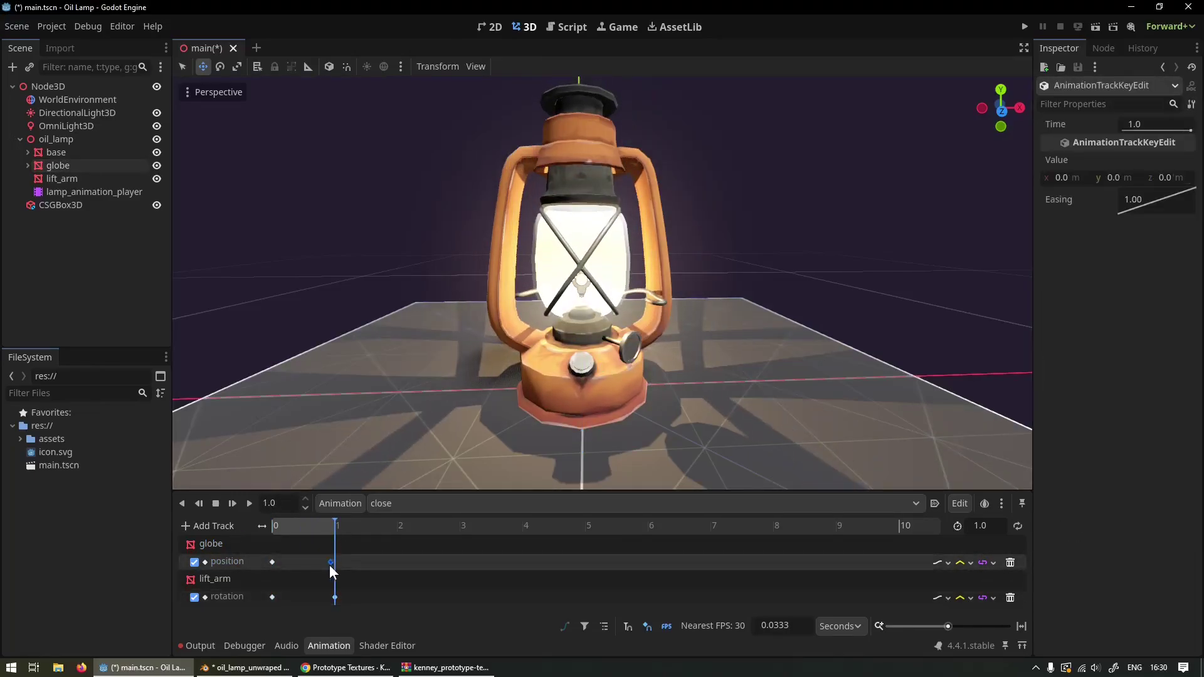
click(248, 503)
- Play the open, close and open animations in turn to check the motion
click(439, 504)
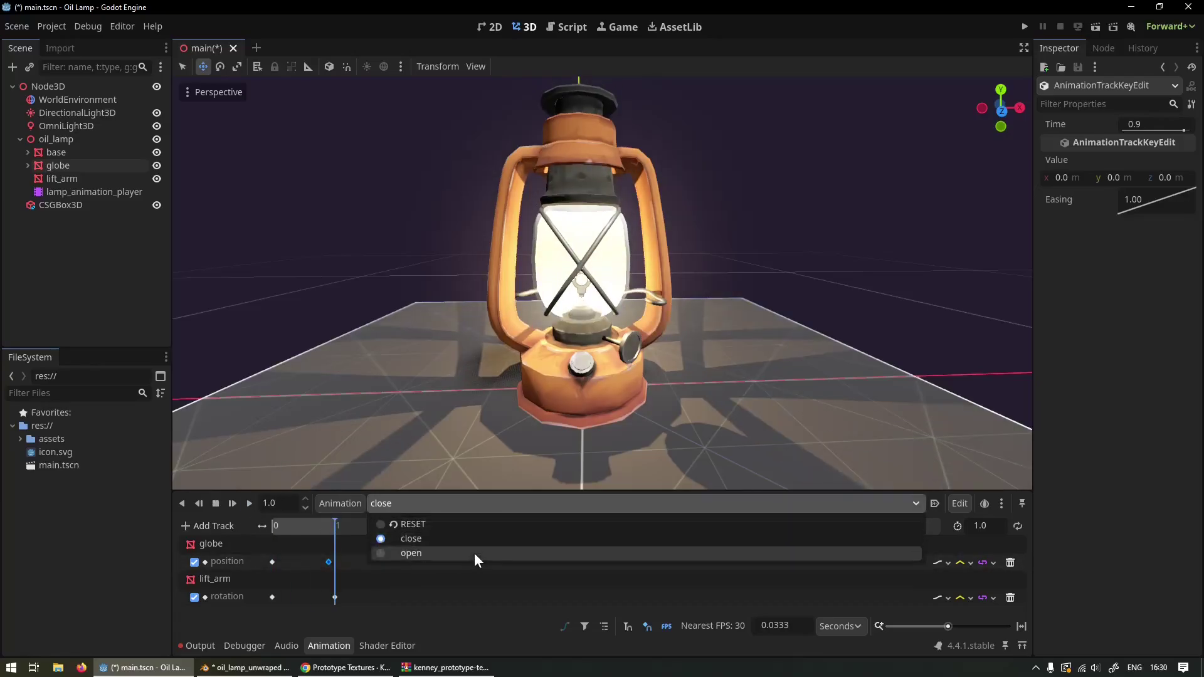
click(476, 554)
click(250, 504)
click(409, 503)
click(411, 538)
click(248, 503)
click(427, 504)
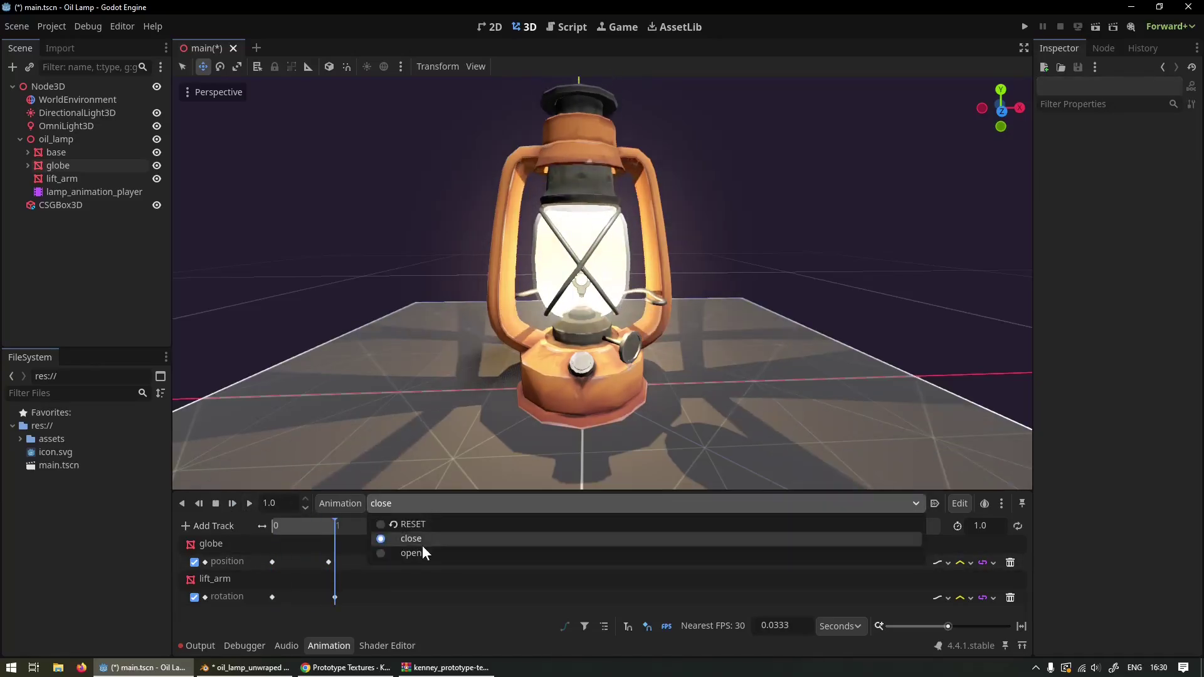
click(411, 553)
click(249, 504)
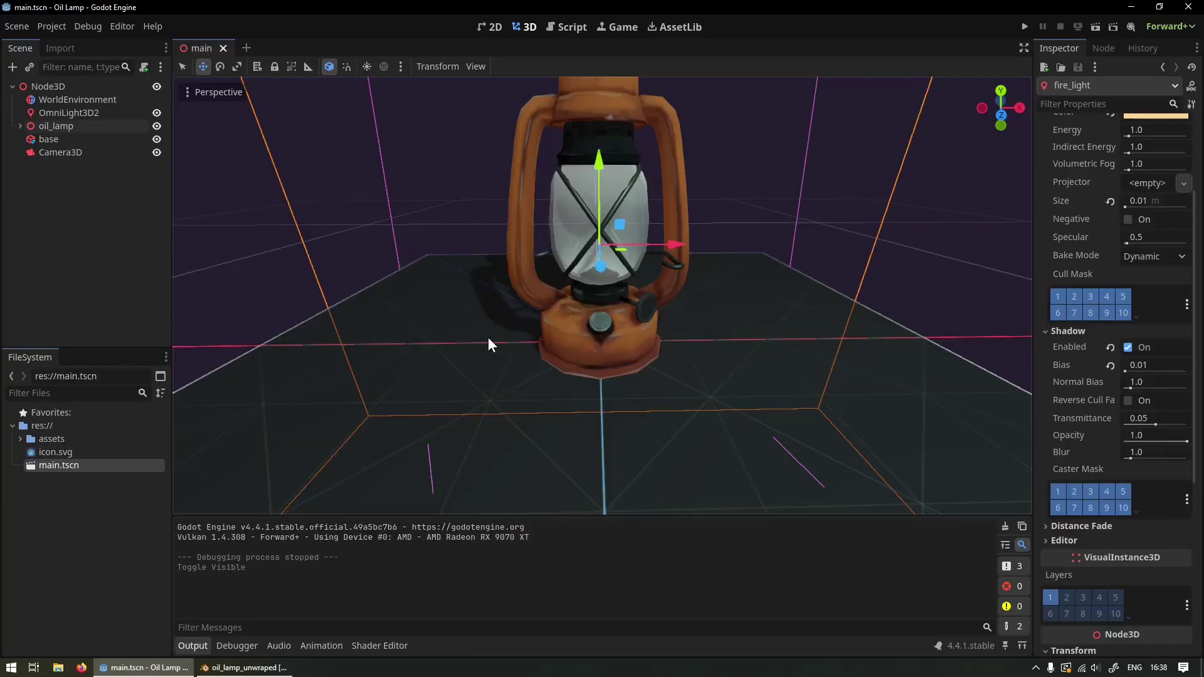
- Attach a new script, oil_lamp.gd, to the oil_lamp node
click(56, 125)
click(143, 67)
click(719, 325)
click(479, 540)
click(537, 470)
- Declare the lit and strenght variables and write the open_lamp function with an !isopen check
text(var lit:bool = false)
key(Return)
text(var st)
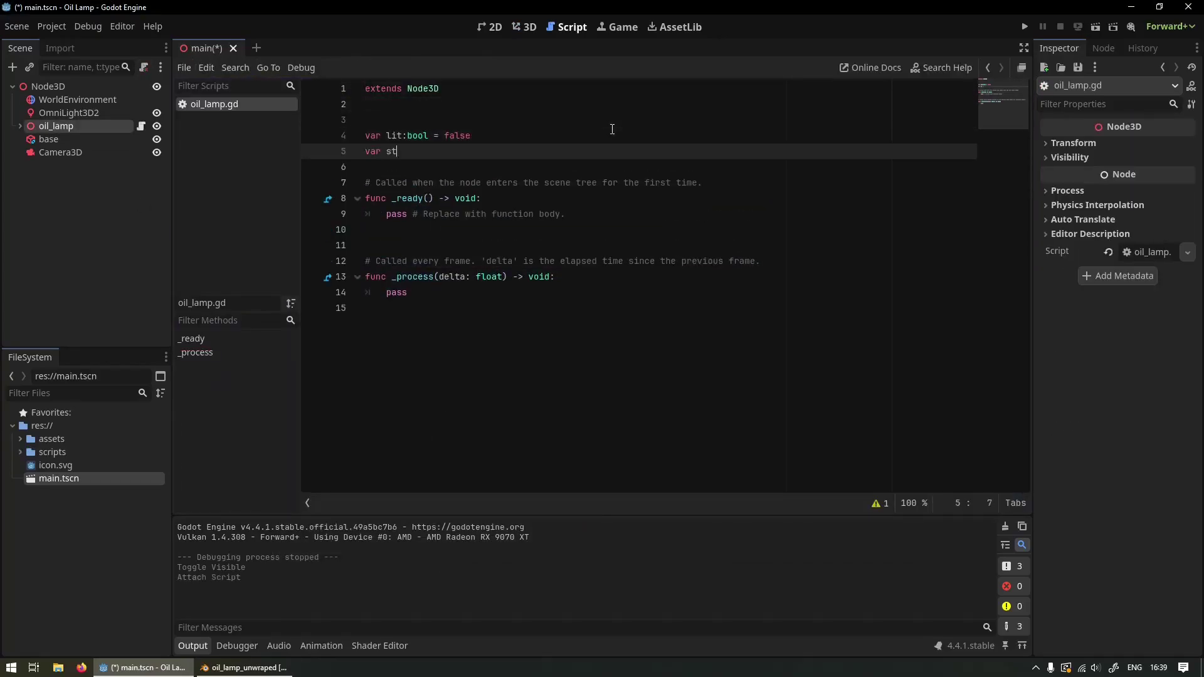
text(renght:float = 0.0)
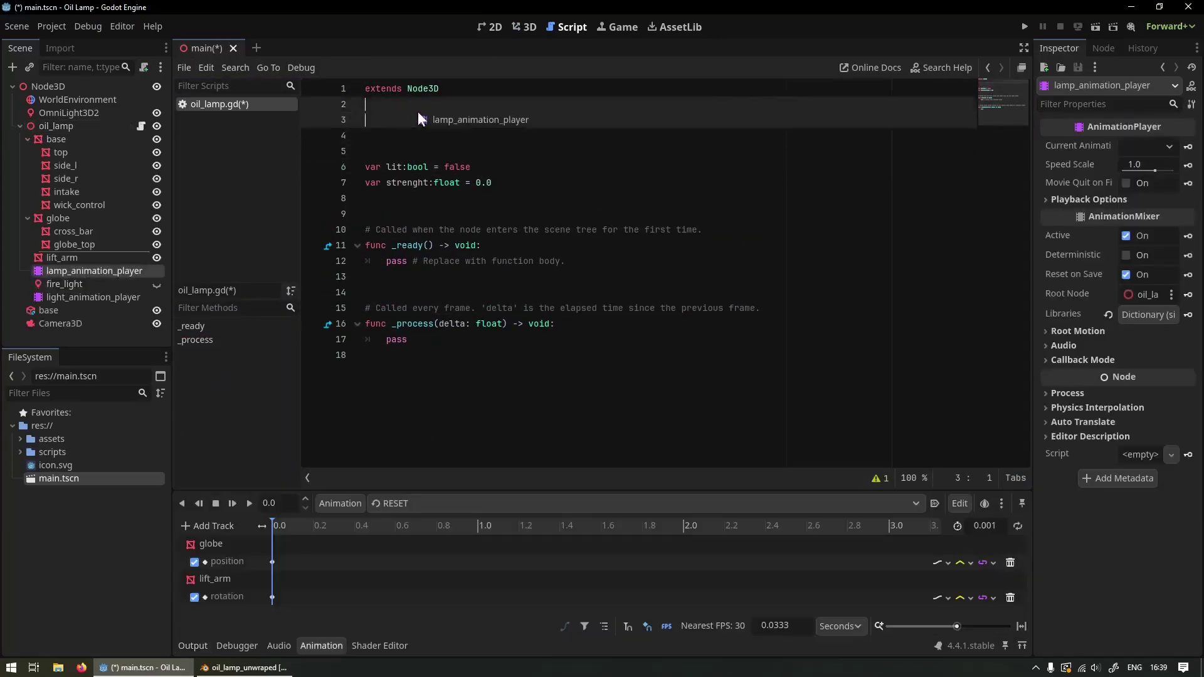
text(fu)
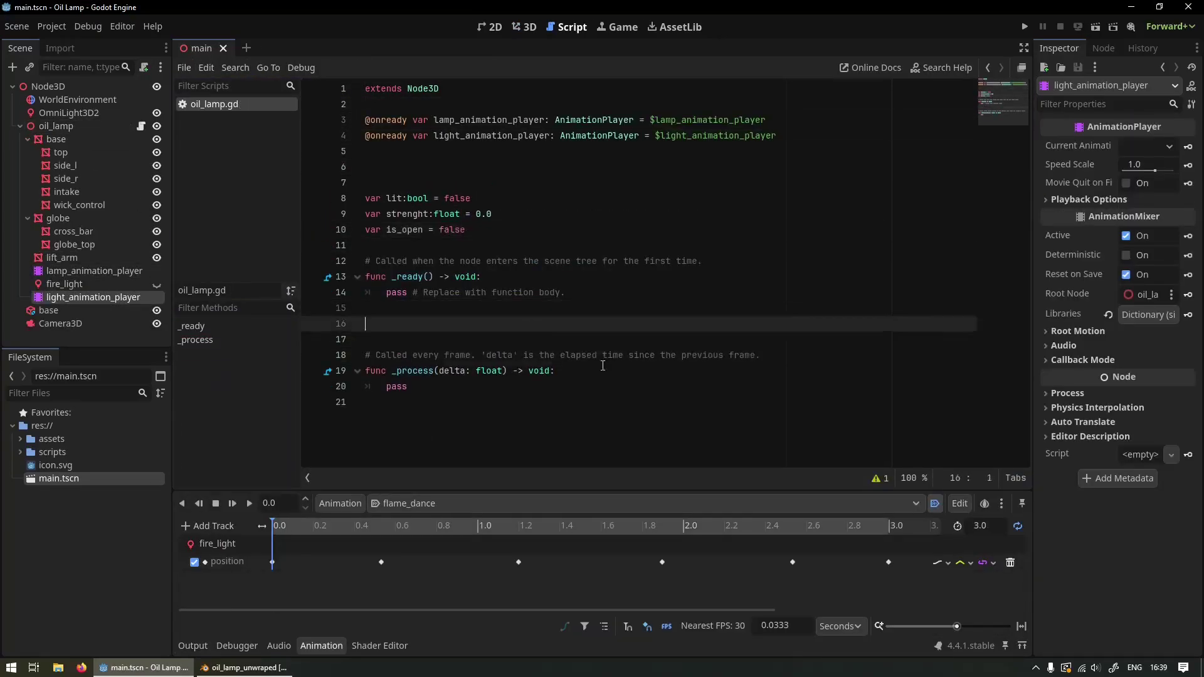
text(func open_lamp)
text(lamp_animation_player.play("open)
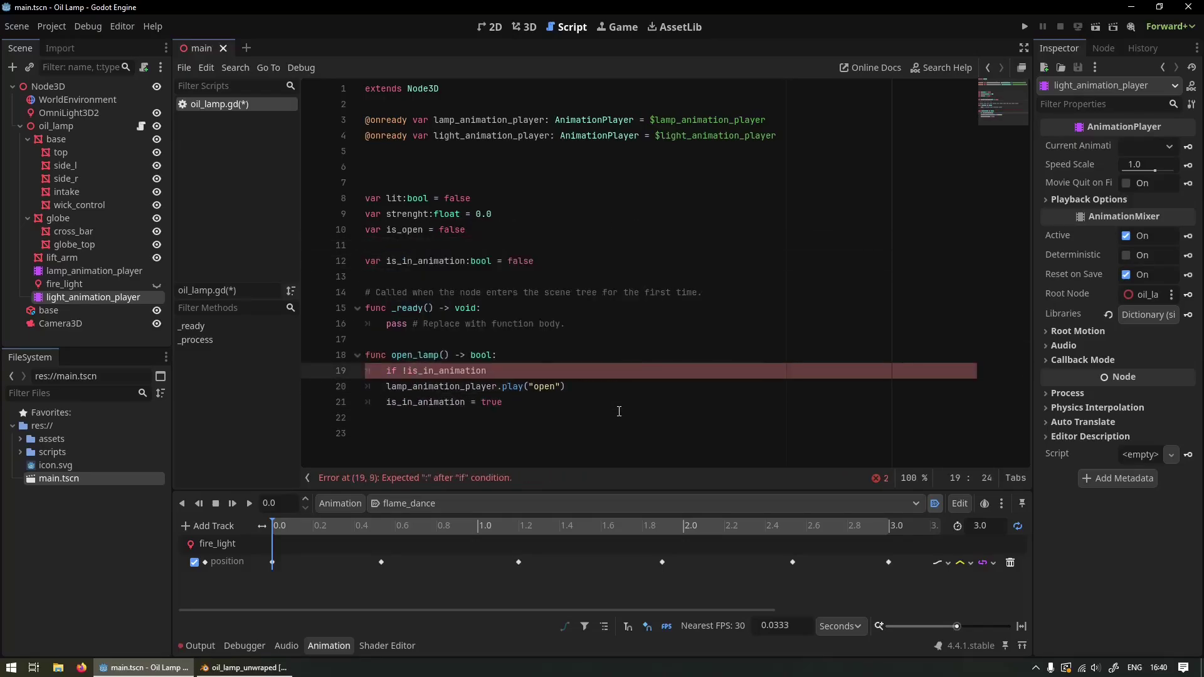
text(and !isopen:)
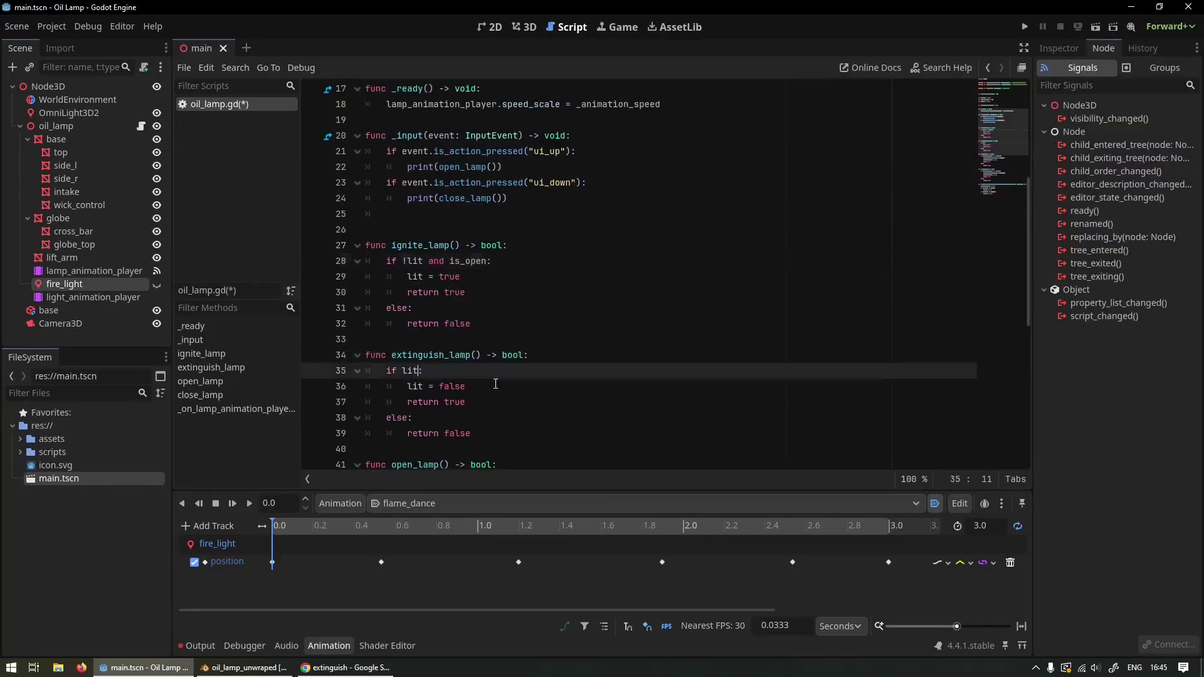
- In _process, lerp strenght toward wanted_strength at delta*2 when the lamp is lit
scroll(596, 203, up, 1)
click(534, 244)
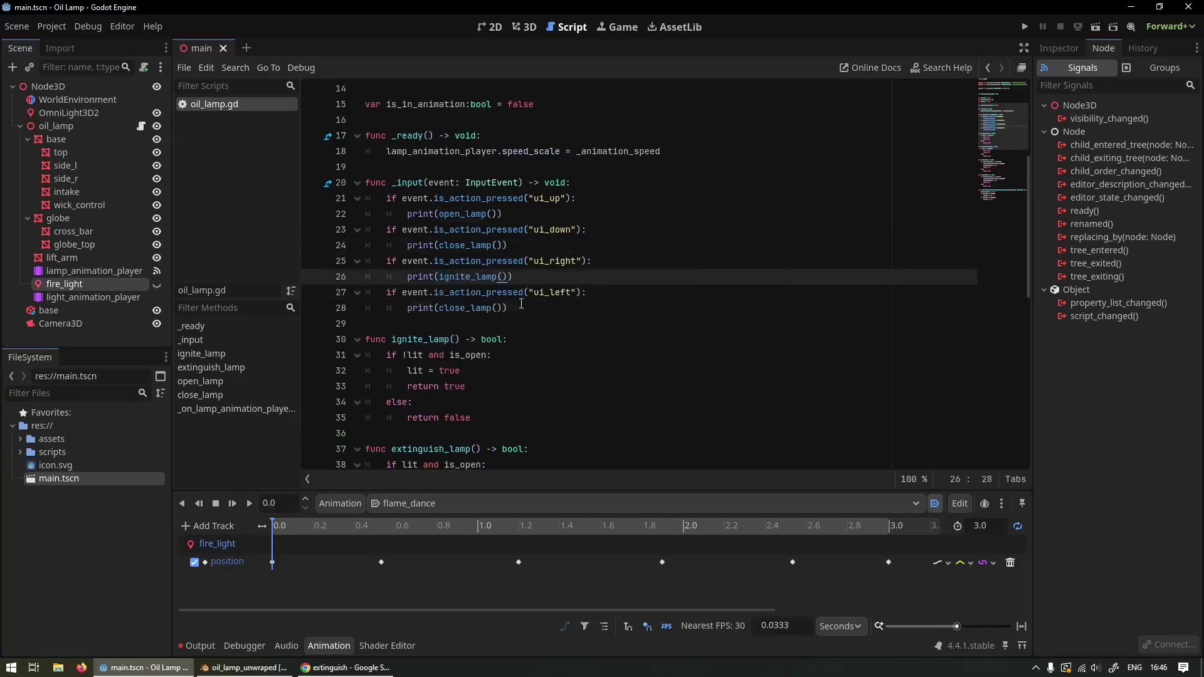
key(ctrl+z)
key(ctrl+z)
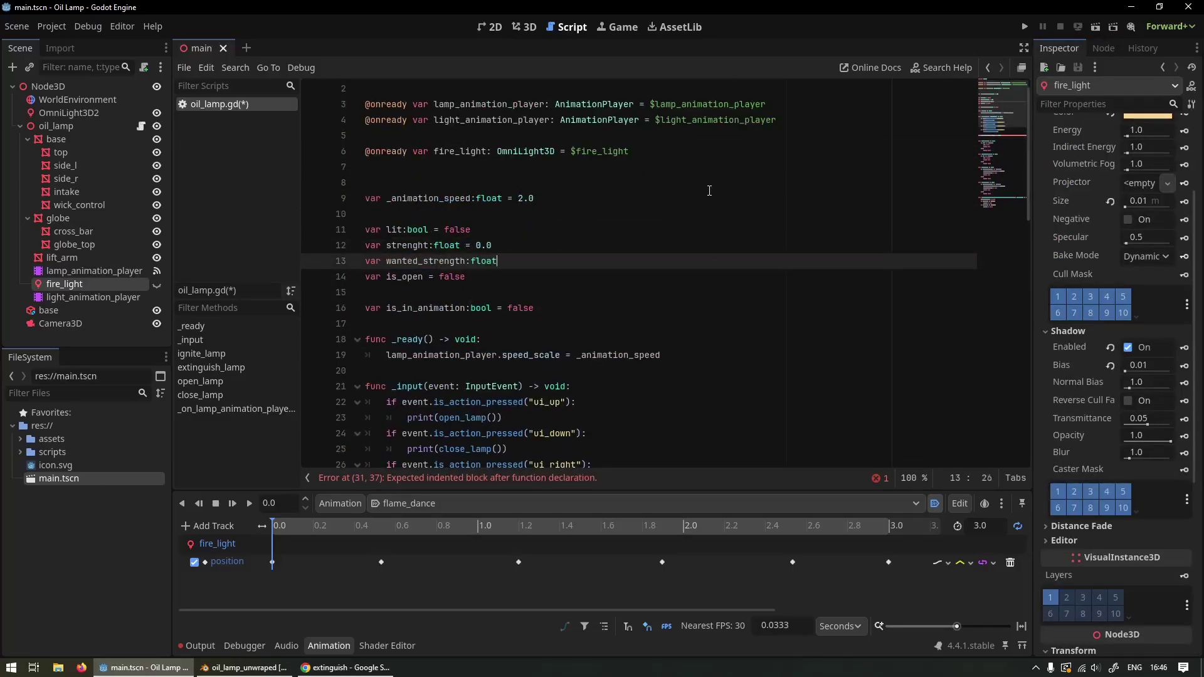
click(622, 398)
key(Return)
text(if lit:)
key(Return)
text(strenght = lerp(strenght,wanted_strength,delta*2))
- Update fire_light.light_energy each frame, then run the game with F5
key(Return)
key(BackSpace)
text(else:)
key(Return)
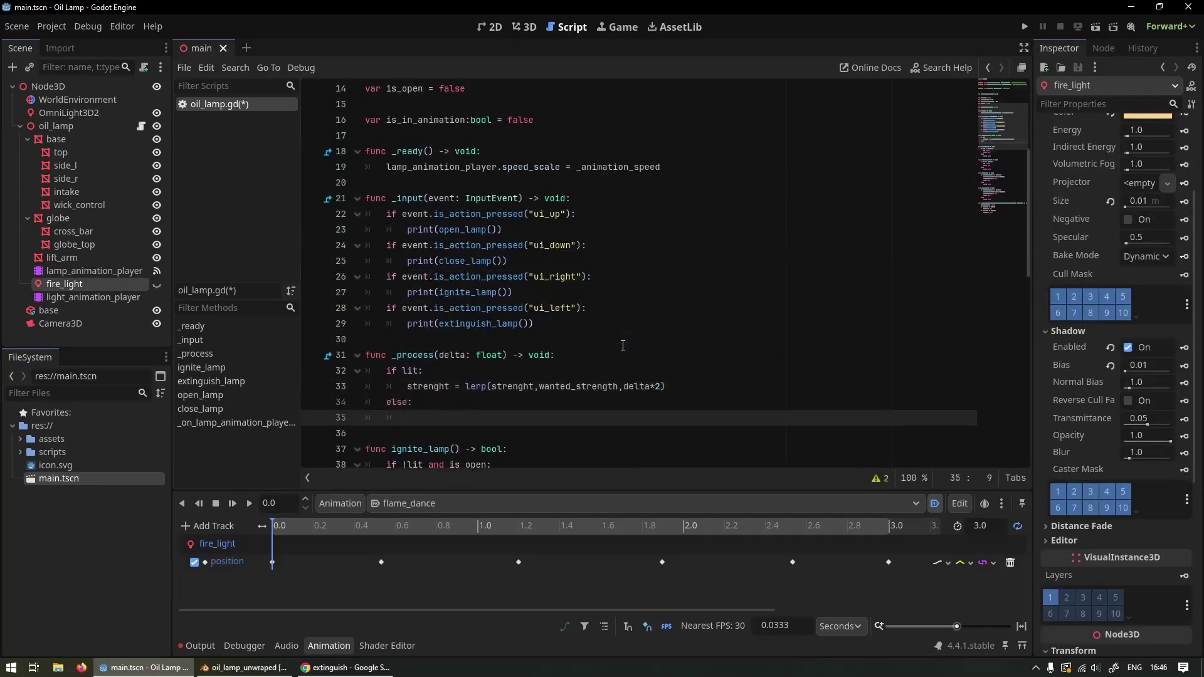
key(ctrl+z)
key(ctrl+z)
key(ctrl+z)
scroll(541, 362, down, 1)
key(ctrl+s)
key(End)
key(Return)
key(BackSpace)
key(Return)
text(fire_light.light_energy = energy)
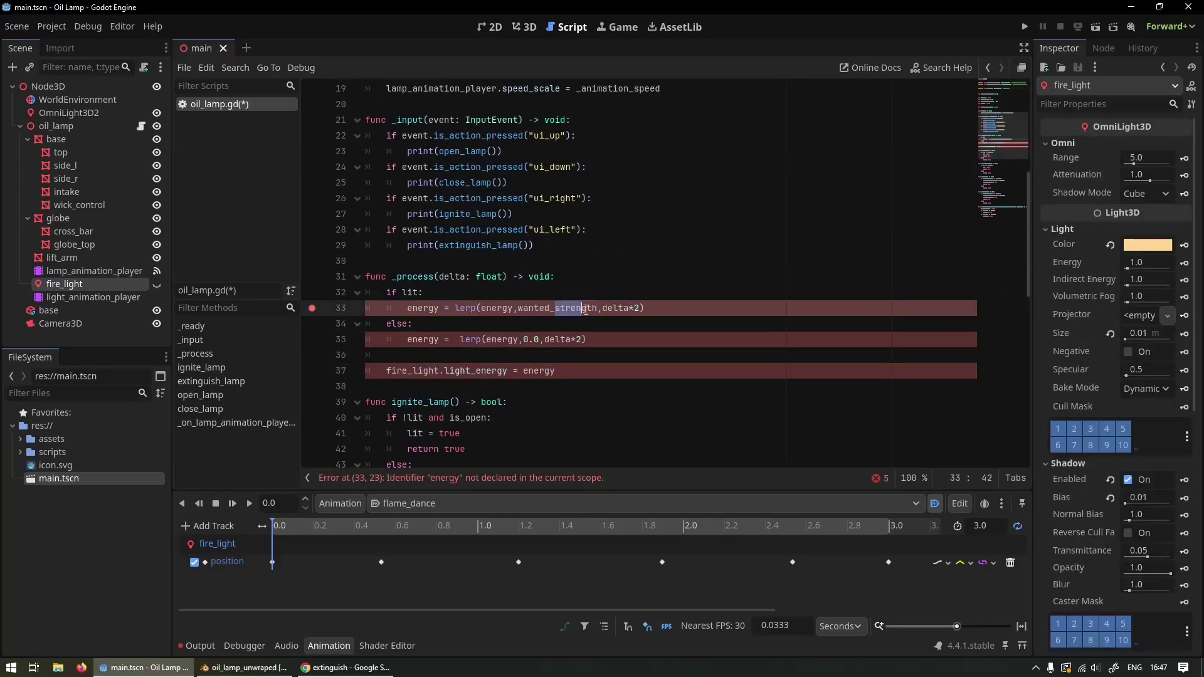
scroll(584, 309, down, 1)
key(F5)
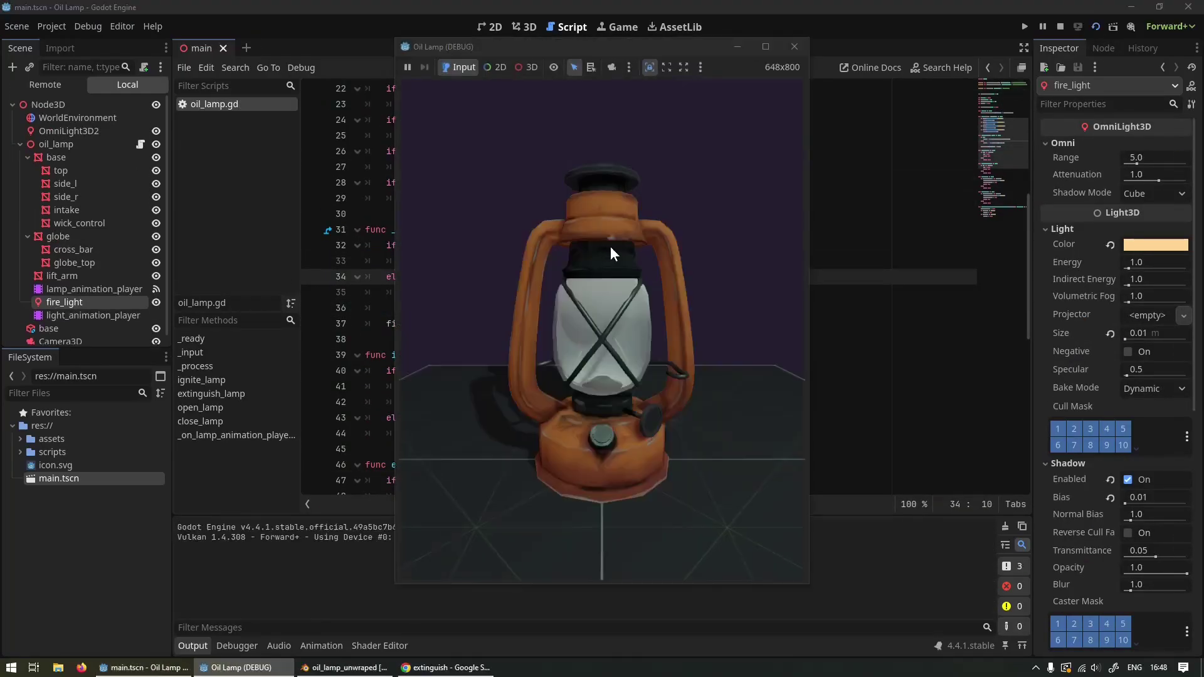
- Test the lamp in the running game, then add a wick_higher action to the Input Map
click(610, 247)
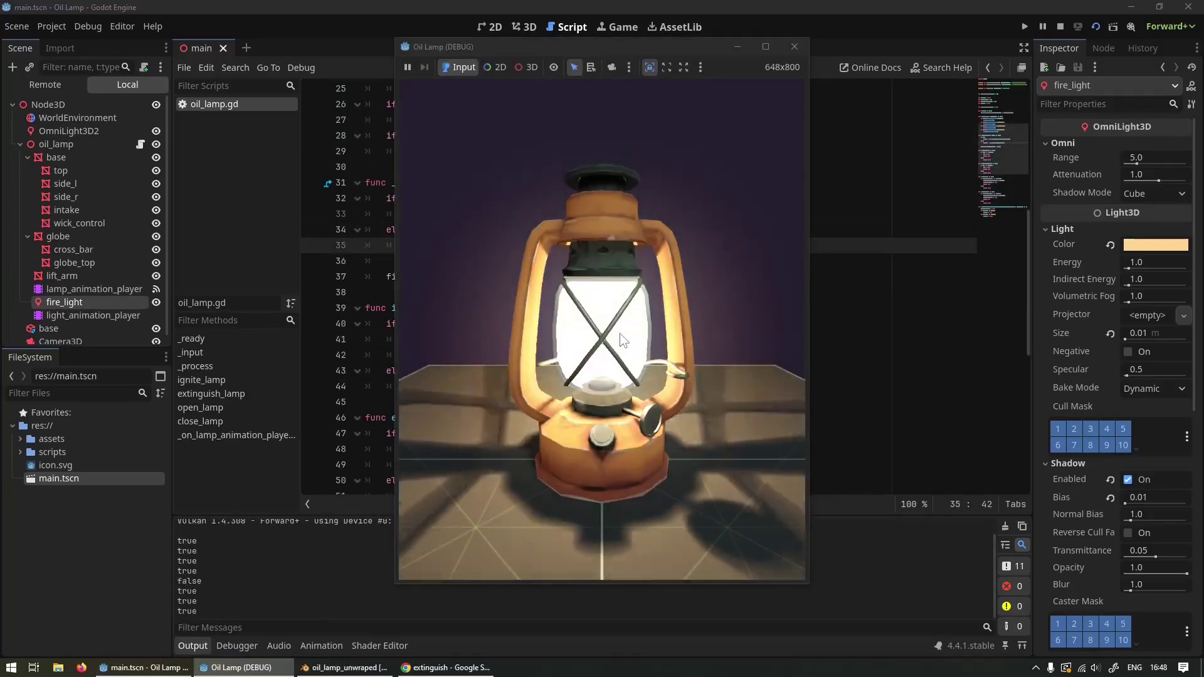
click(795, 47)
scroll(564, 282, up, 3)
click(51, 26)
click(85, 44)
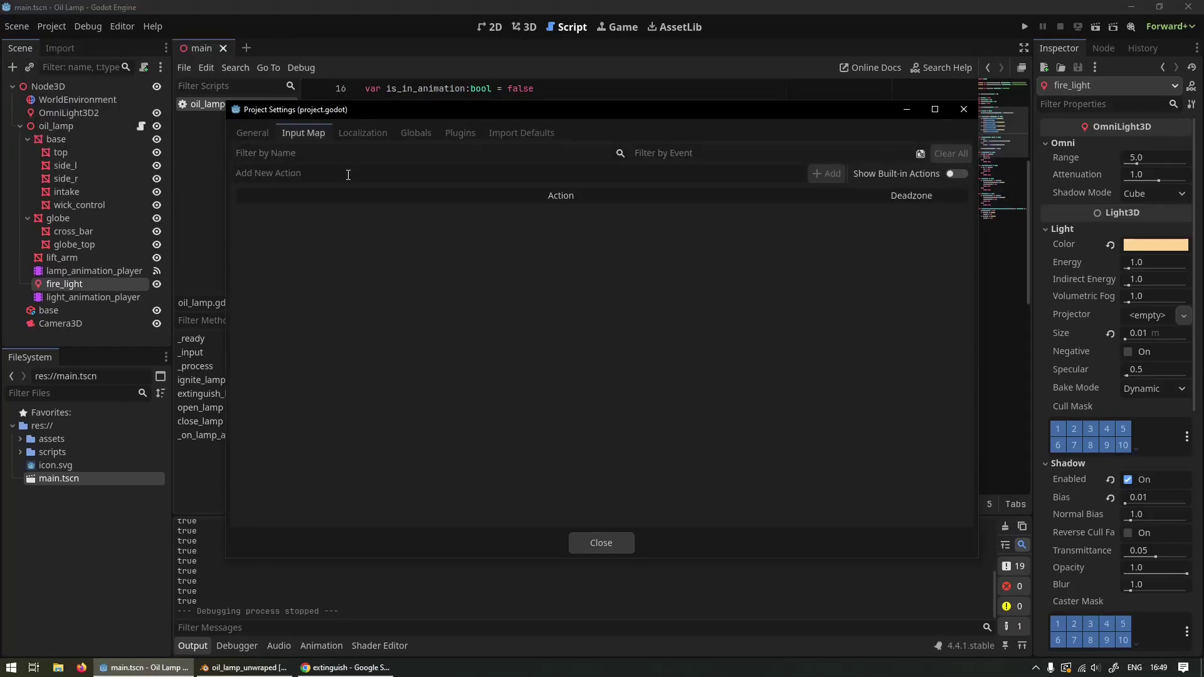
text(wick_higher)
key(Return)
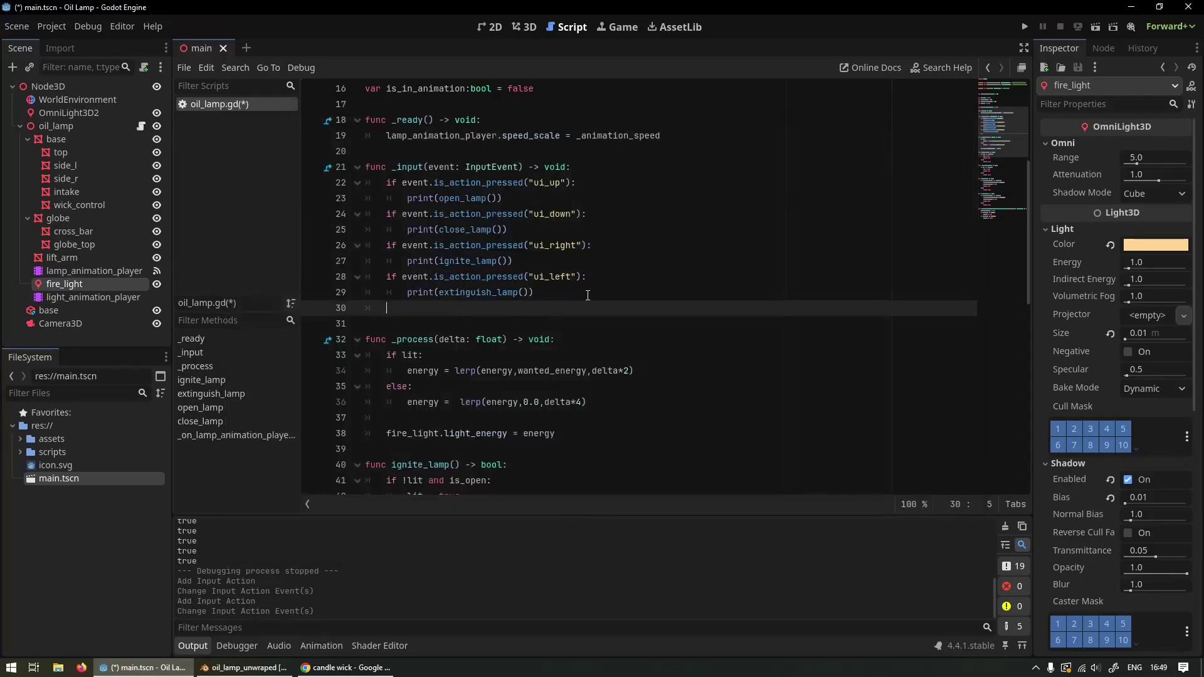
- Add a wick_lower handler that decreases wanted_energy by 1, and run the game
text(if event.is_action_pressed(")
text(wick_lower"):)
key(Return)
text(wanted_energy -= 1)
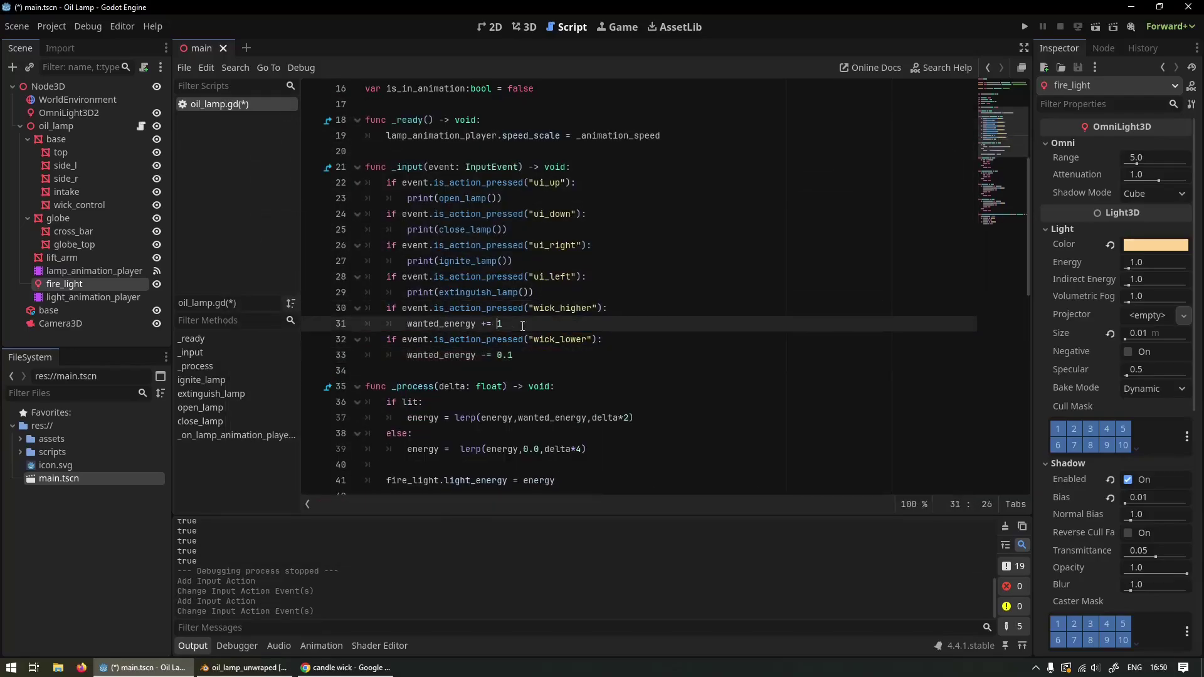
key(F5)
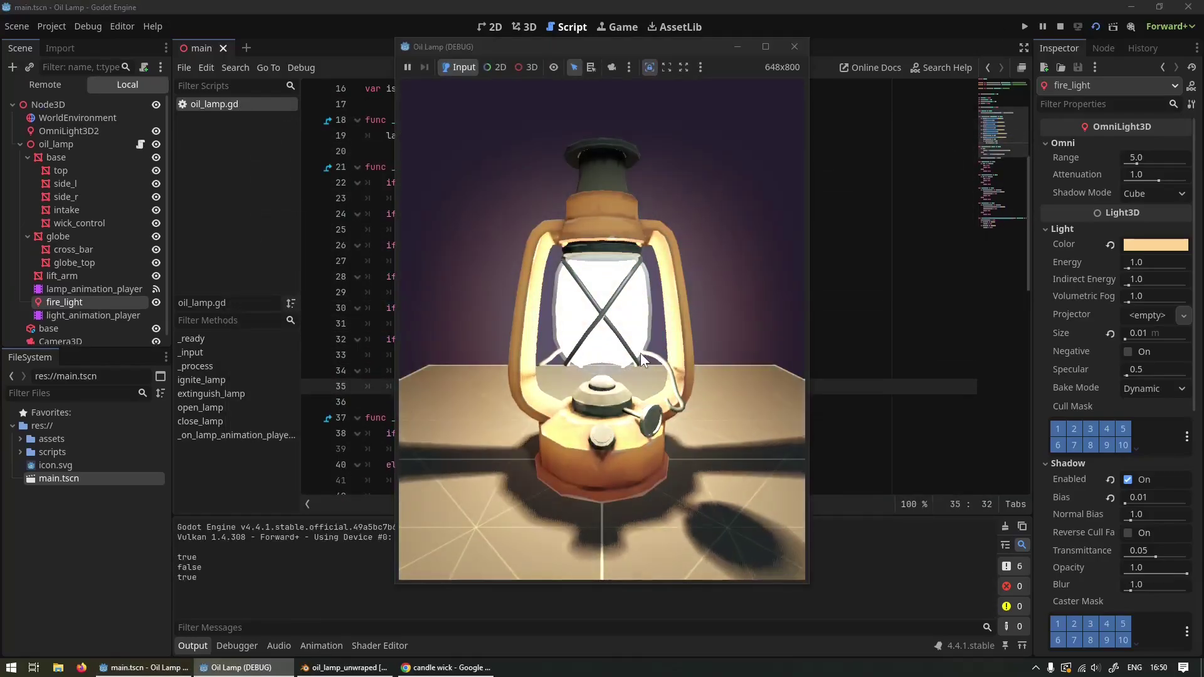
- Replace the energy lines with wanted_energy = clamp(wanted_energy,0.0,1.0) and retest the game
key(alt+F4)
drag(528, 386, 389, 362)
text(wanted_energy = clamp(wanted_energy,0.0,1.0))
key(F5)
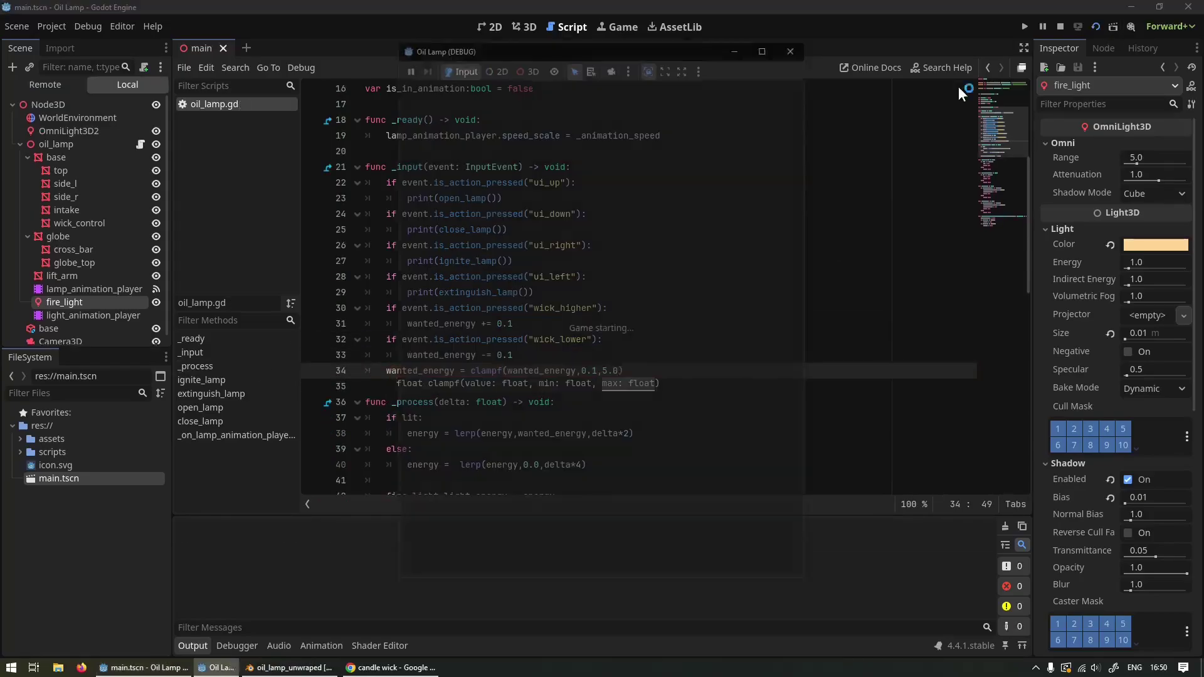
click(795, 45)
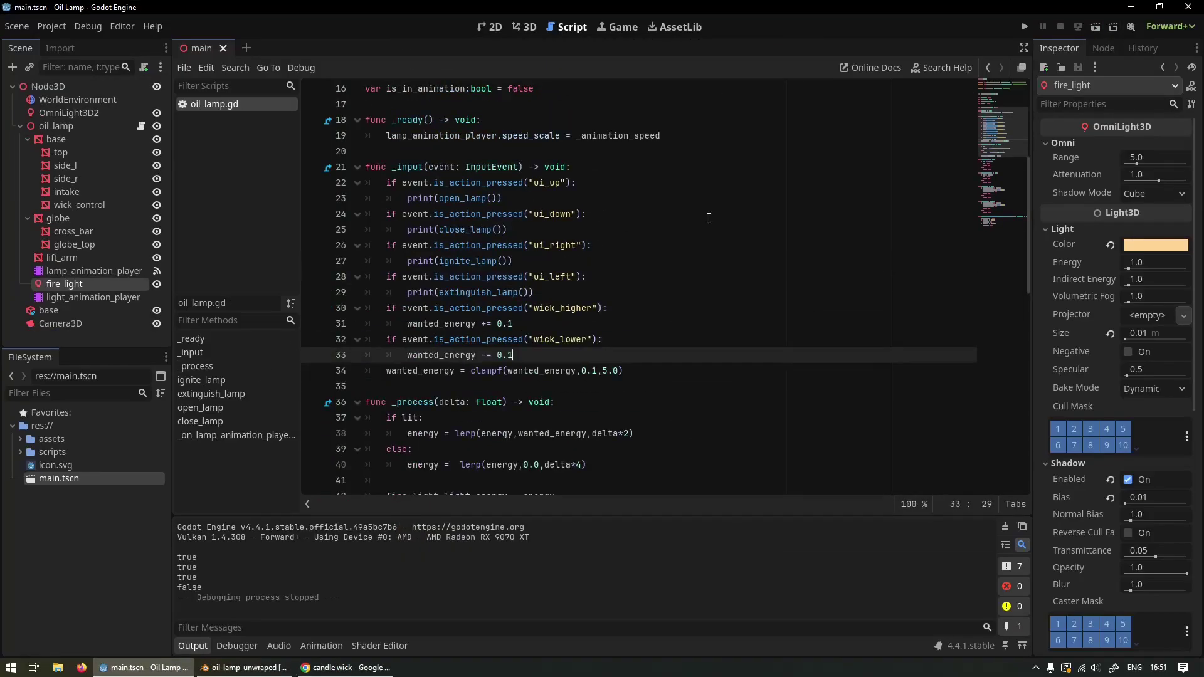
- Undo the accidental rotation of the wick_control node and return to the oil_lamp script
click(79, 205)
click(524, 27)
key(ctrl+z)
click(568, 27)
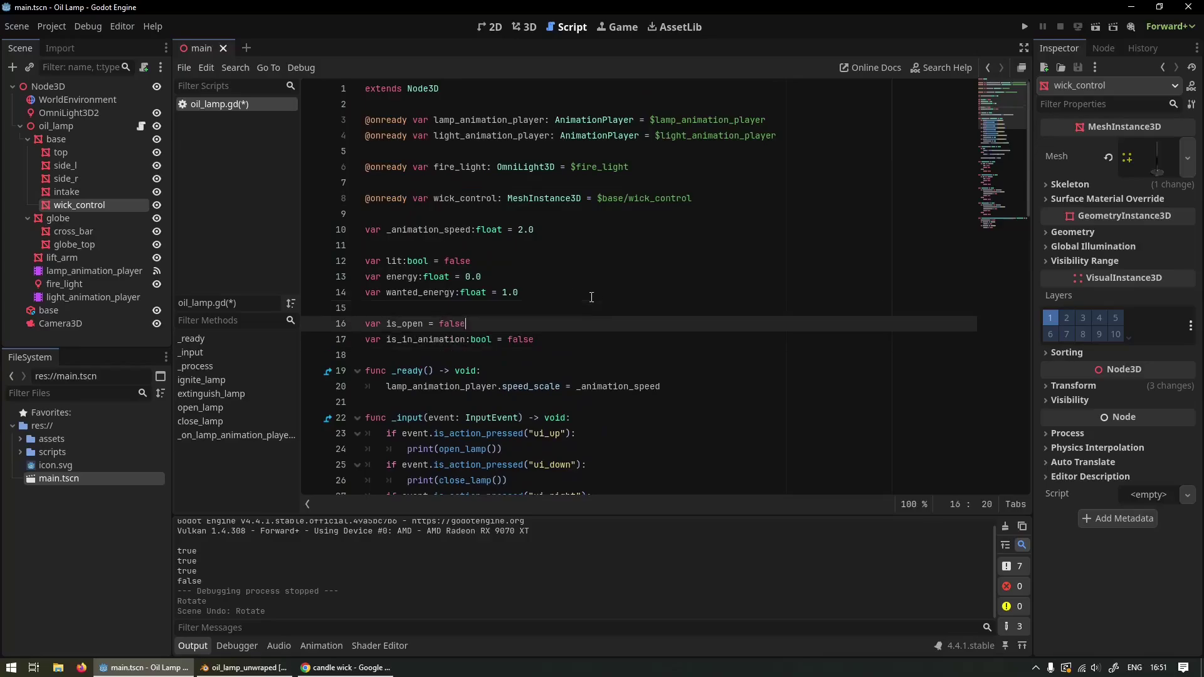
- Reference wick_control in the script and continue the wick_higher handler code
text(wick_control)
scroll(583, 288, down, 1)
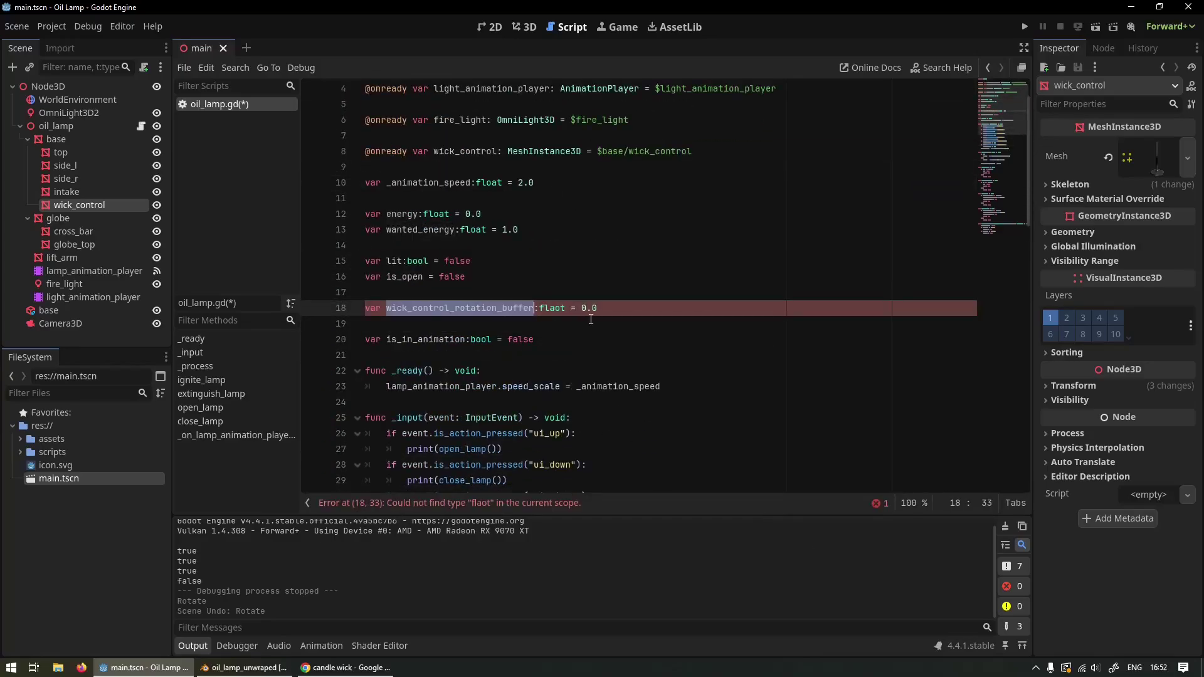
scroll(591, 320, down, 6)
click(632, 290)
scroll(641, 344, down, 2)
- Add an 'if wick_control_rotation_buffer' check on a new line in _process
key(Down)
key(Down)
key(Down)
key(Down)
key(Down)
key(Down)
key(Down)
key(Down)
key(Return)
key(Return)
key(Up)
text(if wick_control_rotation_buffer)
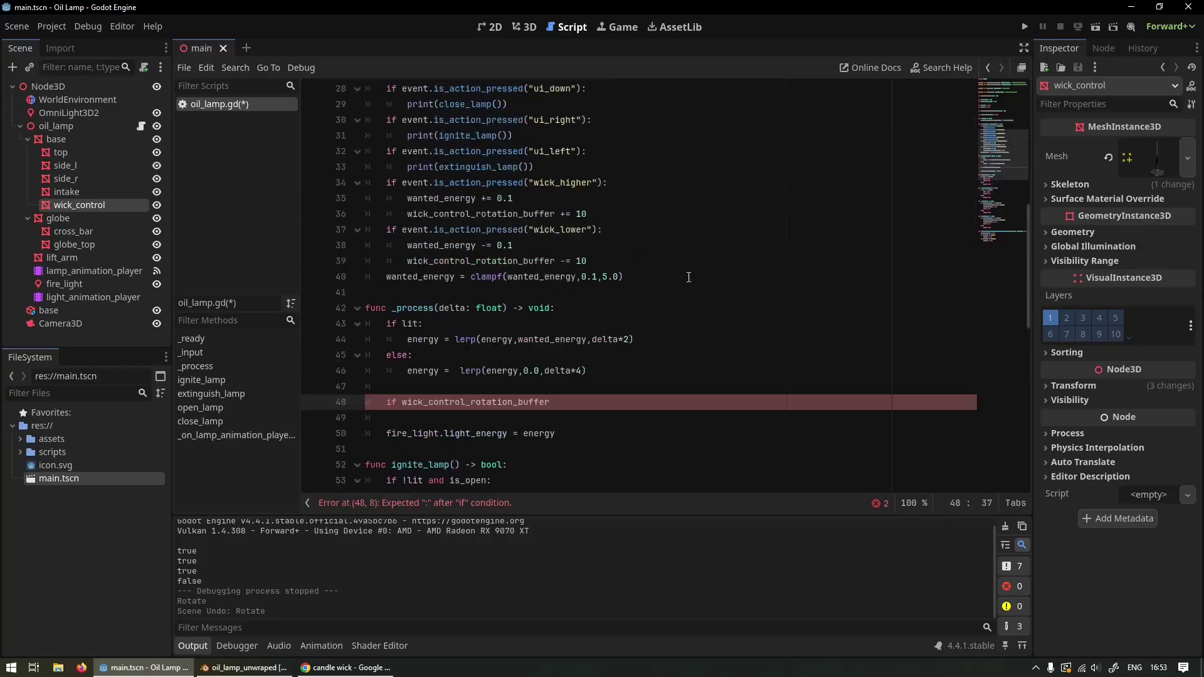
scroll(623, 241, up, 5)
click(487, 167)
scroll(484, 243, down, 4)
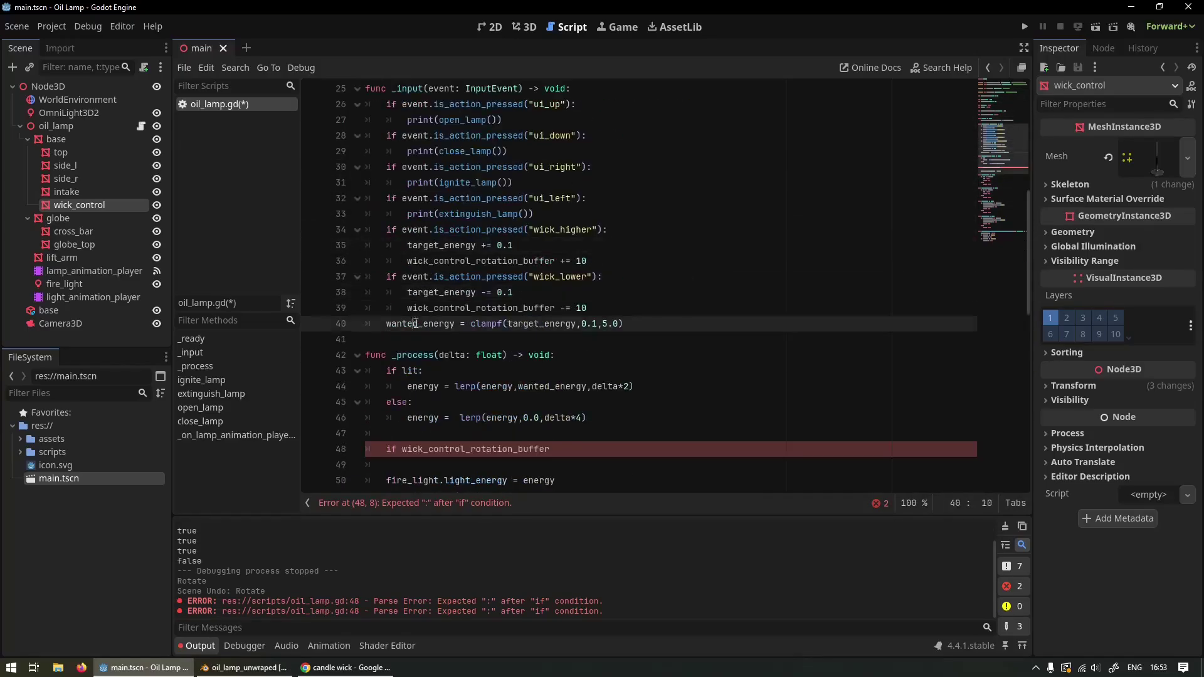
scroll(485, 243, up, 8)
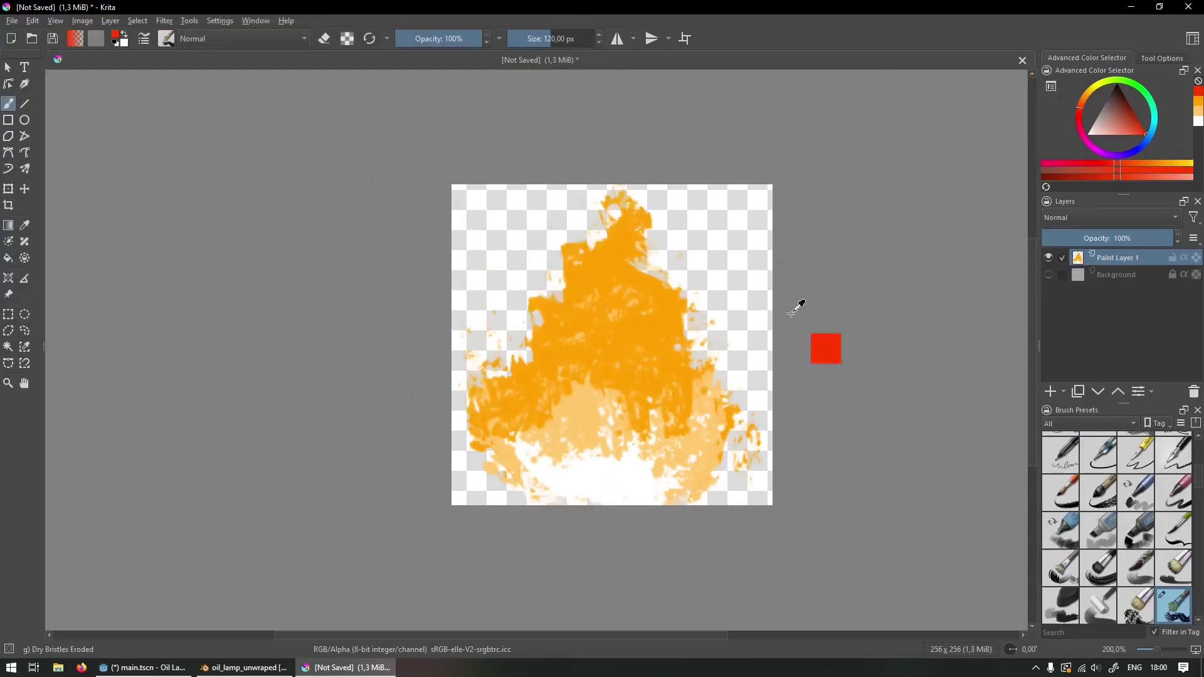
- Save the flame painting as flame.png
key(ctrl+s)
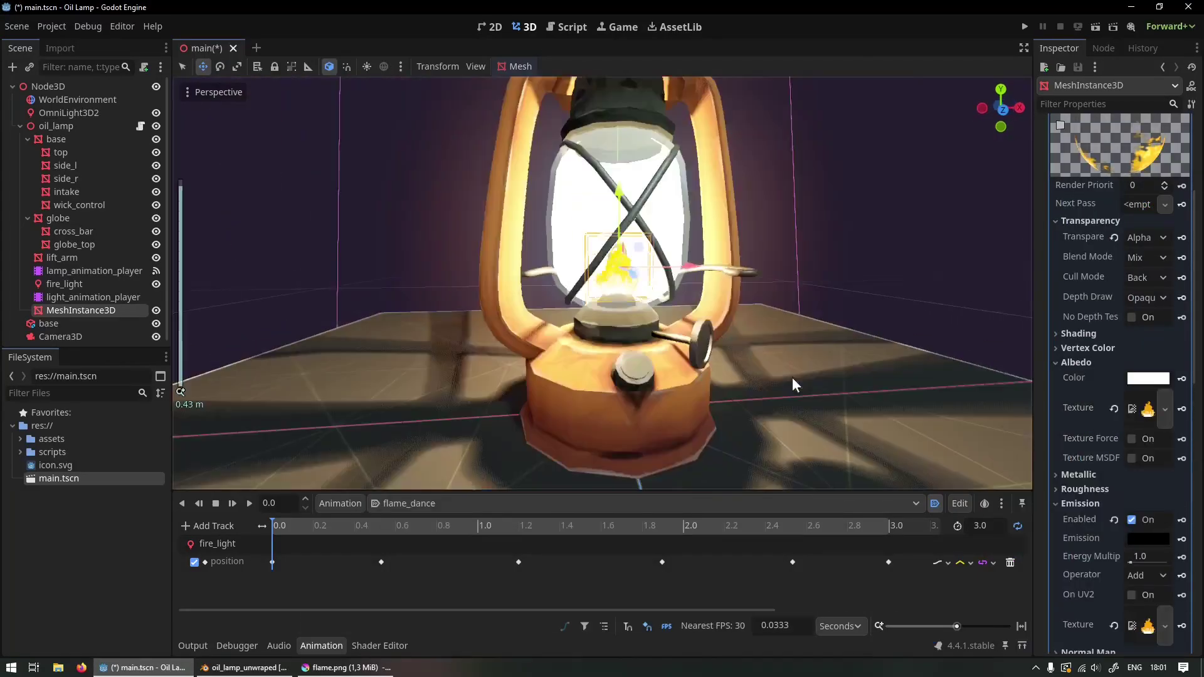